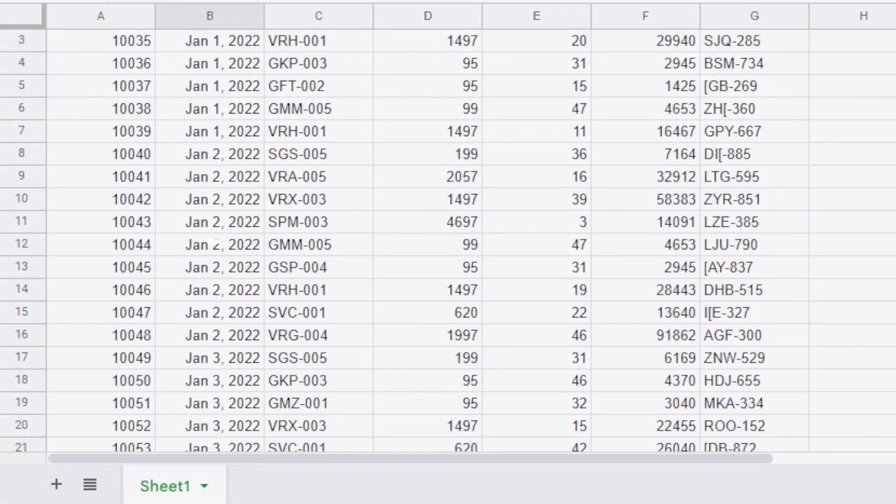
# Browse the All Sheets list to review the workbook's monthly tabs.
pyautogui.scroll(-20, 449, 234)
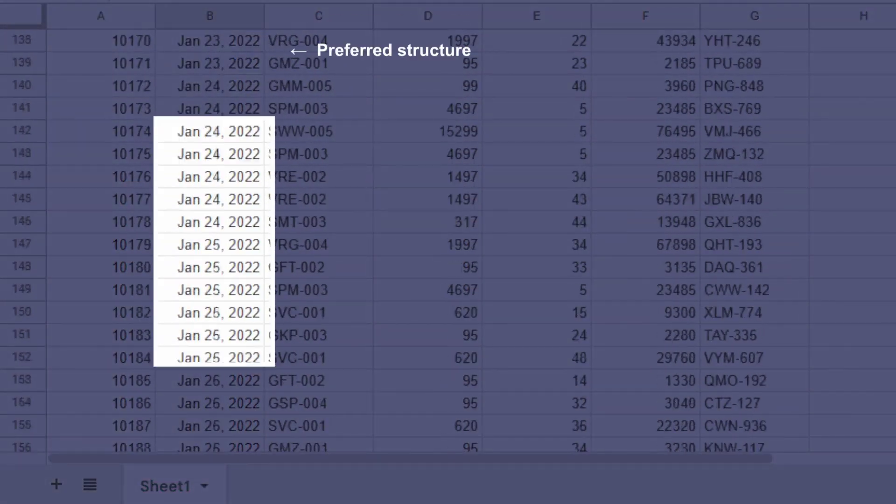
pyautogui.scroll(-20, 448, 234)
pyautogui.scroll(-20, 448, 234)
pyautogui.scroll(-20, 449, 234)
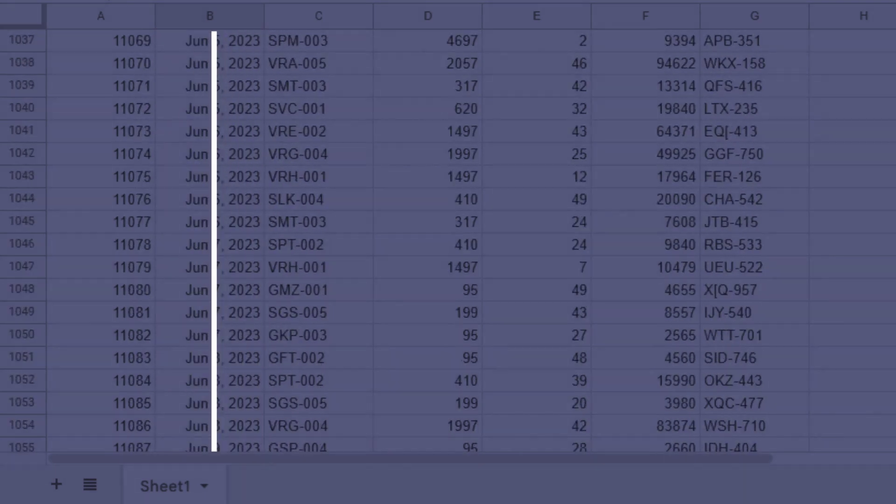
pyautogui.scroll(-20, 449, 234)
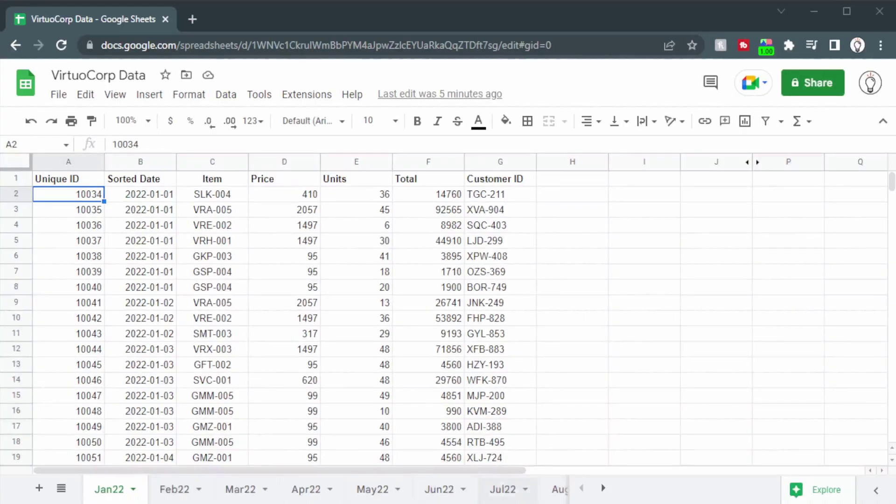
pyautogui.click(61, 488)
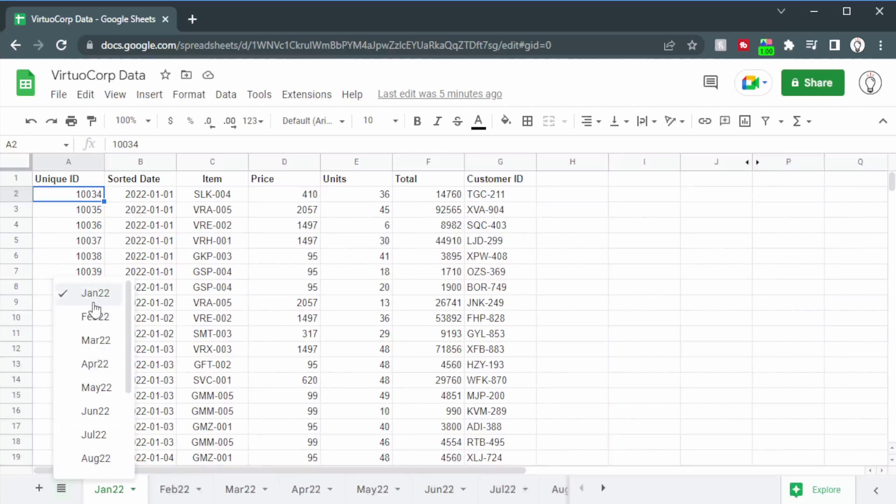
pyautogui.scroll(-3, 96, 305)
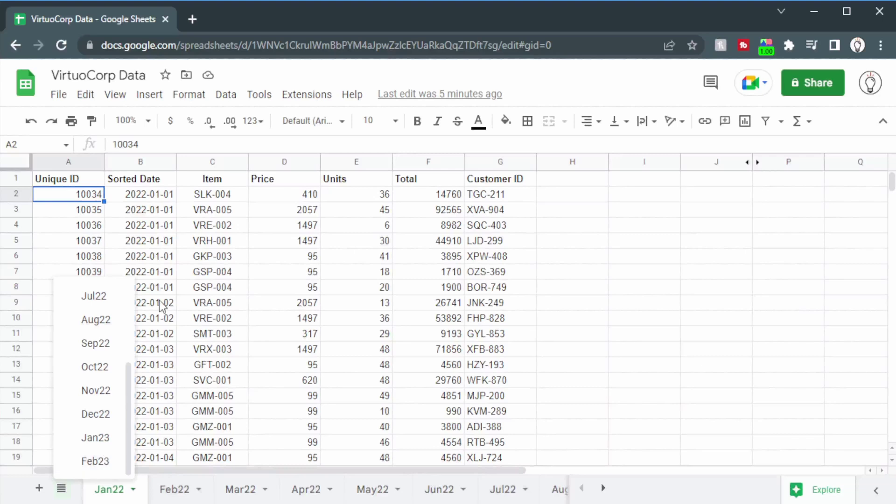
pyautogui.click(106, 200)
# Step through the Feb22, Mar22, Apr22, May22, Jun22, Jul22 and Aug22 sheets.
pyautogui.click(191, 489)
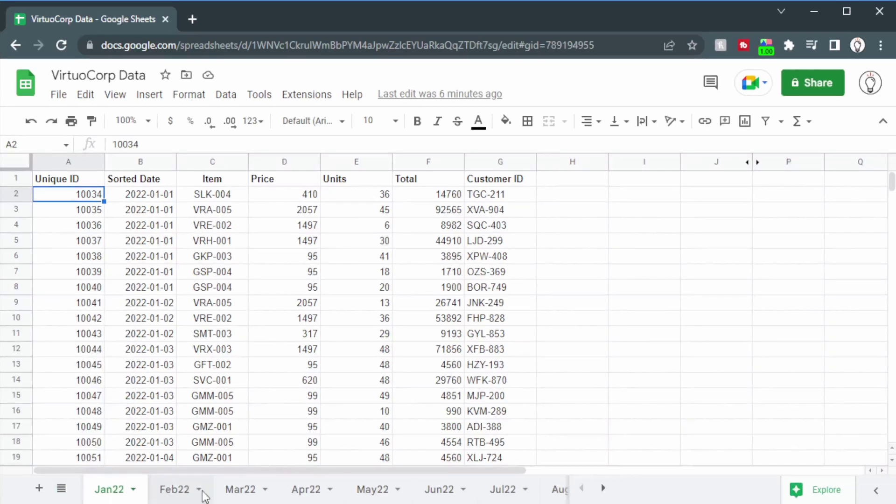
pyautogui.click(248, 492)
pyautogui.click(306, 490)
pyautogui.click(373, 490)
pyautogui.click(439, 490)
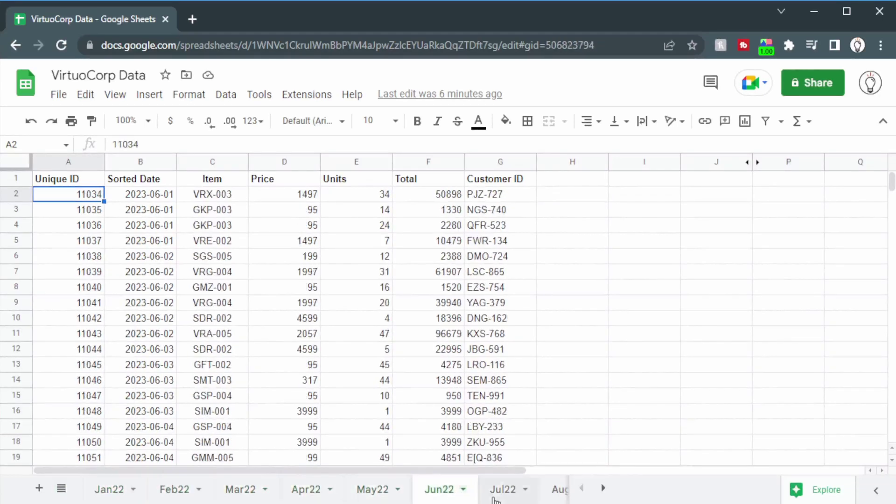
pyautogui.click(503, 490)
pyautogui.click(553, 493)
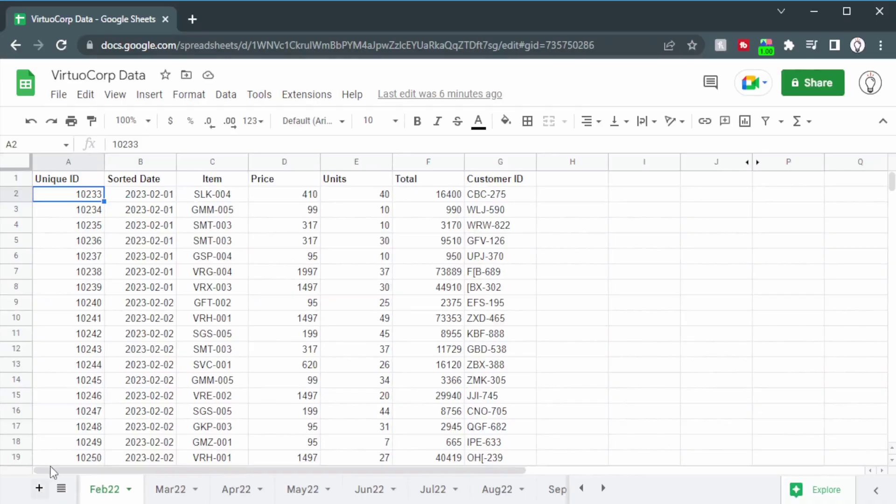
# Add a new sheet named 'Raw Data' in front of Jan22, then return to Jan22.
pyautogui.click(39, 488)
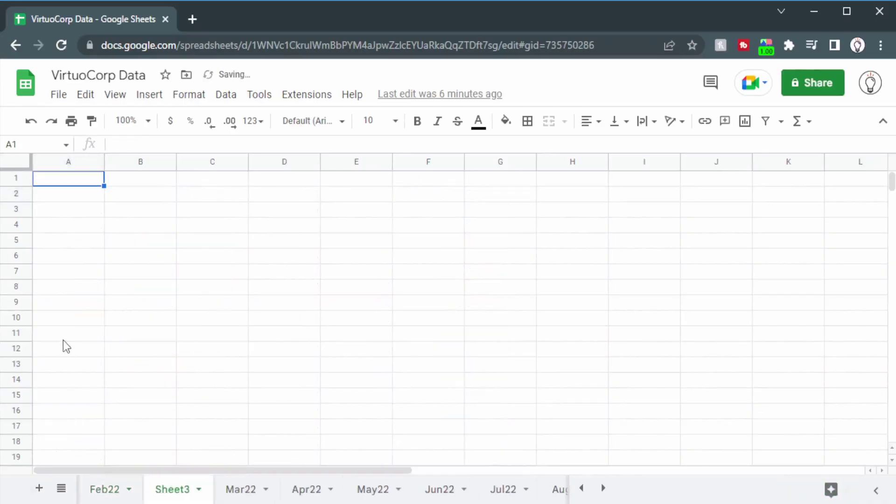
pyautogui.moveTo(178, 494); pyautogui.dragTo(113, 484)
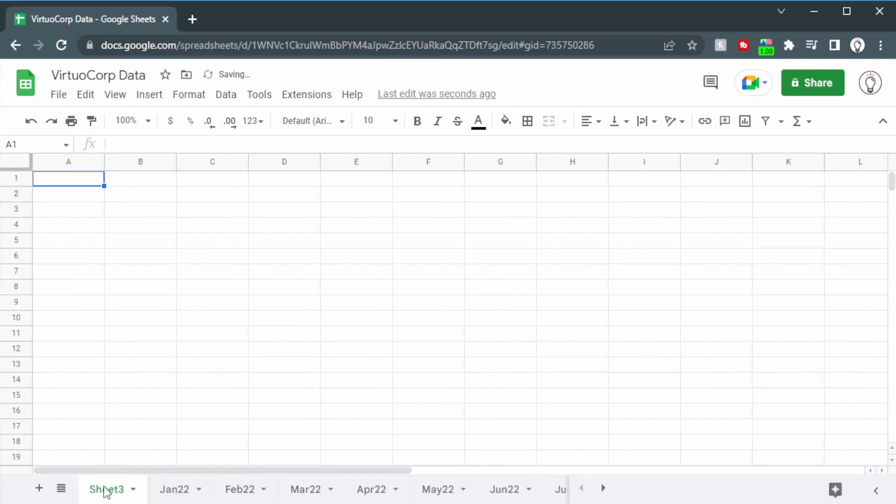
pyautogui.doubleClick(106, 491)
pyautogui.write('Raw Data')
pyautogui.press('Return')
pyautogui.click(666, 186)
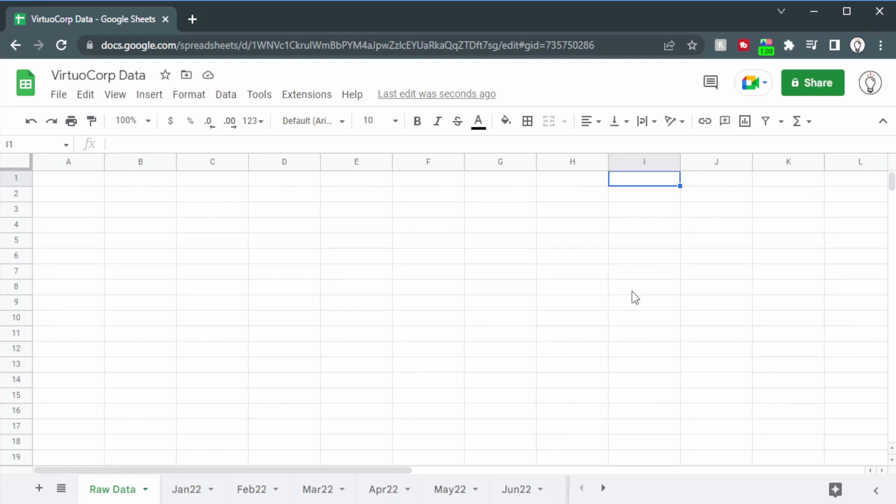
pyautogui.click(184, 490)
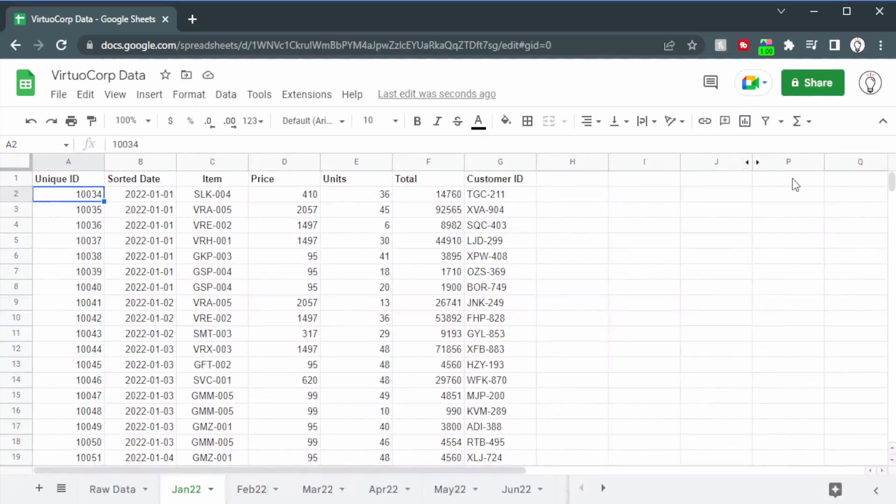
# On Raw Data, enter the 'Sheets names' heading in I1 and Jan22, Feb22, Mar22 below it.
pyautogui.moveTo(525, 178); pyautogui.dragTo(31, 292)
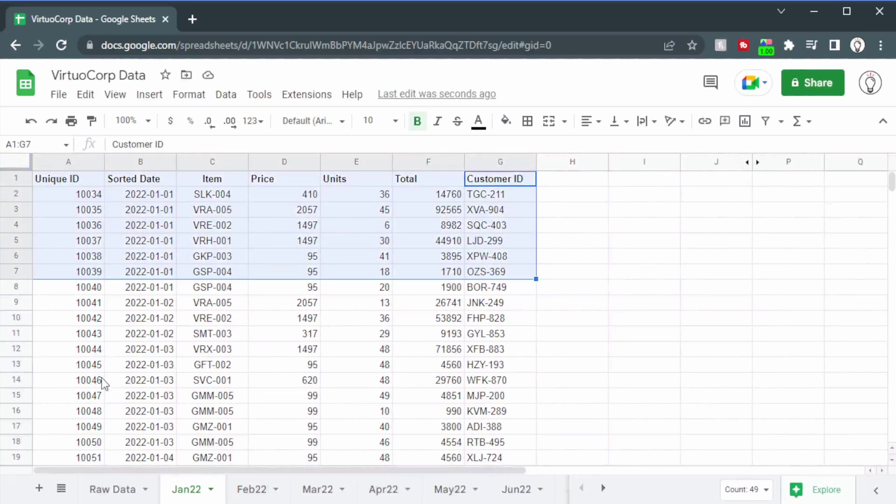
pyautogui.click(112, 490)
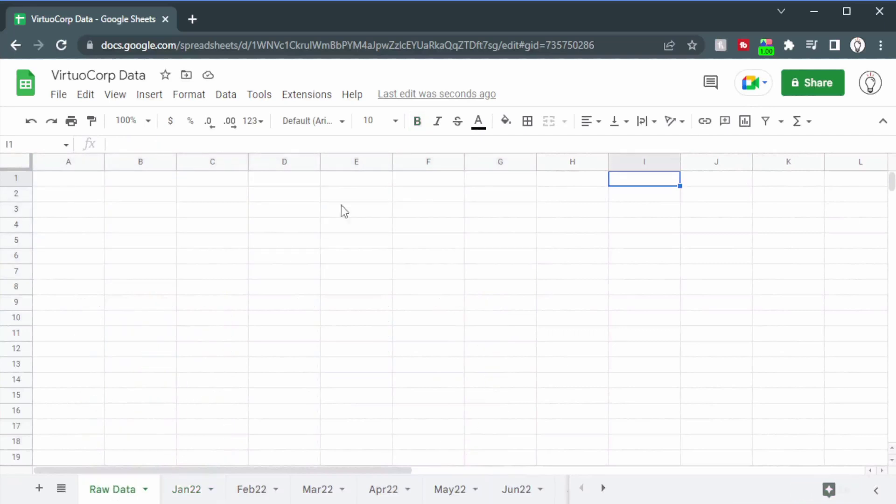
pyautogui.write('Sheets names')
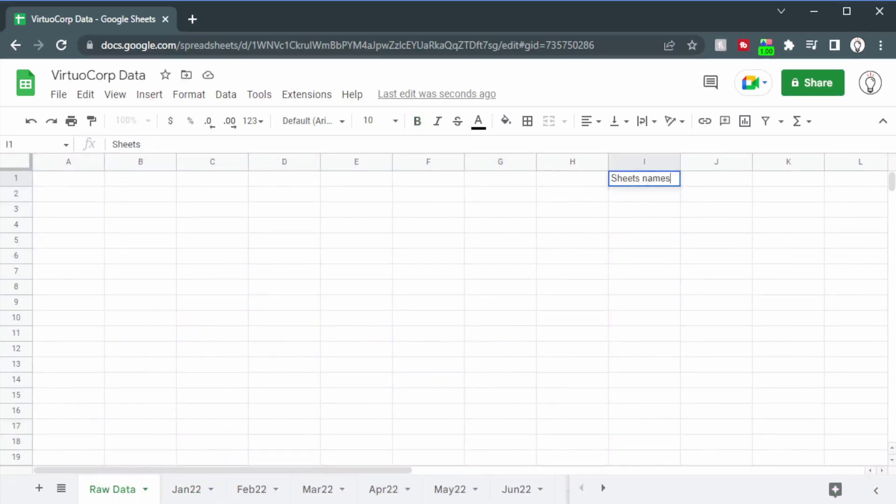
pyautogui.press('Return')
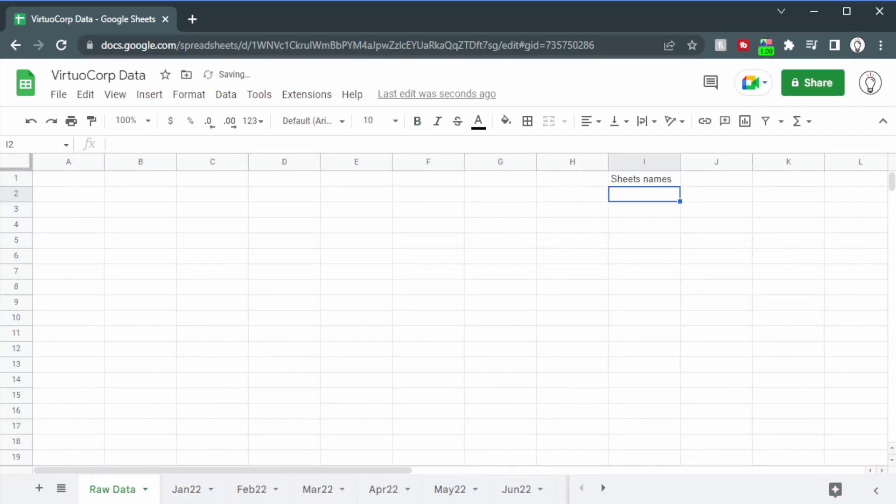
pyautogui.write('Jan')
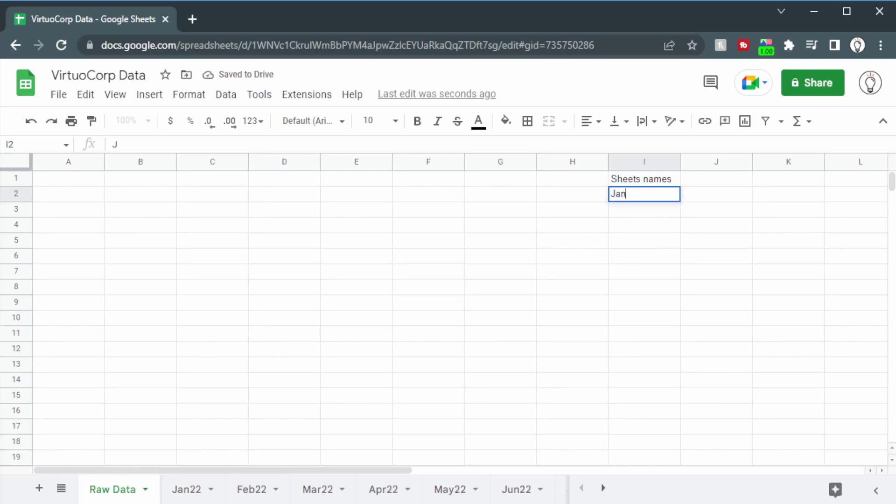
pyautogui.press('Return')
pyautogui.write('Feb')
pyautogui.press('Return')
pyautogui.write('Mar22')
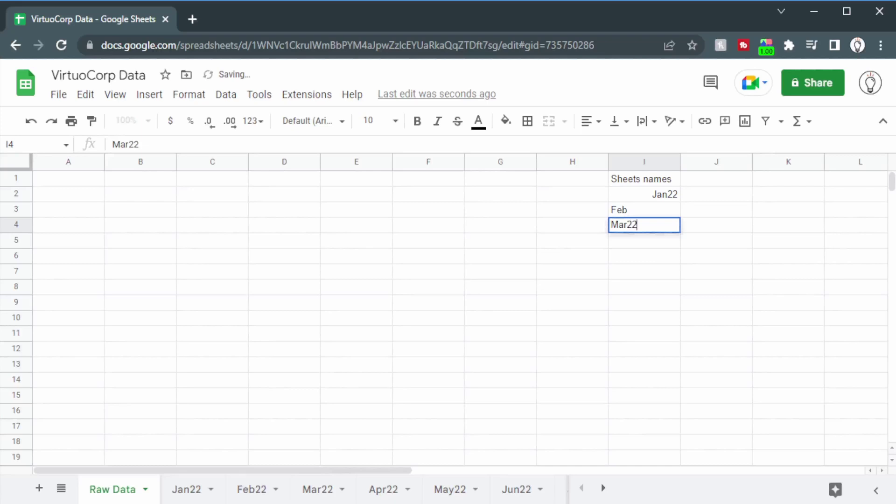
pyautogui.press('Return')
# Fix I3, then enter Jan and Feb in J2:J3 and select both as a fill pattern.
pyautogui.press('Up')
pyautogui.press('Up')
pyautogui.write('F')
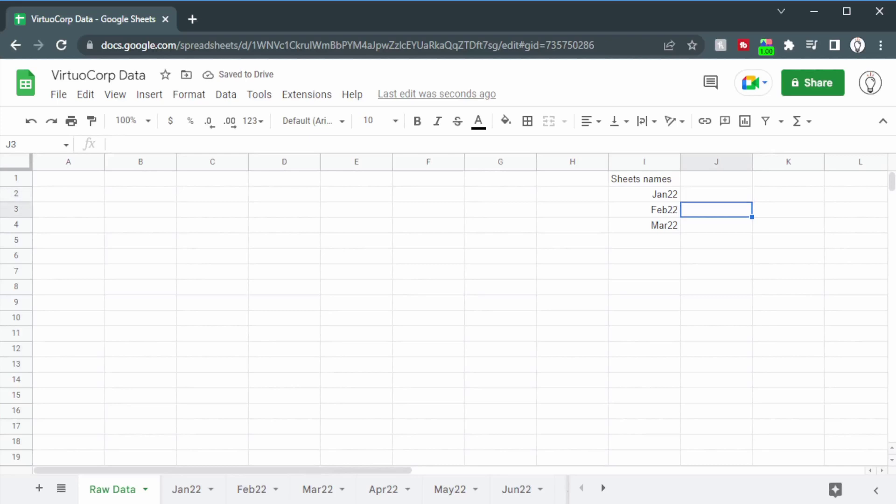
pyautogui.press('Down')
pyautogui.press('Up')
pyautogui.press('Up')
pyautogui.write('Jan')
pyautogui.press('Return')
pyautogui.write('Feb')
pyautogui.press('Return')
pyautogui.press('Up')
pyautogui.press('Up')
pyautogui.hotkey('shift', 'Down')
# Autofill month names Jan–Dec then Jan–Feb down J2:J15, clearing the surplus Mar and Apr.
pyautogui.moveTo(752, 217); pyautogui.dragTo(774, 439)
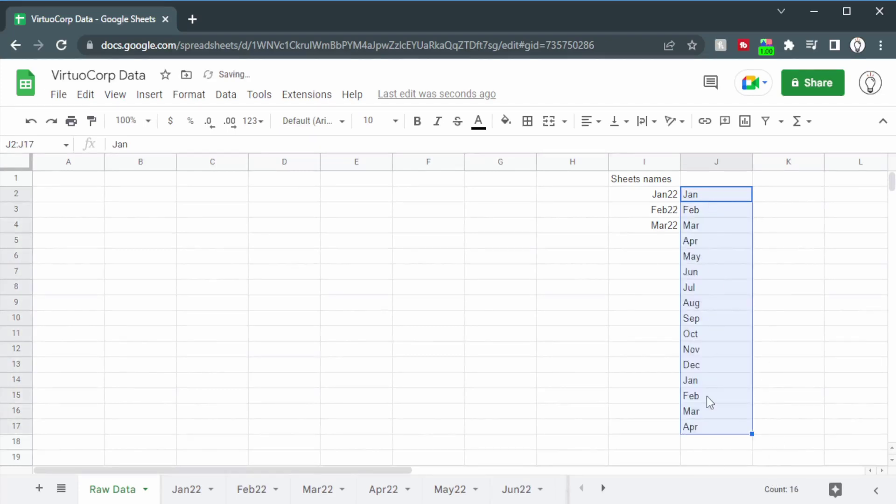
pyautogui.moveTo(704, 411); pyautogui.dragTo(707, 436)
pyautogui.press('Delete')
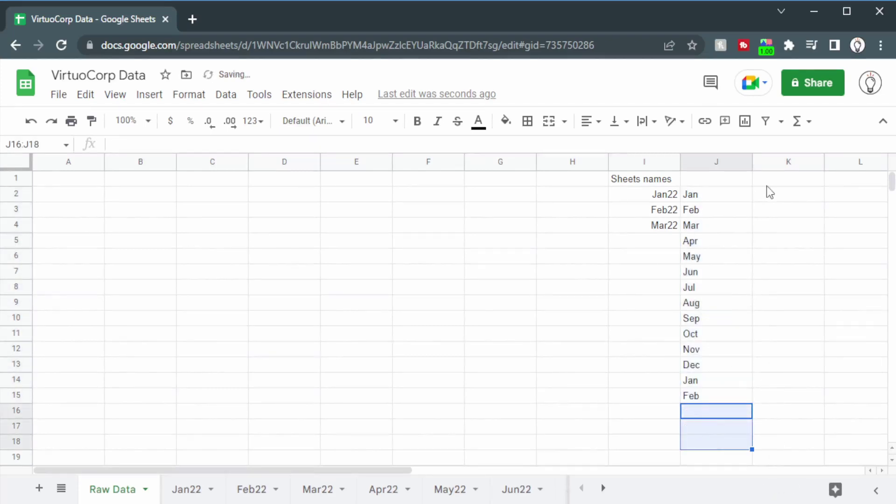
# Fill year 22 into K2:K13 and 23 into K14:K15.
pyautogui.click(770, 192)
pyautogui.write('22')
pyautogui.press('Return')
pyautogui.press('Up')
pyautogui.hotkey('ctrl', 'c')
pyautogui.hotkey('shift', 'Down')
pyautogui.hotkey('shift', 'Down')
pyautogui.hotkey('shift', 'Down')
pyautogui.hotkey('shift', 'Down')
pyautogui.hotkey('shift', 'Down')
pyautogui.hotkey('shift', 'Down')
pyautogui.hotkey('shift', 'Down')
pyautogui.hotkey('shift', 'Down')
pyautogui.hotkey('shift', 'Down')
pyautogui.hotkey('shift', 'Down')
pyautogui.hotkey('shift', 'Down')
pyautogui.hotkey('shift', 'Down')
pyautogui.hotkey('shift', 'Up')
pyautogui.hotkey('ctrl', 'v')
pyautogui.hotkey('ctrl', 'Down')
pyautogui.press('Down')
pyautogui.write('23')
pyautogui.press('Return')
pyautogui.write('23')
pyautogui.press('Return')
# Clear the sample sheet names from I2:I4.
pyautogui.click(716, 396)
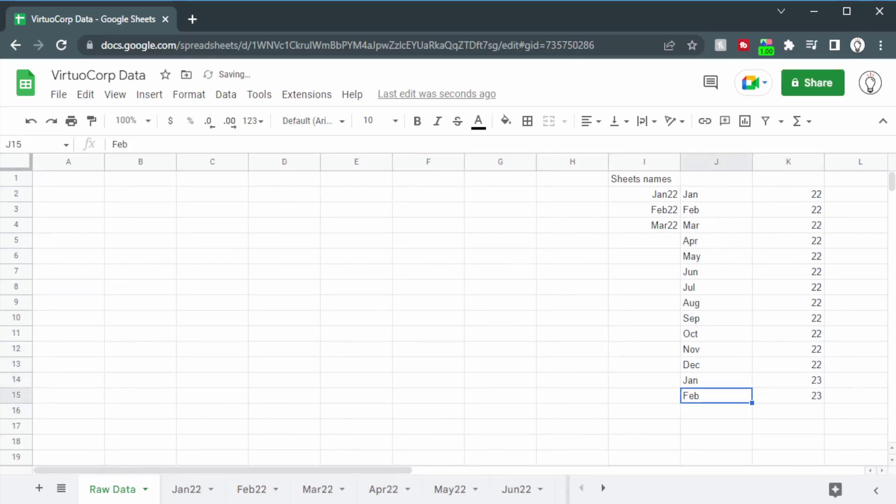
pyautogui.click(644, 194)
pyautogui.press('Delete')
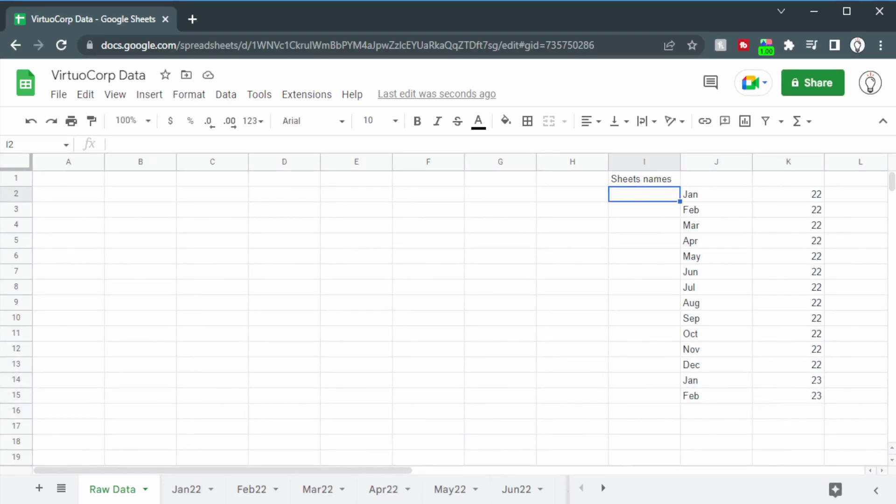
# Build sheet names in column I with a JOIN of month and year (J2:K2), filled down.
pyautogui.write('=')
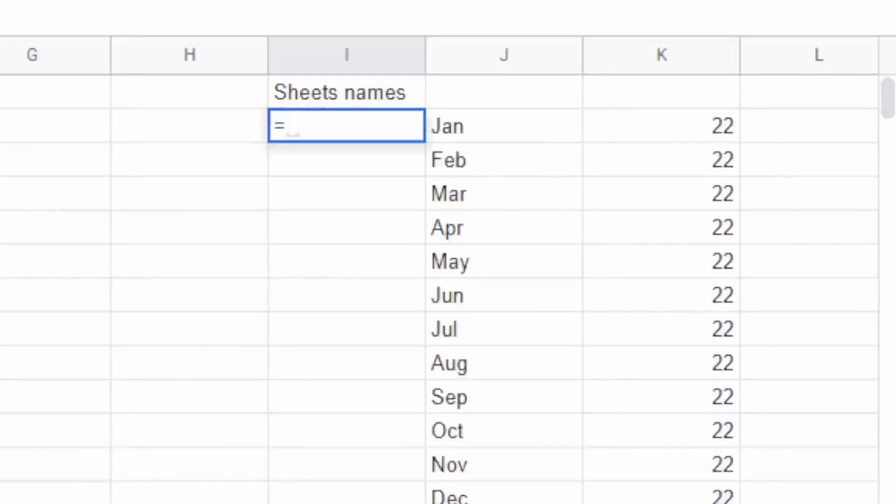
pyautogui.write('join(')
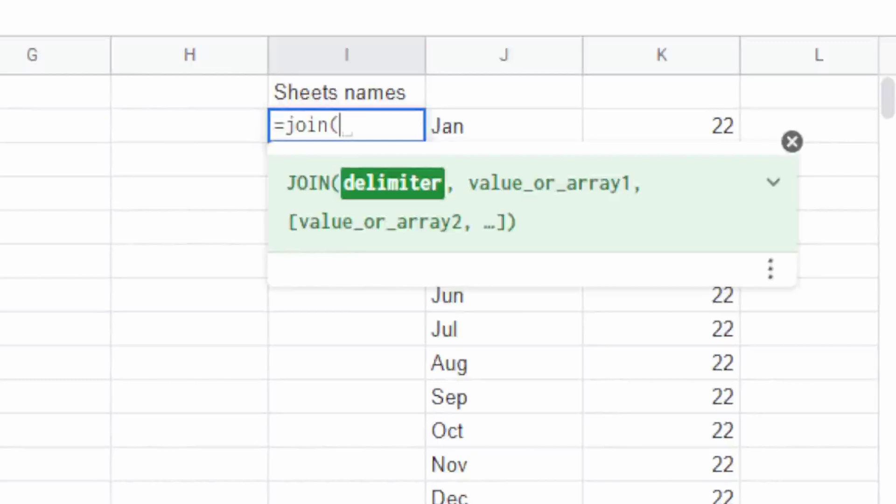
pyautogui.write(',')
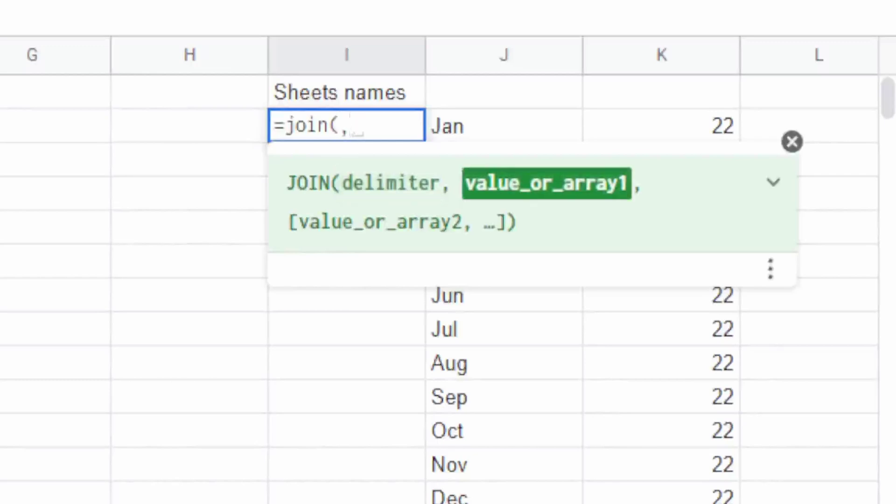
pyautogui.moveTo(466, 134); pyautogui.dragTo(691, 140)
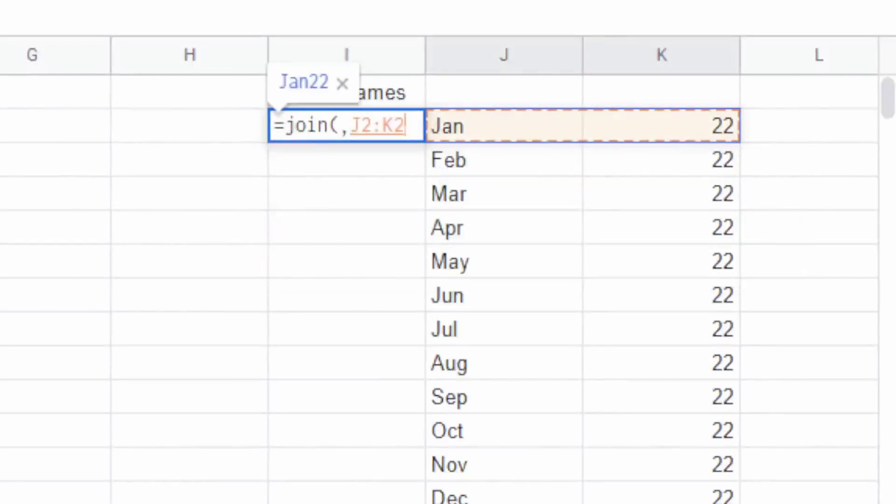
pyautogui.press('Return')
pyautogui.click(347, 125)
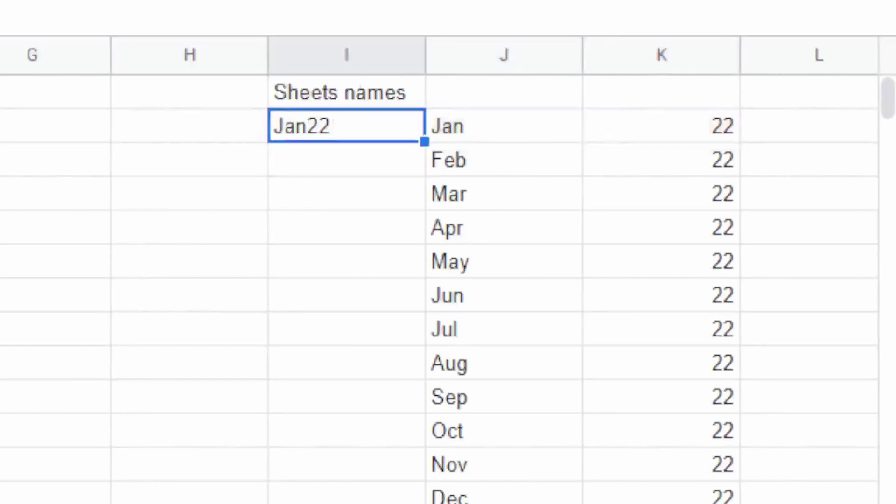
pyautogui.moveTo(423, 141); pyautogui.dragTo(420, 502)
# Convert the generated sheet names Jan22–Feb23 into plain values.
pyautogui.hotkey('ctrl', 'c')
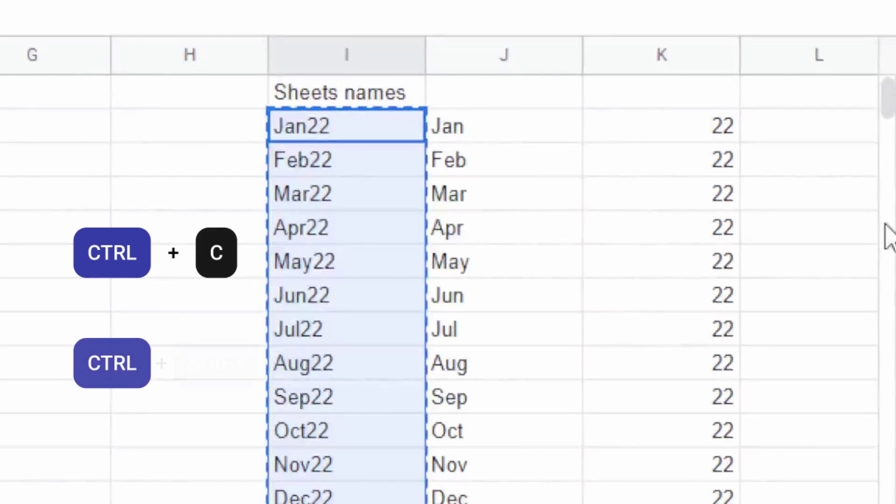
pyautogui.hotkey('ctrl', 'shift', 'v')
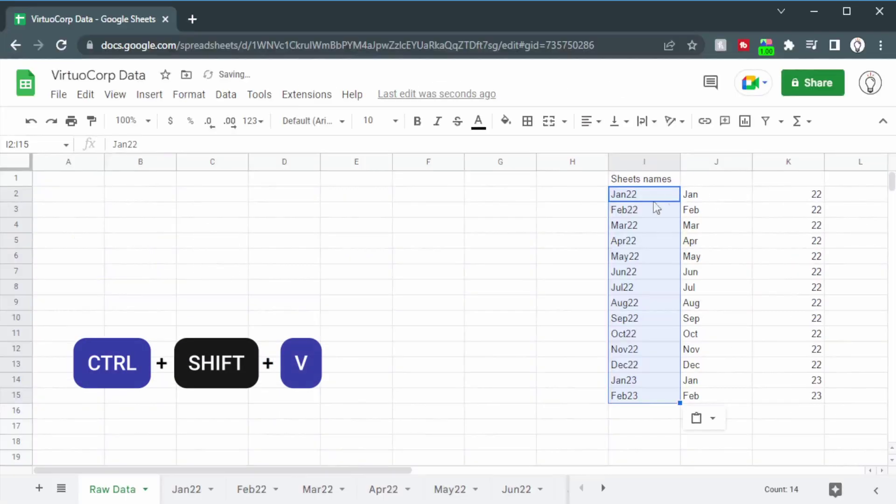
pyautogui.click(645, 206)
pyautogui.click(644, 199)
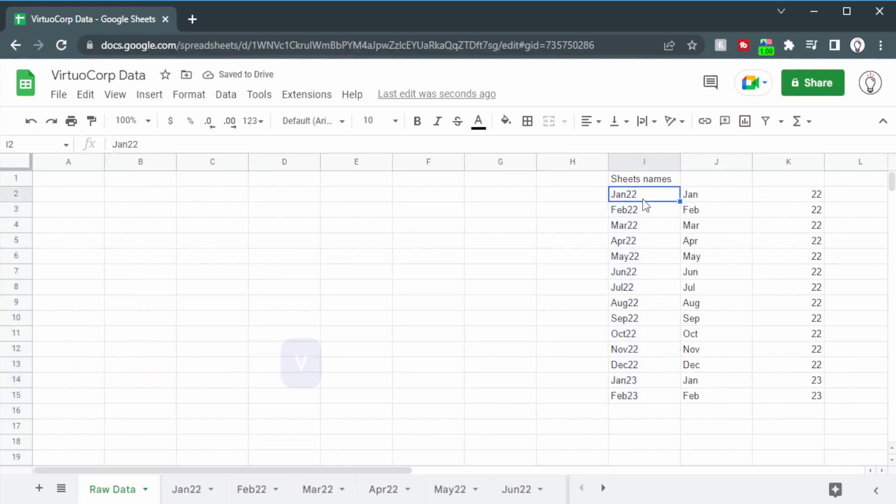
# Clear the helper month and year values from J2:K15.
pyautogui.click(653, 230)
pyautogui.moveTo(691, 198); pyautogui.dragTo(809, 392)
pyautogui.press('Delete')
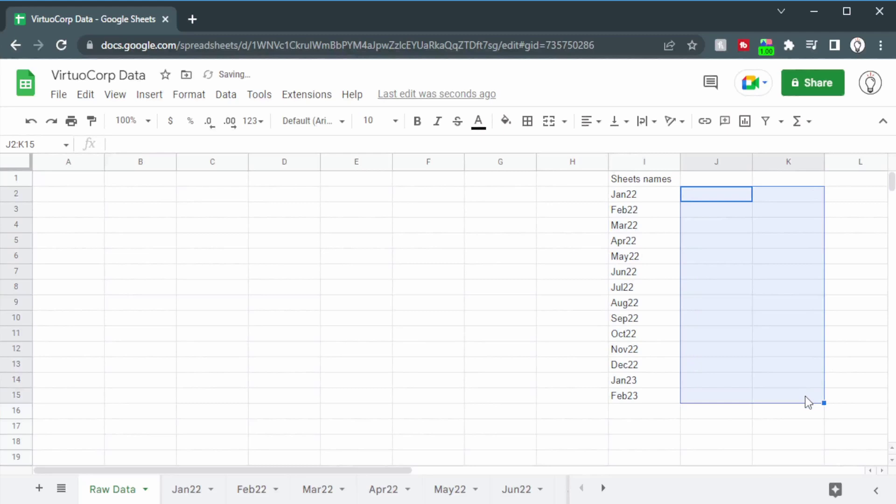
pyautogui.click(713, 201)
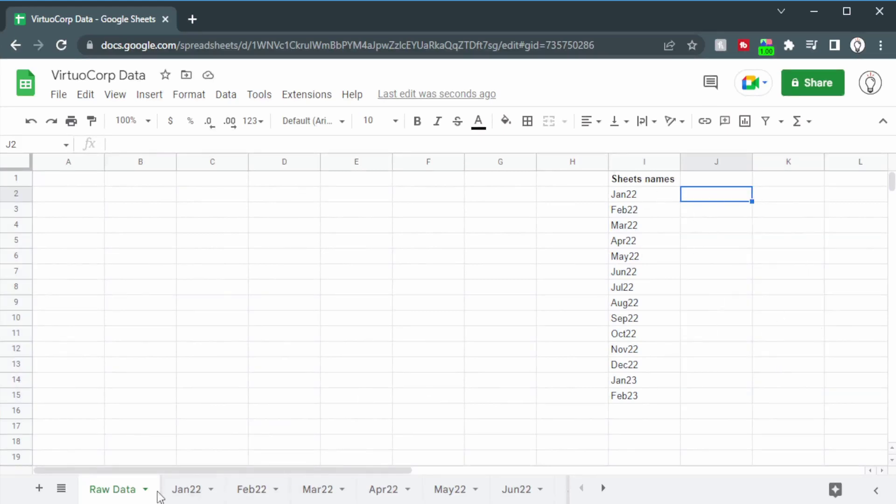
pyautogui.click(186, 490)
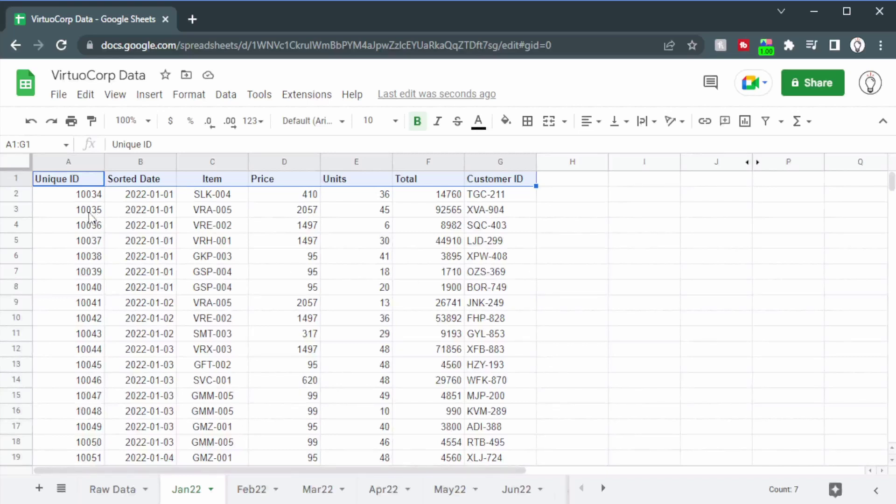
# Confirm Jan22's records in columns A–G end at row 201, then return to Raw Data.
pyautogui.moveTo(73, 196); pyautogui.dragTo(516, 224)
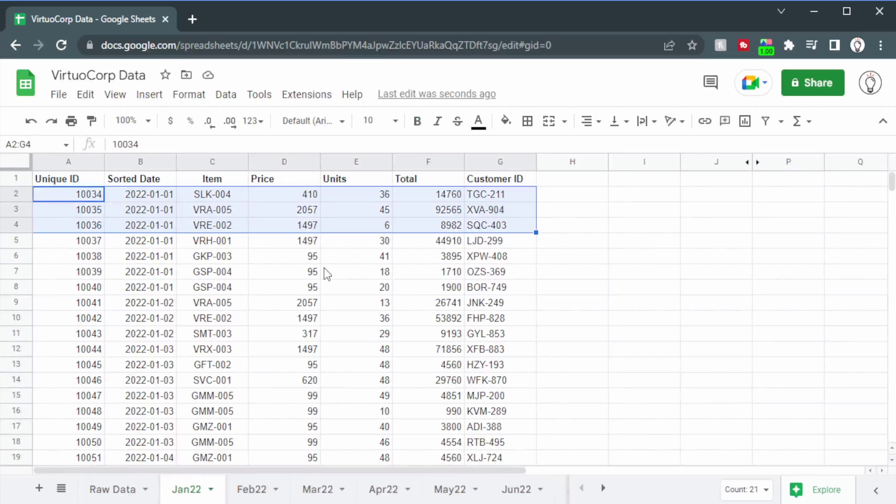
pyautogui.hotkey('ctrl', 'Down')
pyautogui.scroll(-2, 168, 294)
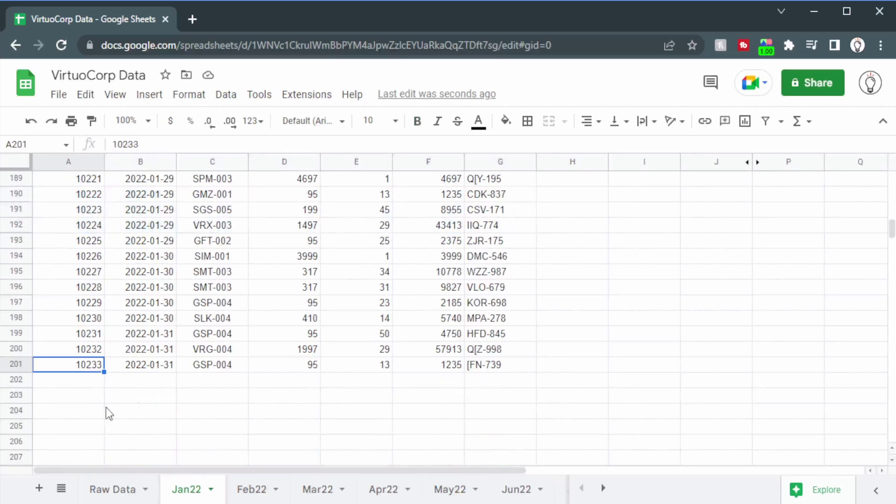
pyautogui.hotkey('ctrl', 'Up')
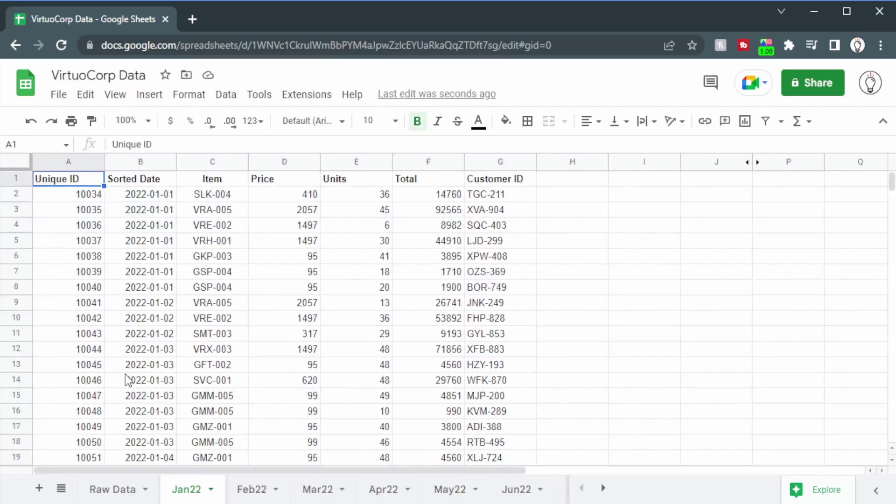
pyautogui.click(112, 489)
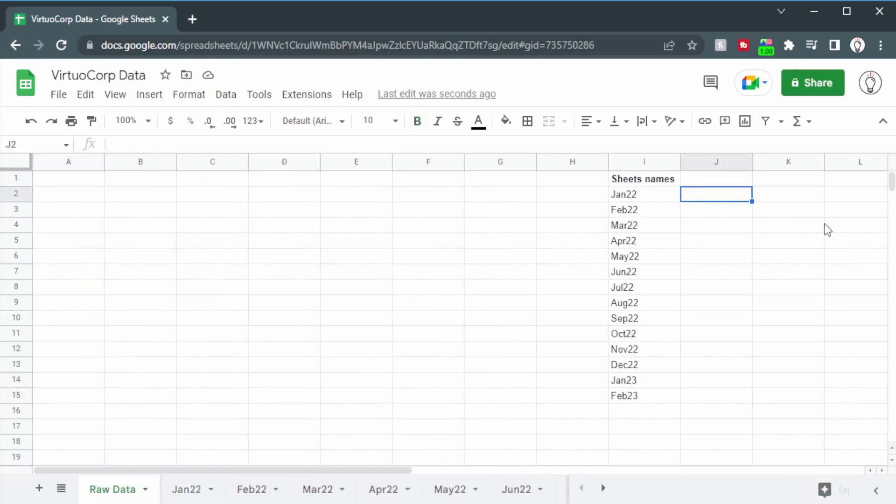
# Enter the range A2:G in J2 and fill it down beside every sheet name.
pyautogui.write('A2:G')
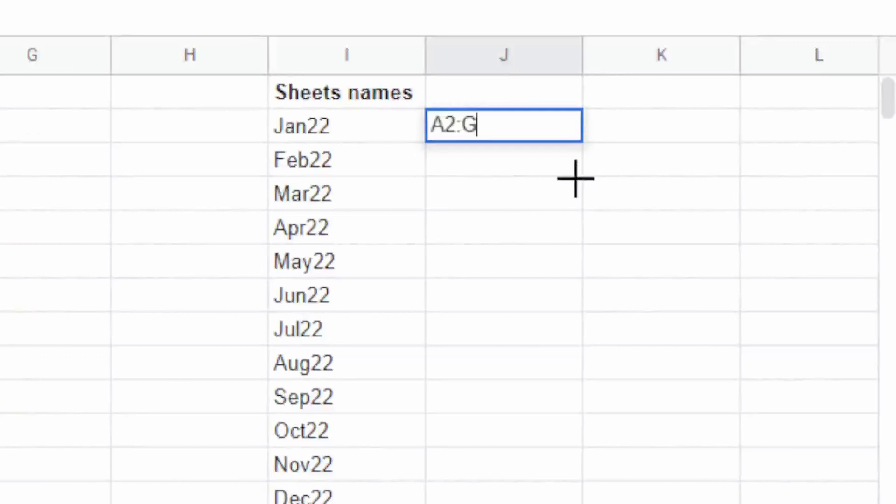
pyautogui.press('Return')
pyautogui.press('Up')
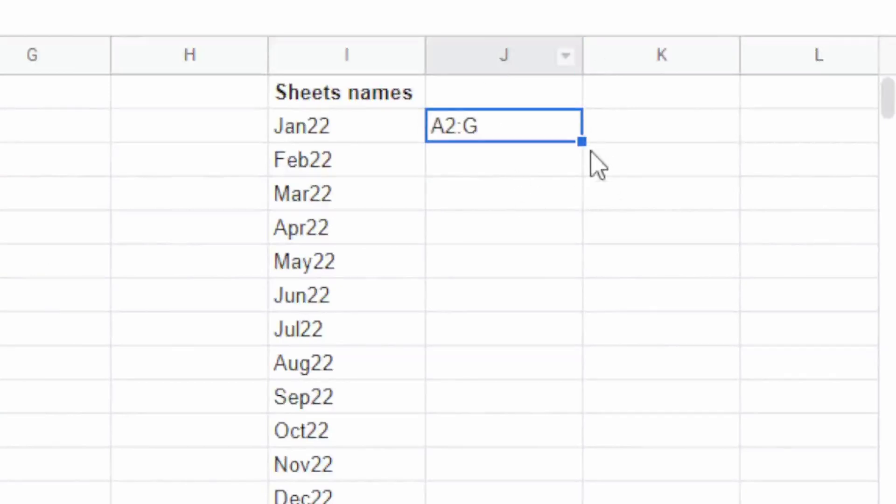
pyautogui.moveTo(582, 142); pyautogui.dragTo(613, 503)
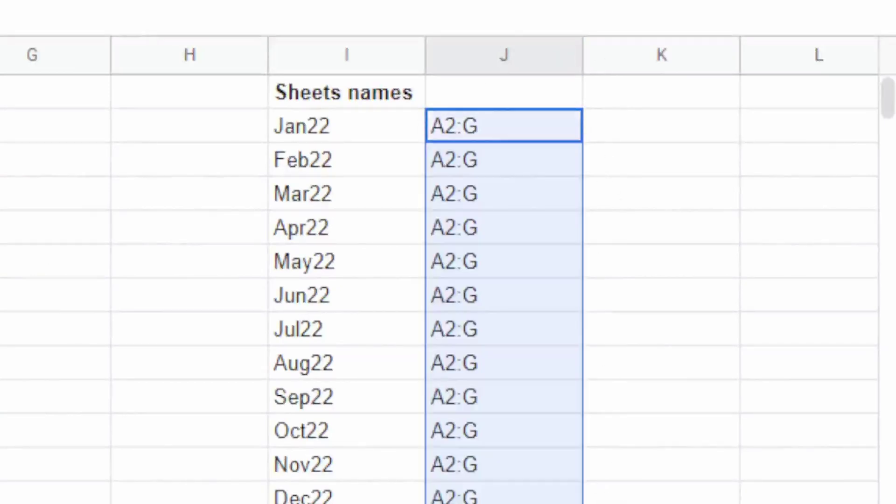
pyautogui.press('Right')
pyautogui.moveTo(292, 136); pyautogui.dragTo(558, 140)
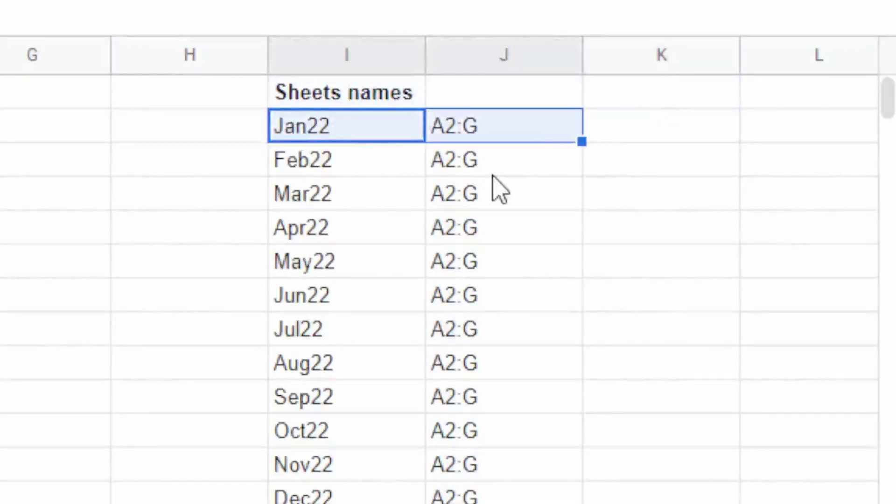
# Add a bold 'Reference' heading in K1.
pyautogui.click(671, 93)
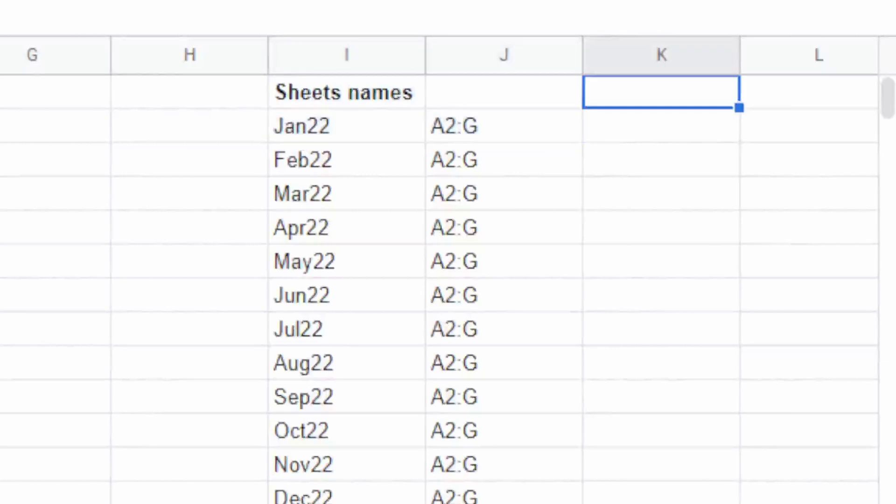
pyautogui.write('Reference')
pyautogui.press('Return')
pyautogui.click(661, 92)
pyautogui.hotkey('ctrl', 'b')
pyautogui.press('Down')
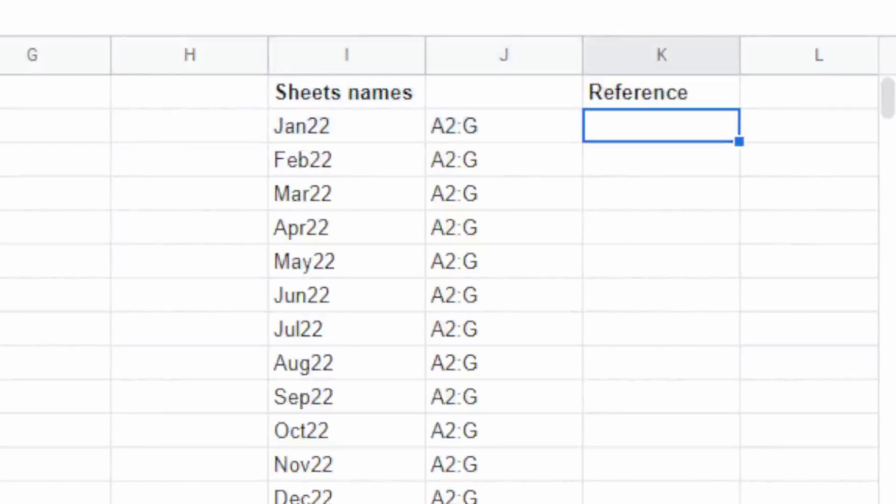
# Enter =join("!",I2:J2) in K2 and autofill it down, giving Jan22!A2:G through Feb23!A2:G.
pyautogui.write('=join("!')
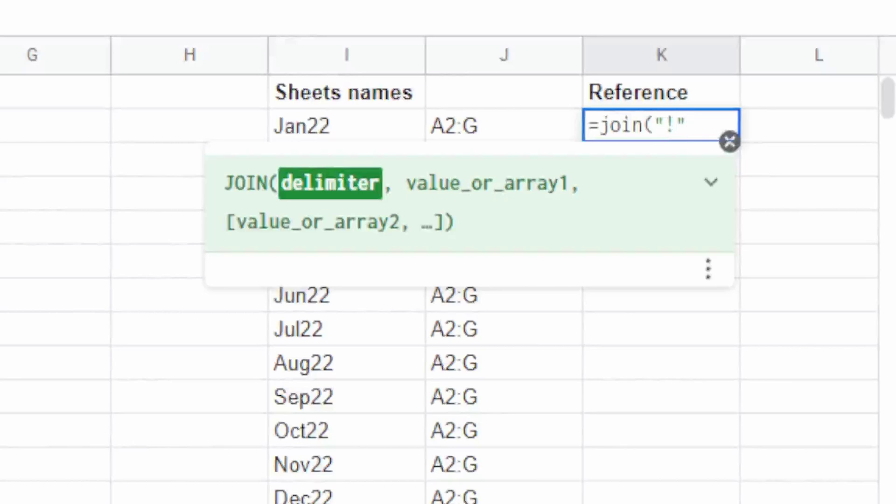
pyautogui.write('",')
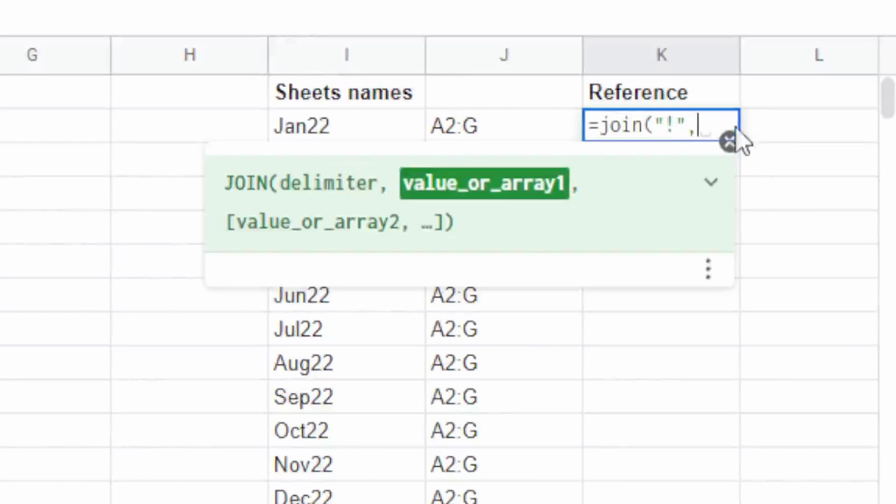
pyautogui.moveTo(346, 127); pyautogui.dragTo(518, 147)
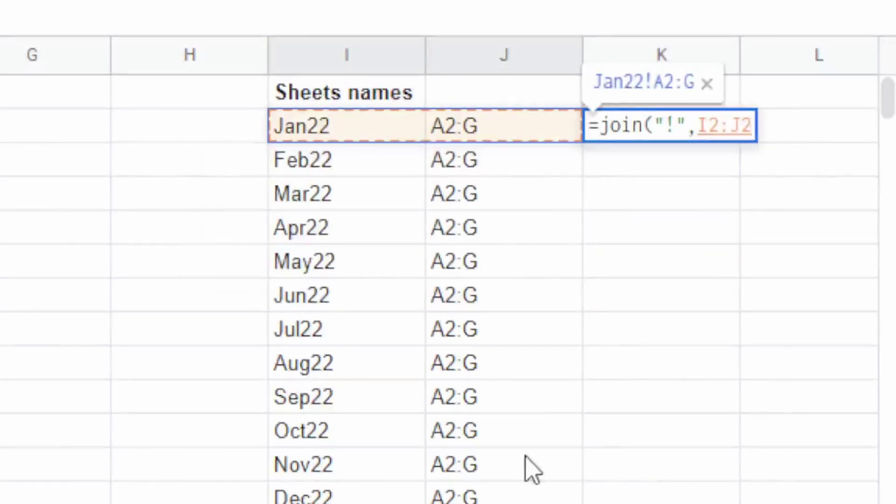
pyautogui.press('Return')
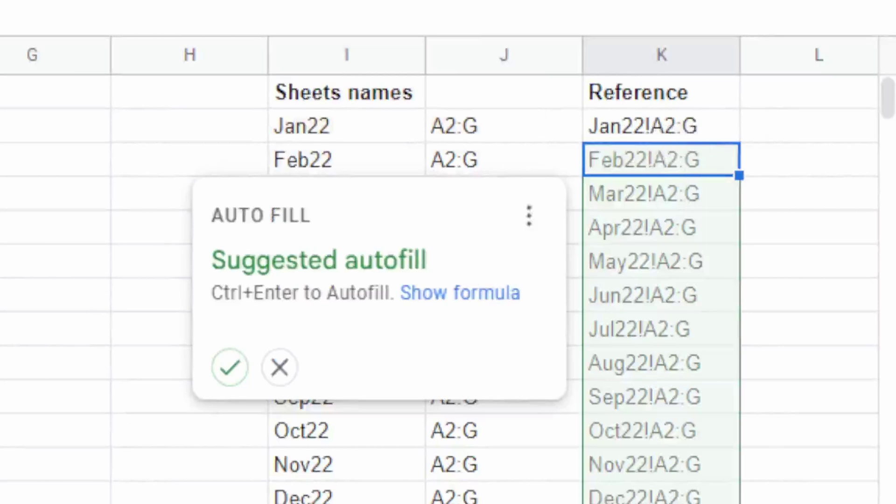
pyautogui.hotkey('ctrl', 'Return')
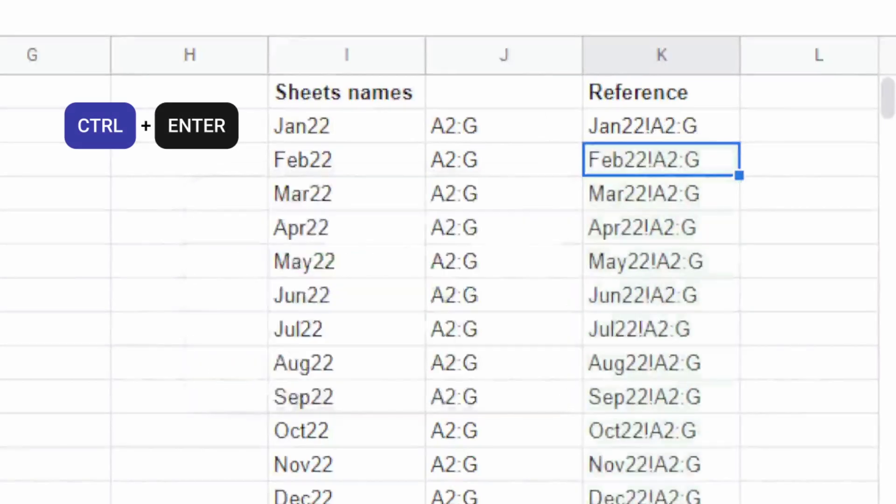
pyautogui.click(700, 136)
pyautogui.hotkey('ctrl', 'shift', 'Down')
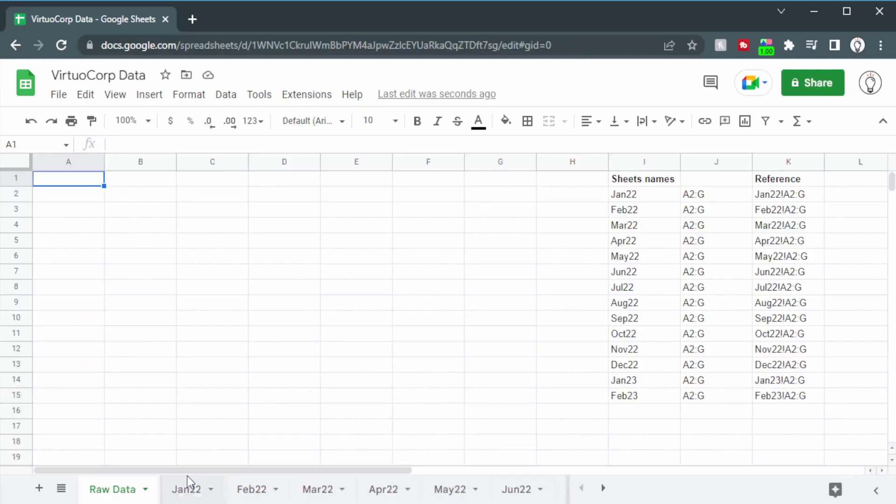
# Switch to the Jan22 sheet to view its sales table.
pyautogui.click(186, 485)
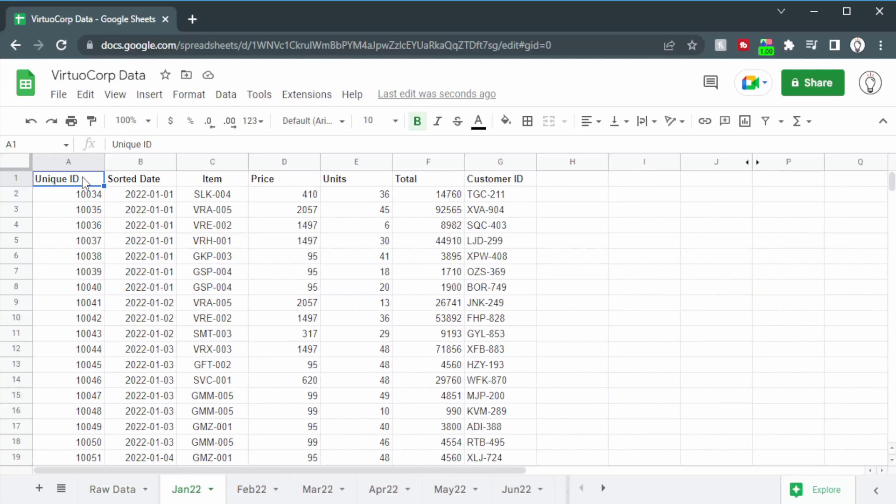
# Copy Jan22's header row A1:G1 into row 1 of Raw Data.
pyautogui.moveTo(86, 182); pyautogui.dragTo(476, 189)
pyautogui.hotkey('ctrl', 'c')
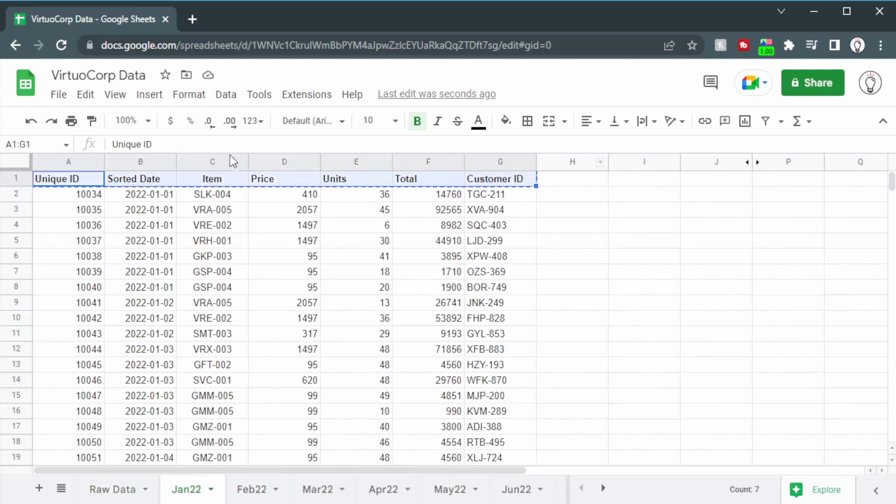
pyautogui.click(114, 489)
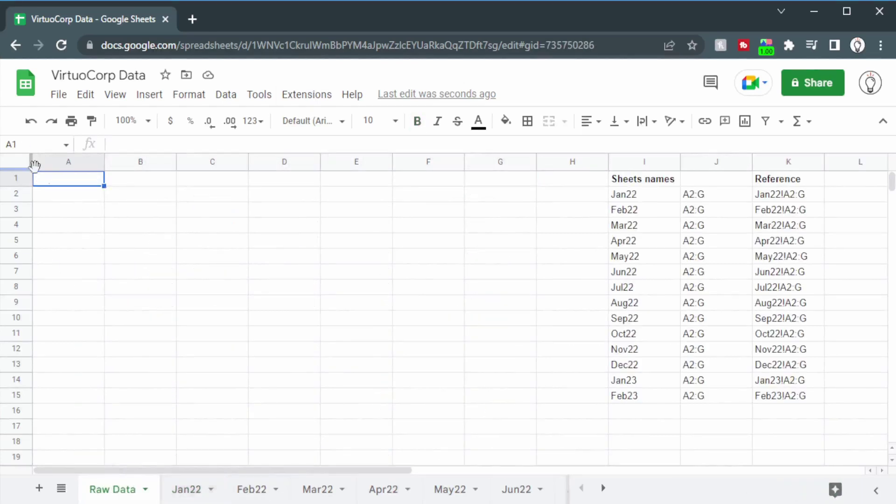
pyautogui.hotkey('ctrl', 'v')
# Enter ={indirect(K2)} in A2, adding the missing closing brace, to pull in Jan22's records.
pyautogui.click(62, 203)
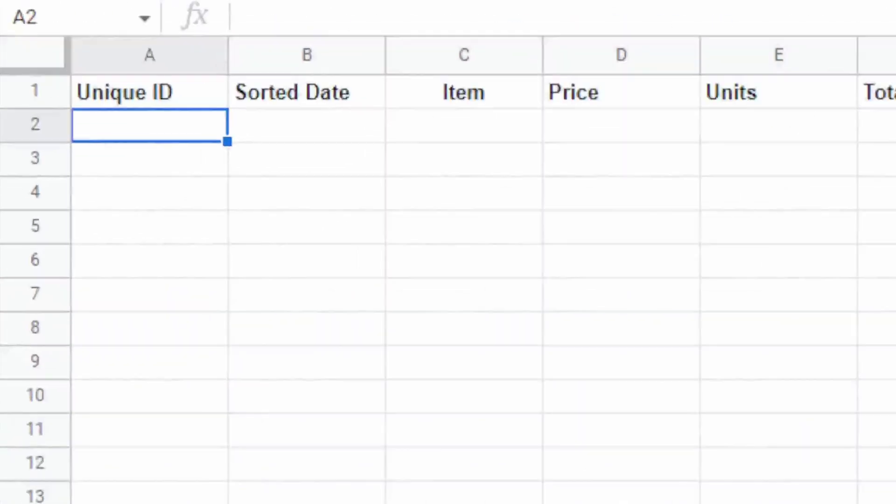
pyautogui.write('=')
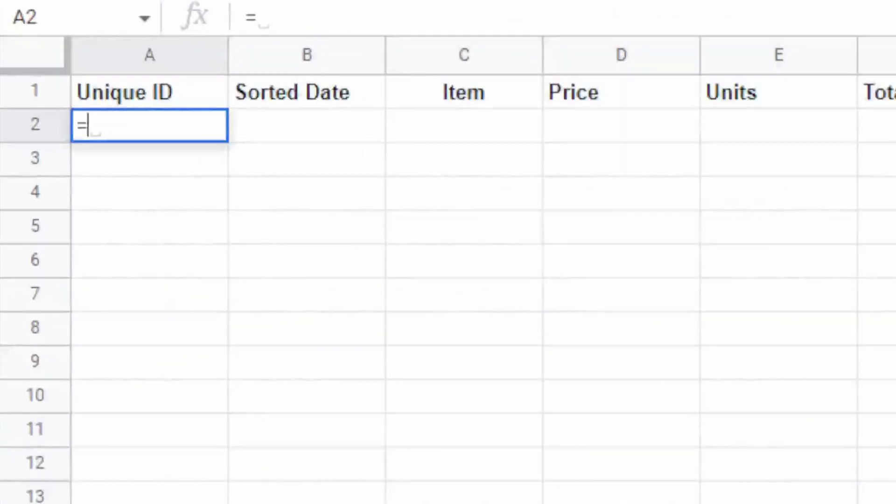
pyautogui.write('{')
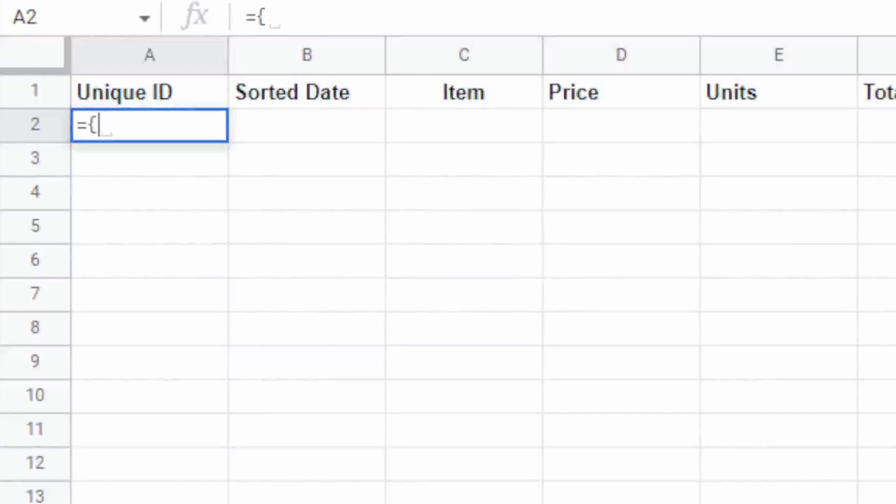
pyautogui.write('indire')
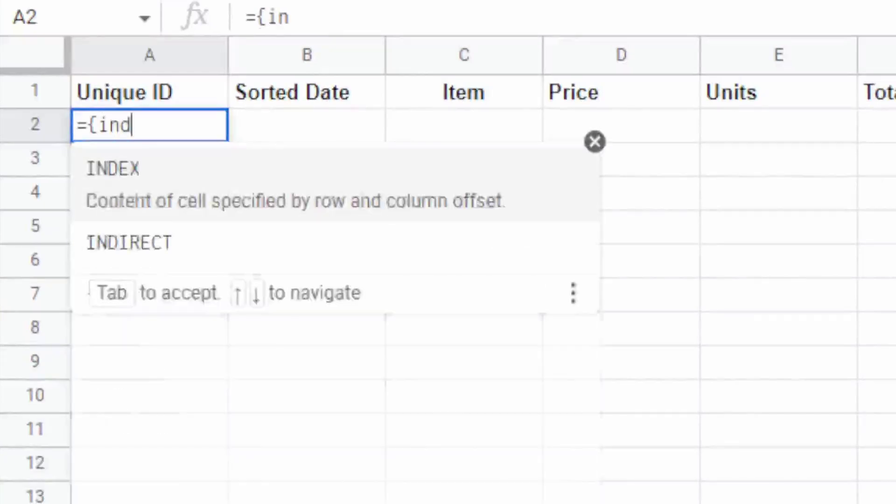
pyautogui.write('ct(')
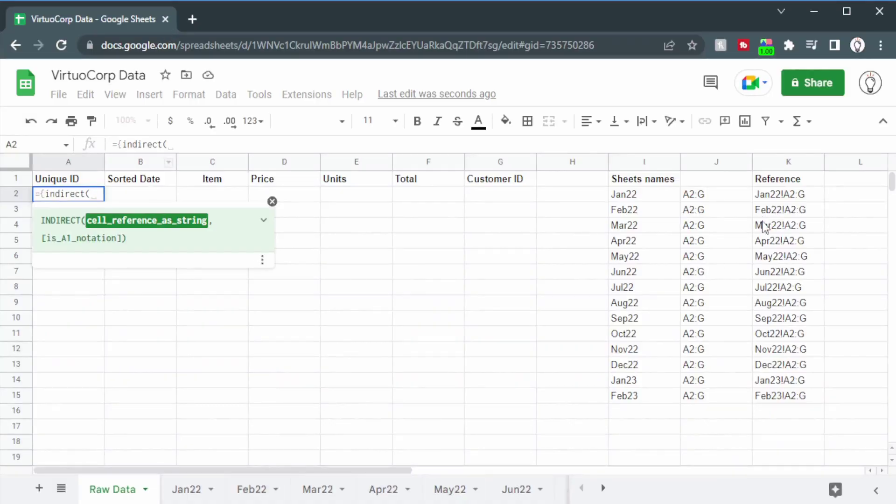
pyautogui.click(792, 200)
pyautogui.write(')')
pyautogui.press('Return')
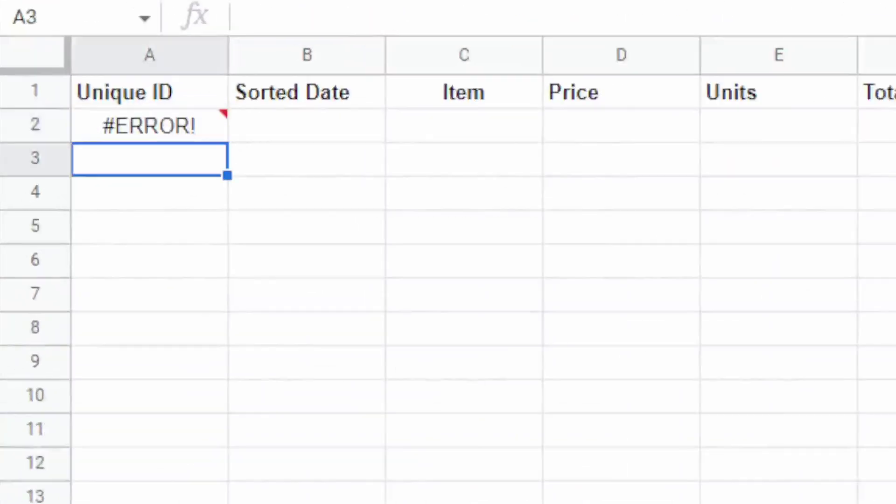
pyautogui.click(149, 125)
pyautogui.press('Return')
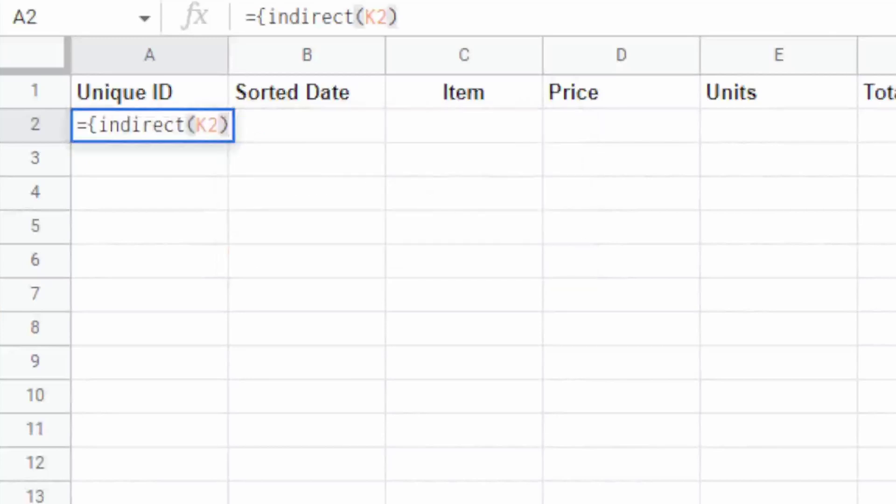
pyautogui.write('}')
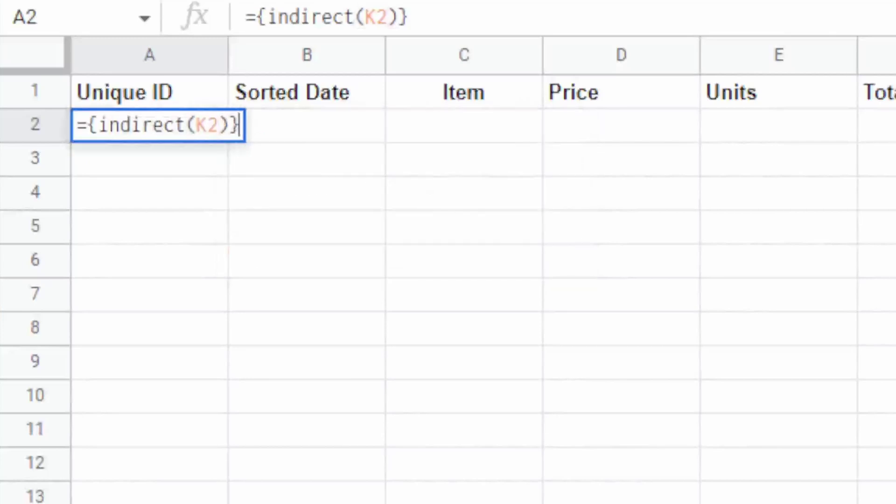
pyautogui.press('Return')
pyautogui.press('Up')
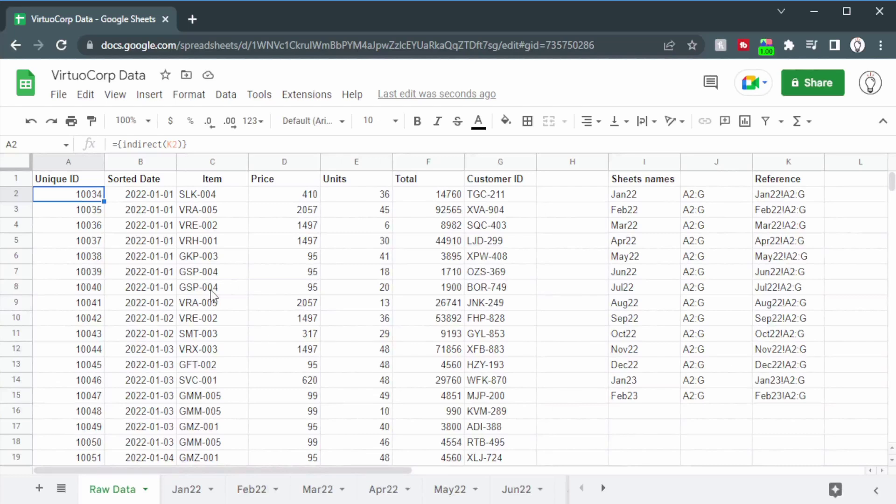
pyautogui.scroll(-15, 65, 333)
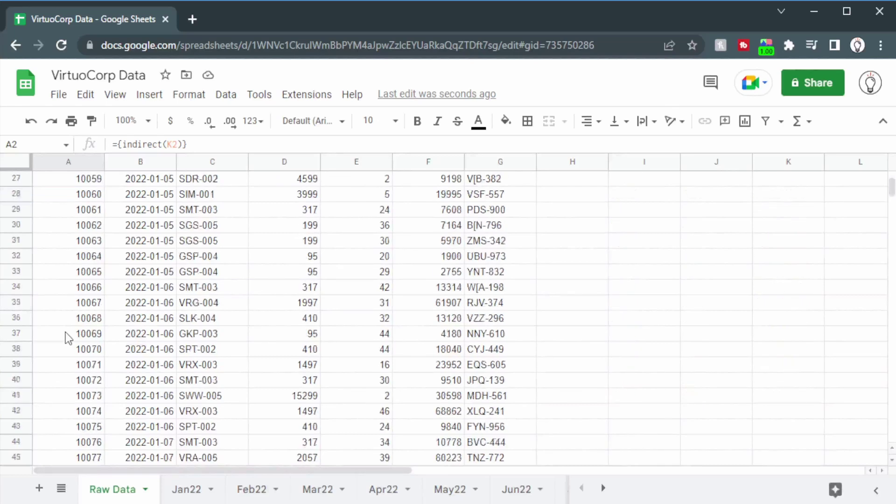
pyautogui.scroll(-20, 65, 333)
pyautogui.scroll(5, 82, 332)
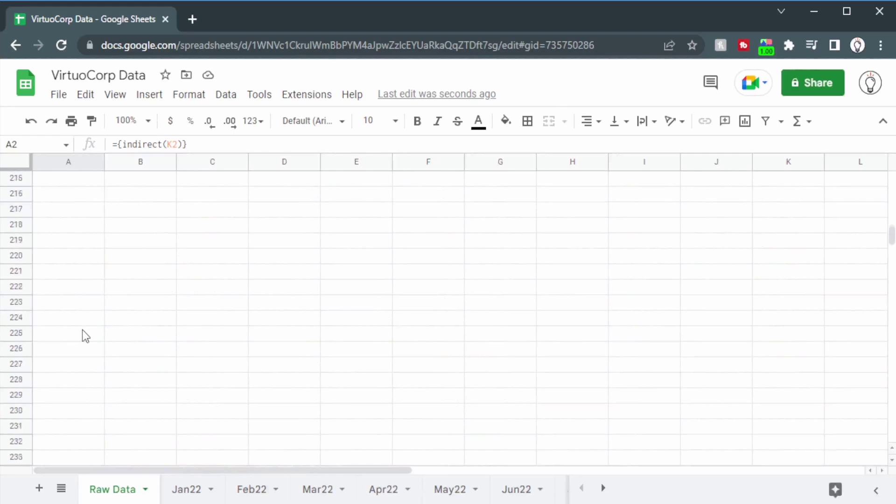
pyautogui.scroll(3, 81, 341)
pyautogui.scroll(-2, 81, 369)
pyautogui.moveTo(72, 400); pyautogui.dragTo(521, 452)
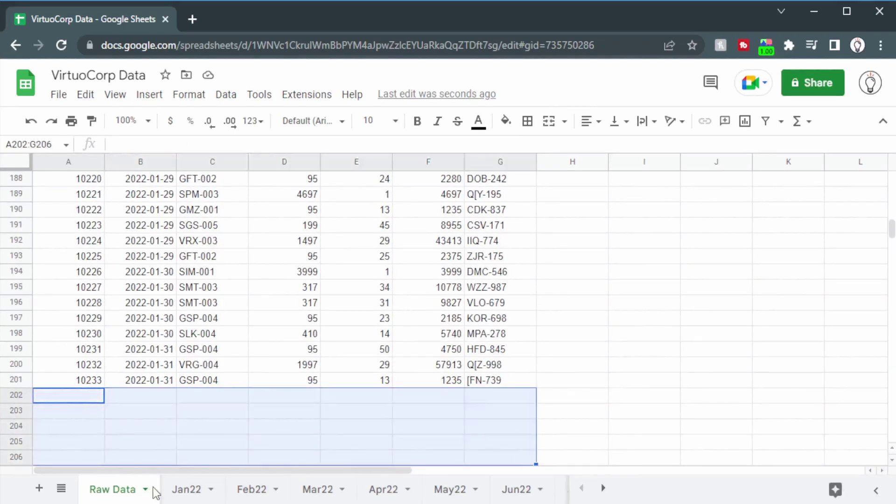
pyautogui.click(187, 489)
pyautogui.click(99, 341)
pyautogui.hotkey('ctrl', 'Down')
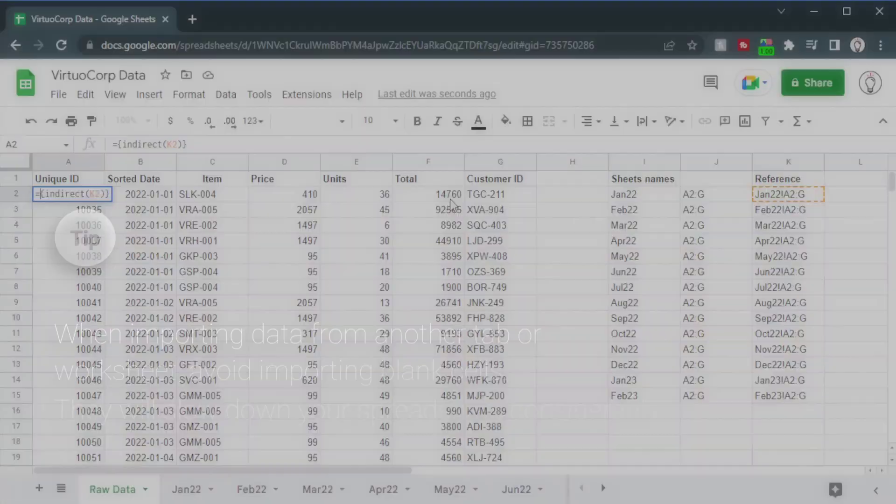
# Wrap A2's formula in a QUERY that keeps only rows where Col1 is not null.
pyautogui.write('query(')
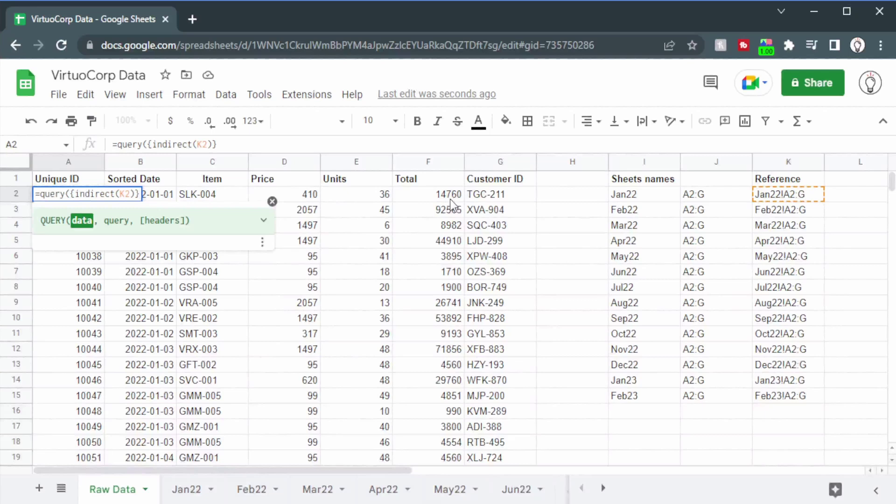
pyautogui.write(',"We')
pyautogui.write('here ')
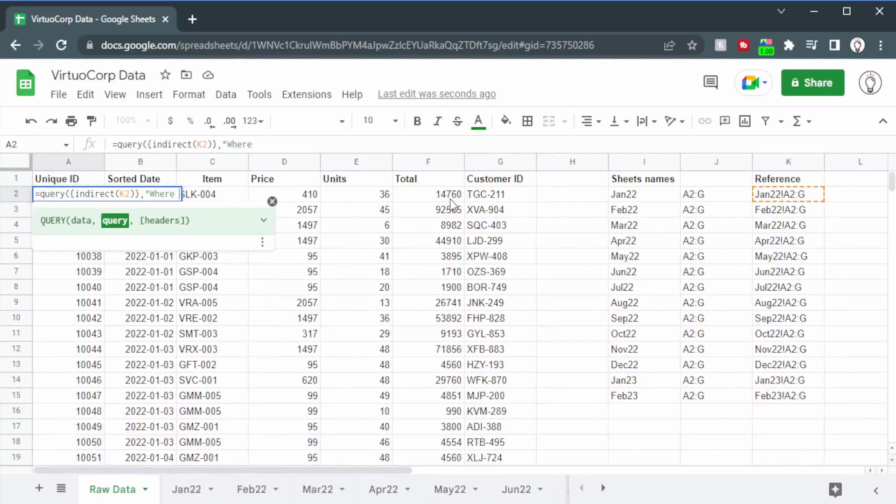
pyautogui.write('Col1 is not null')
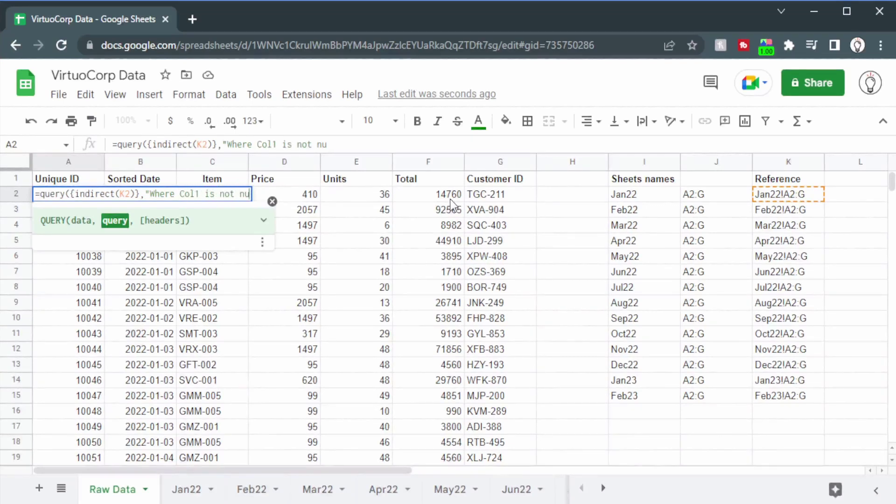
pyautogui.press('Return')
pyautogui.scroll(-20, 189, 243)
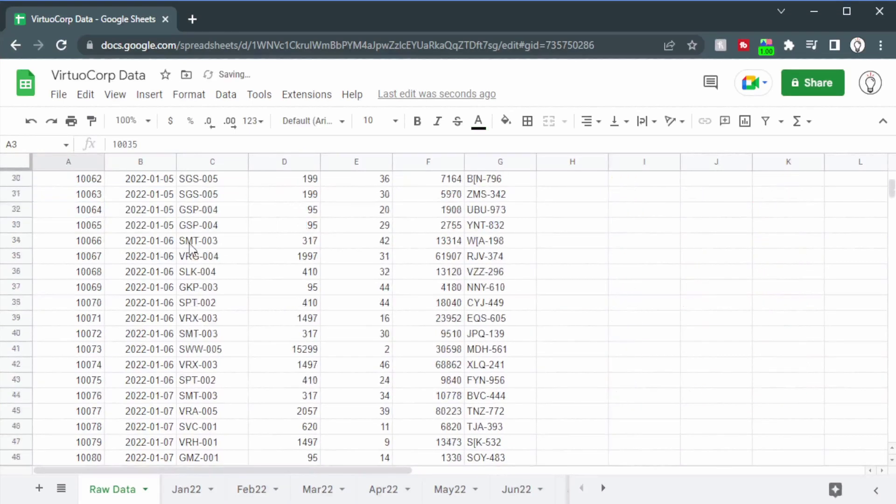
# Add indirect(K3) to the stacked array, then swap the comma for a semicolon to fix #REF!
pyautogui.press('Up')
pyautogui.click(208, 144)
pyautogui.press('Right')
pyautogui.write(', indirect(')
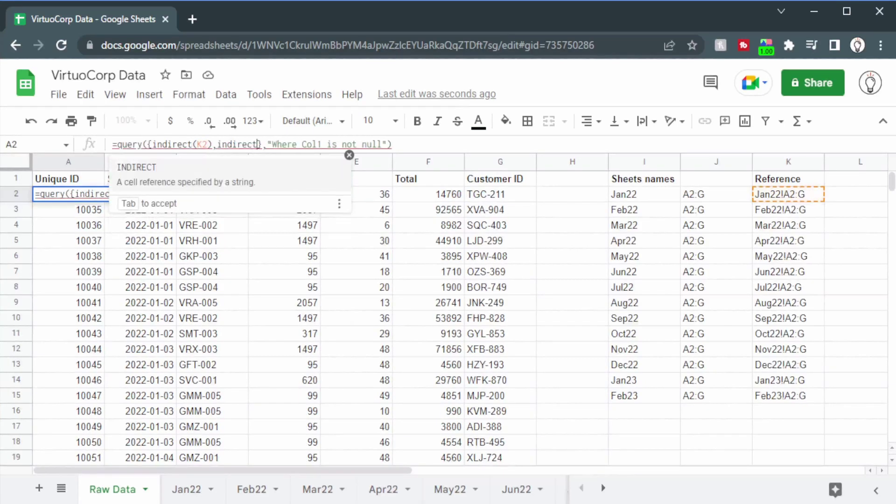
pyautogui.click(784, 210)
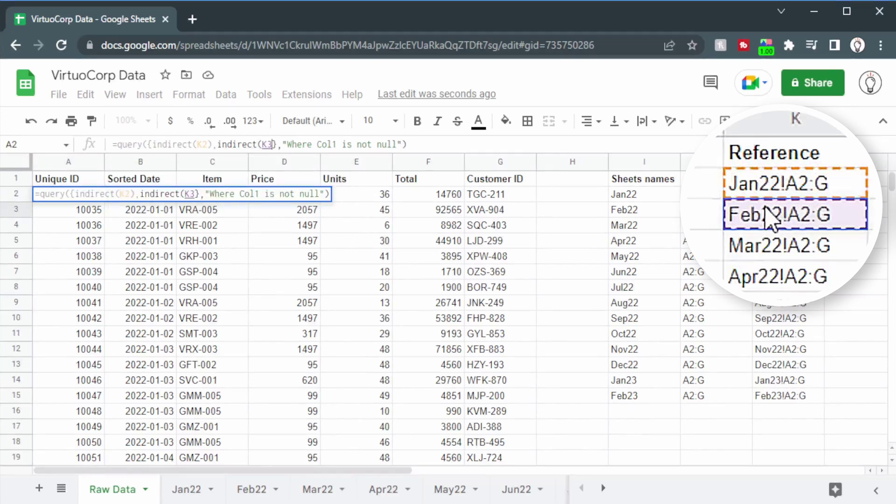
pyautogui.write(')')
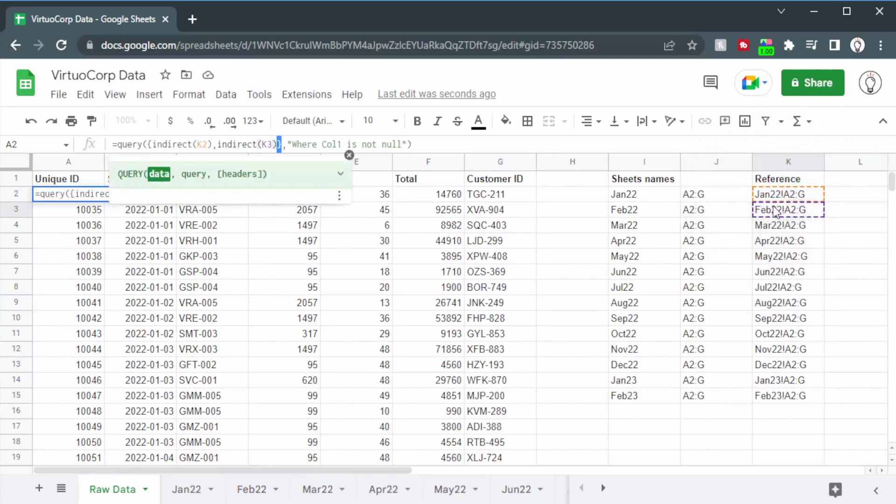
pyautogui.write('}')
pyautogui.press('Return')
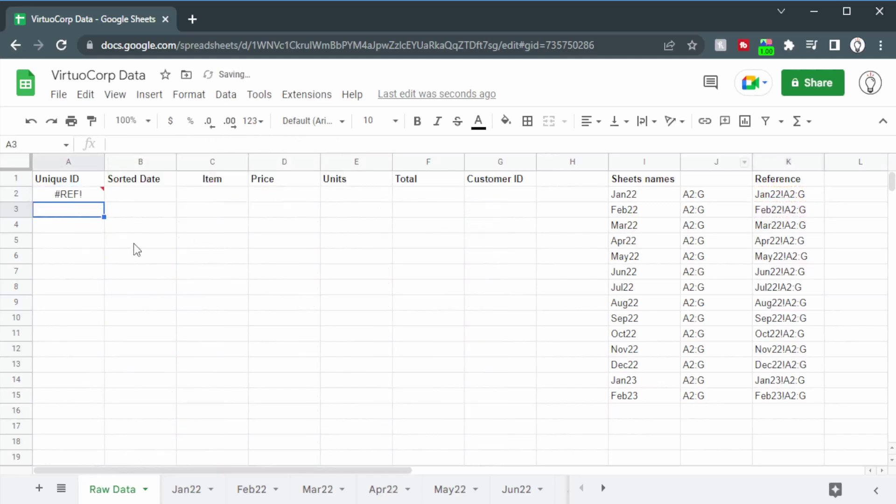
pyautogui.click(85, 196)
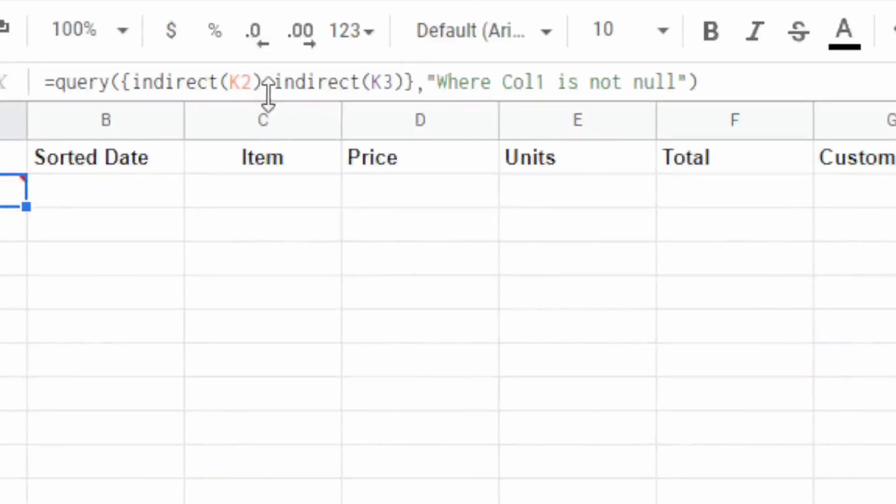
pyautogui.click(272, 80)
pyautogui.press('BackSpace')
pyautogui.write(';')
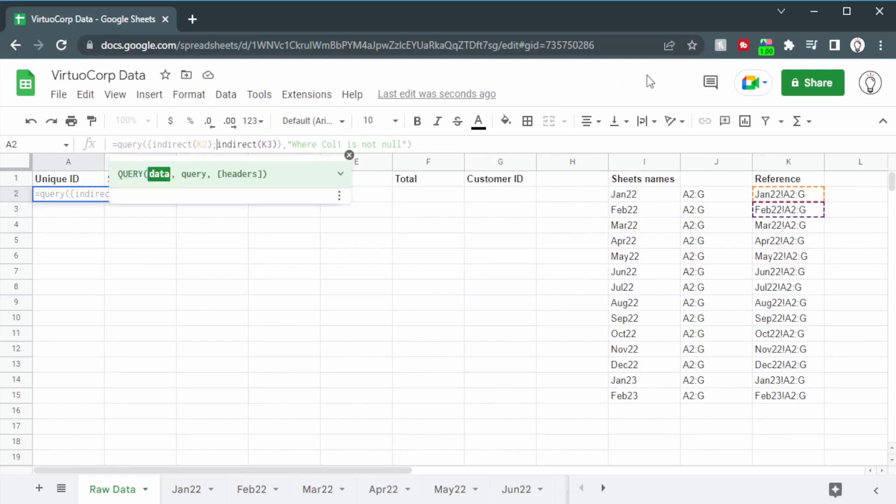
# Commit the semicolon formula and confirm the 2023-02-15 February rows follow directly without blank rows.
pyautogui.press('Return')
pyautogui.scroll(-20, 194, 321)
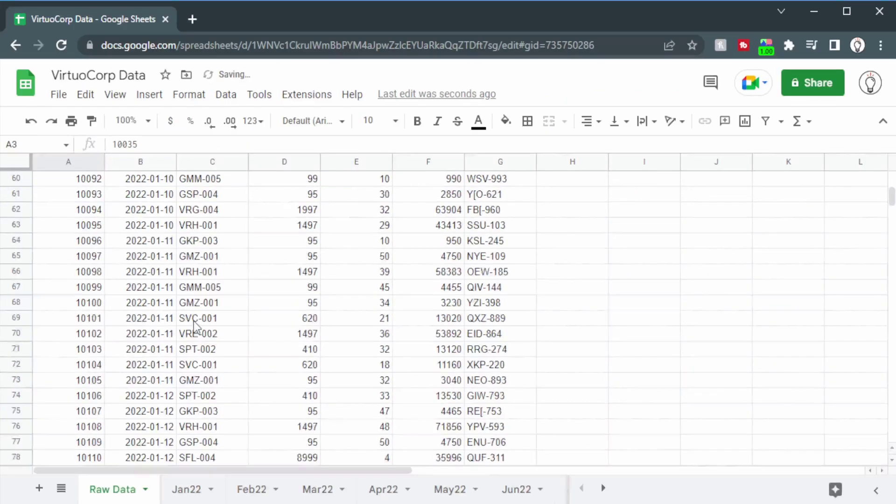
pyautogui.scroll(-20, 194, 322)
pyautogui.scroll(19, 196, 308)
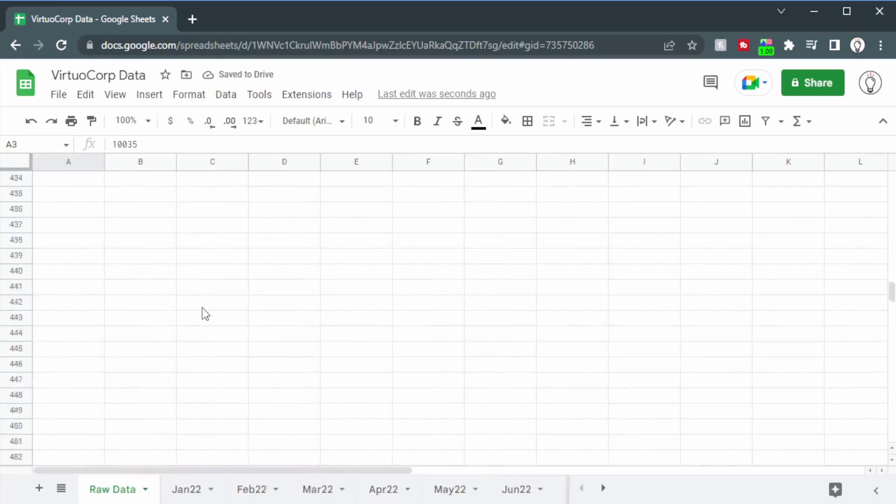
pyautogui.scroll(20, 203, 307)
pyautogui.scroll(-5, 203, 307)
pyautogui.click(138, 335)
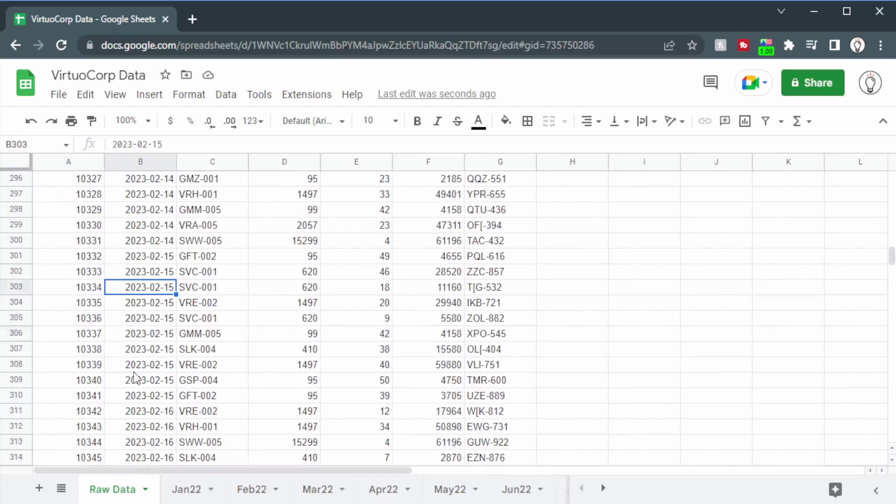
pyautogui.moveTo(154, 333); pyautogui.dragTo(154, 365)
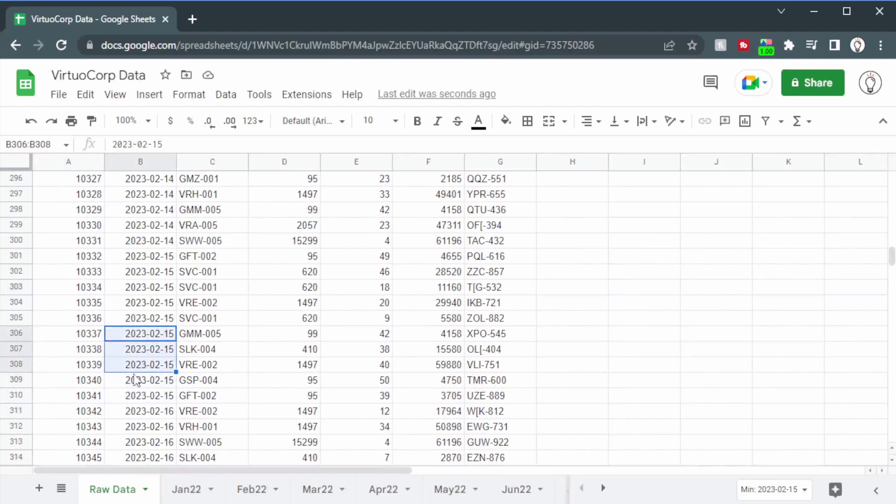
pyautogui.scroll(20, 200, 280)
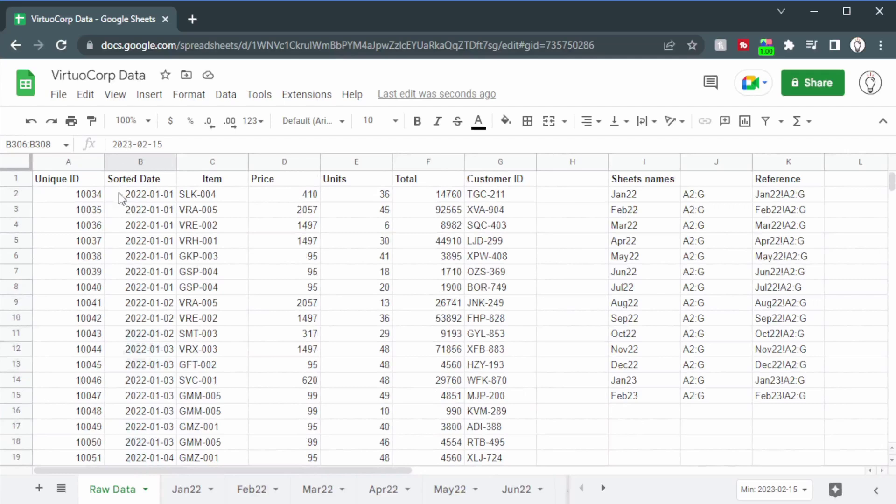
# Copy ;indirect(K3) and paste it repeatedly into A2's array as placeholders for the remaining months.
pyautogui.click(90, 196)
pyautogui.click(279, 144)
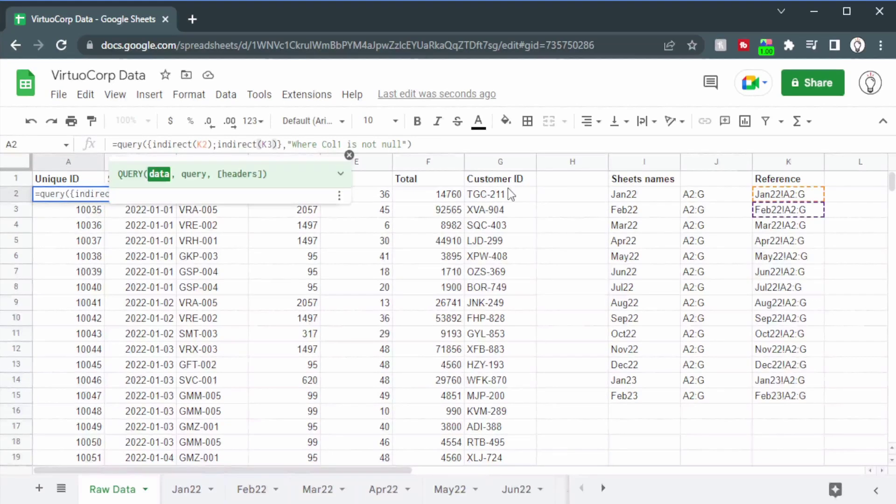
pyautogui.write(';')
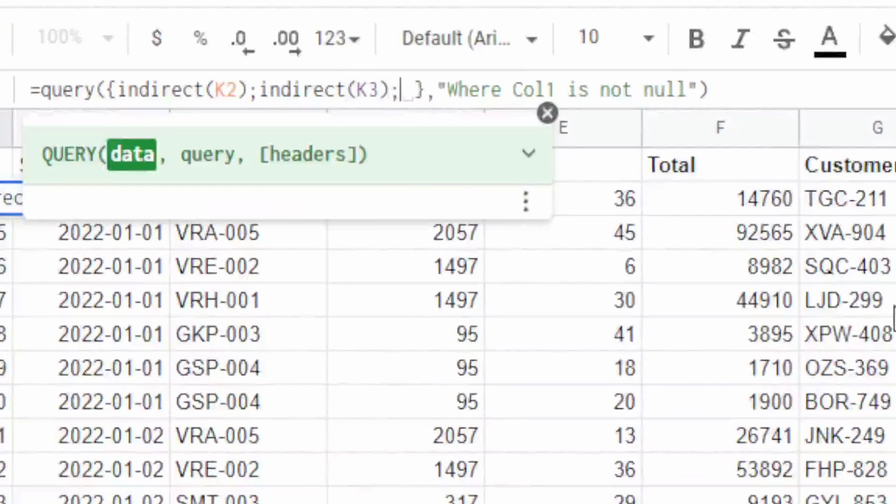
pyautogui.press('Delete')
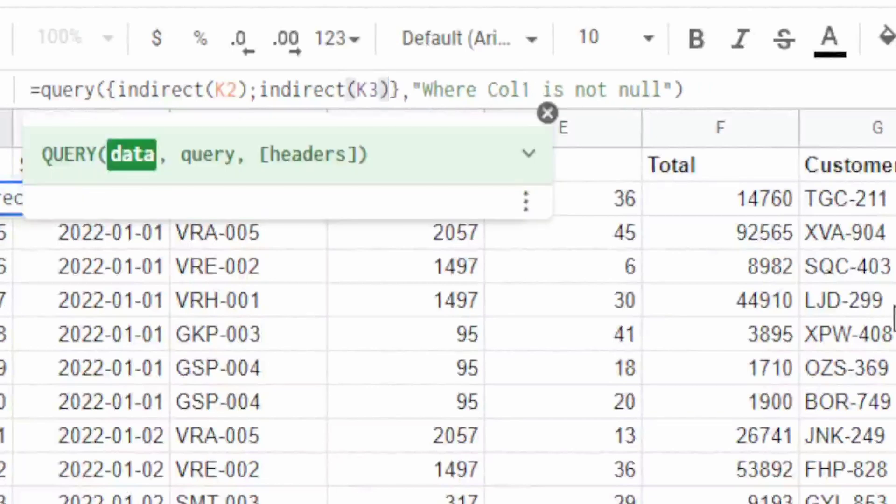
pyautogui.hotkey('shift', 'Left')
pyautogui.hotkey('shift', 'Left')
pyautogui.hotkey('shift', 'Left')
pyautogui.hotkey('shift', 'Left')
pyautogui.hotkey('shift', 'Left')
pyautogui.hotkey('shift', 'Left')
pyautogui.hotkey('shift', 'Left')
pyautogui.hotkey('shift', 'Left')
pyautogui.hotkey('shift', 'Left')
pyautogui.hotkey('shift', 'Left')
pyautogui.hotkey('shift', 'Left')
pyautogui.hotkey('shift', 'Left')
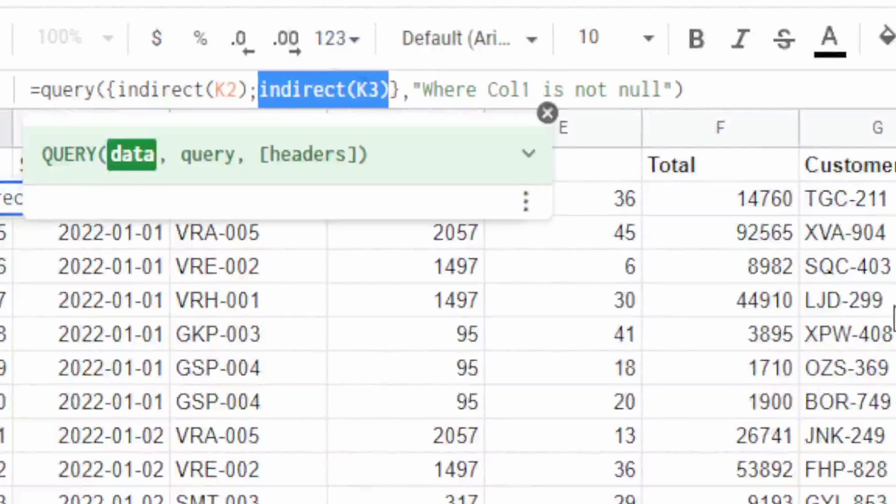
pyautogui.hotkey('shift', 'Left')
pyautogui.hotkey('ctrl', 'c')
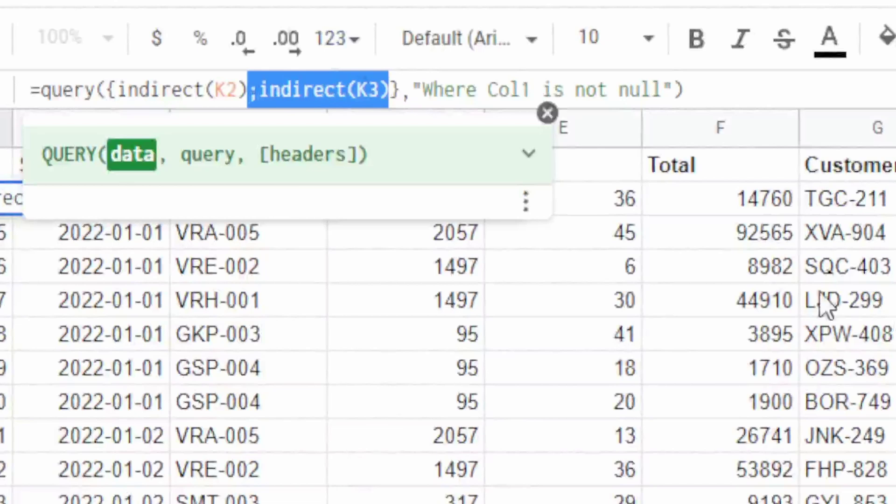
pyautogui.press('Right')
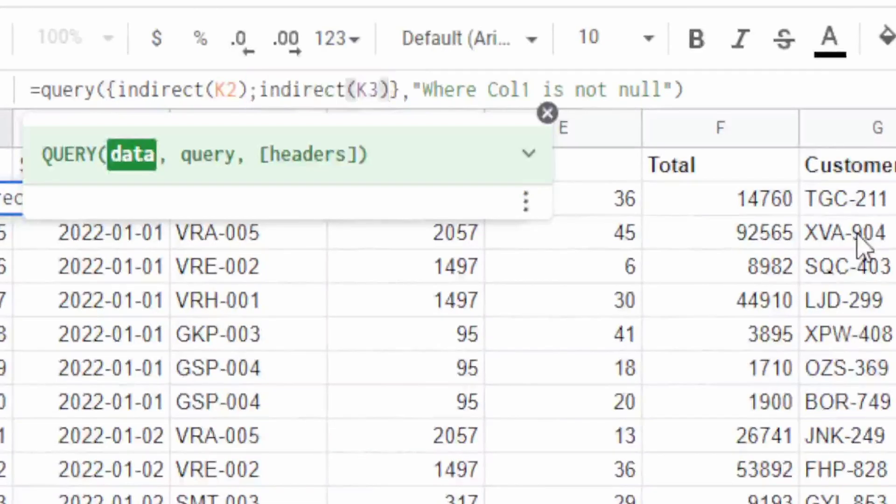
pyautogui.hotkey('ctrl', 'v')
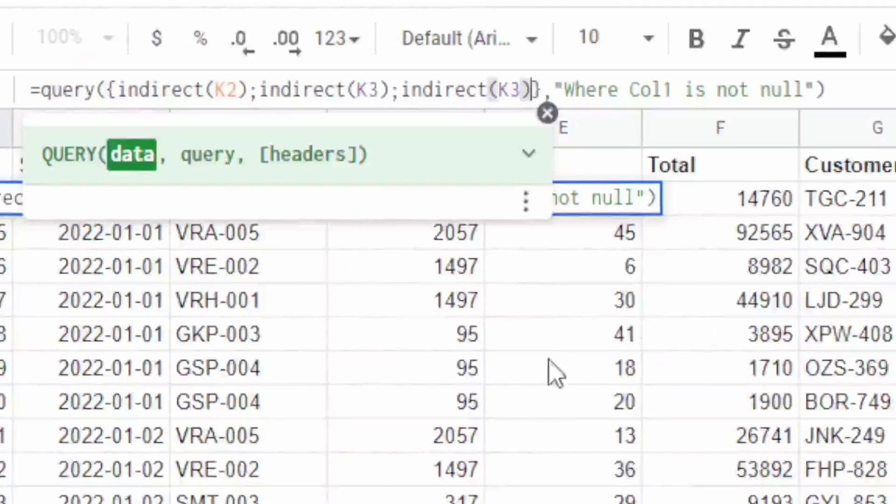
pyautogui.hotkey('ctrl', 'v')
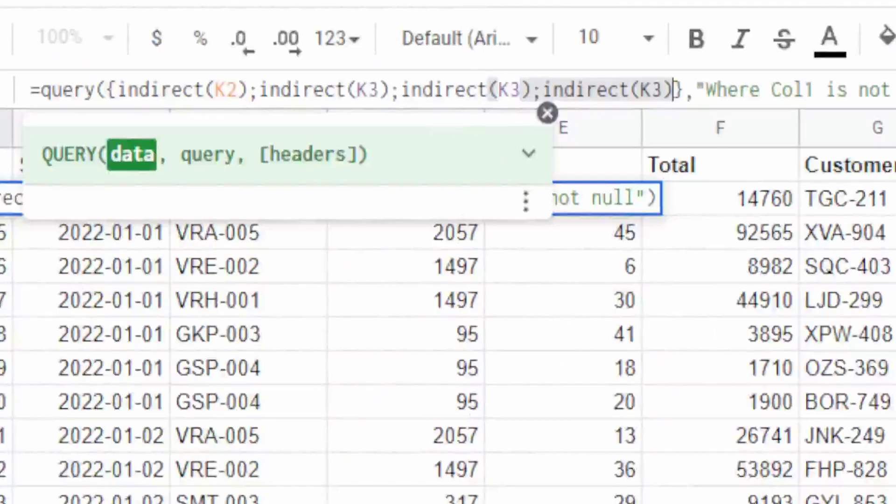
pyautogui.hotkey('ctrl', 'v')
pyautogui.hotkey('ctrl', 'v')
pyautogui.hotkey('ctrl', 'v')
pyautogui.hotkey('ctrl', 'v')
pyautogui.hotkey('ctrl', 'v')
pyautogui.hotkey('ctrl', 'v')
pyautogui.hotkey('ctrl', 'v')
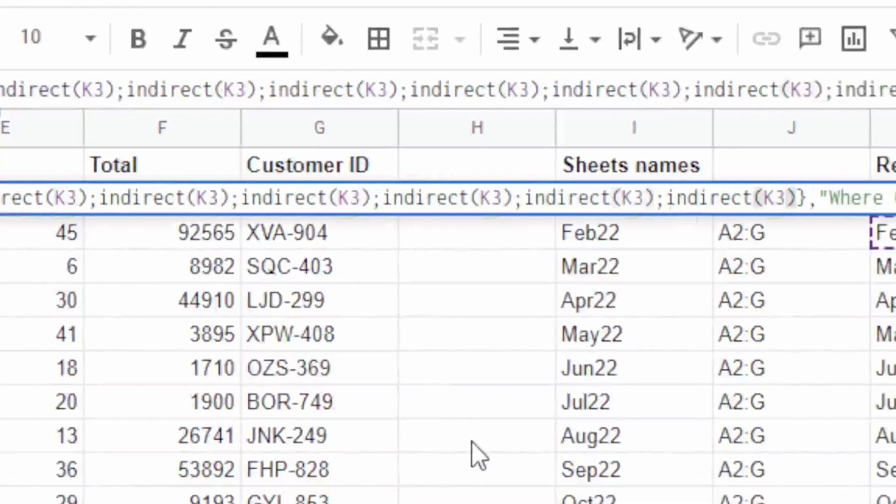
pyautogui.hotkey('ctrl', 'v')
pyautogui.hotkey('ctrl', 'v')
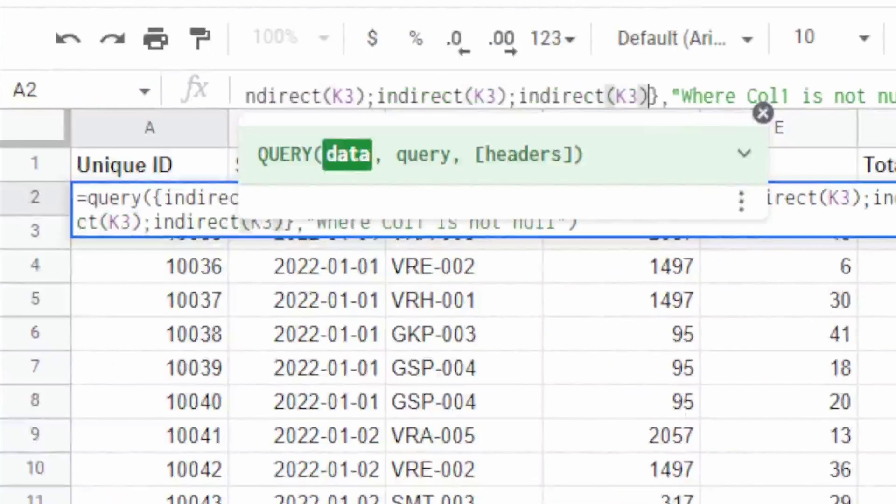
pyautogui.press('Return')
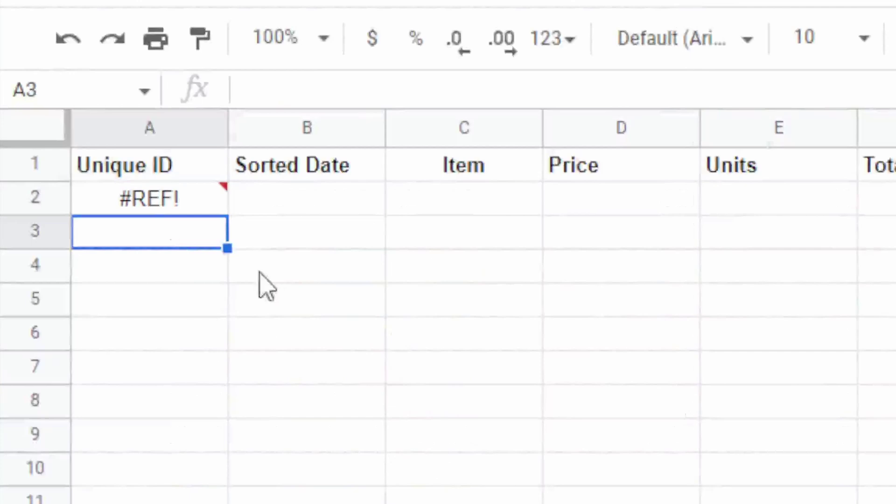
pyautogui.scroll(-20, 176, 201)
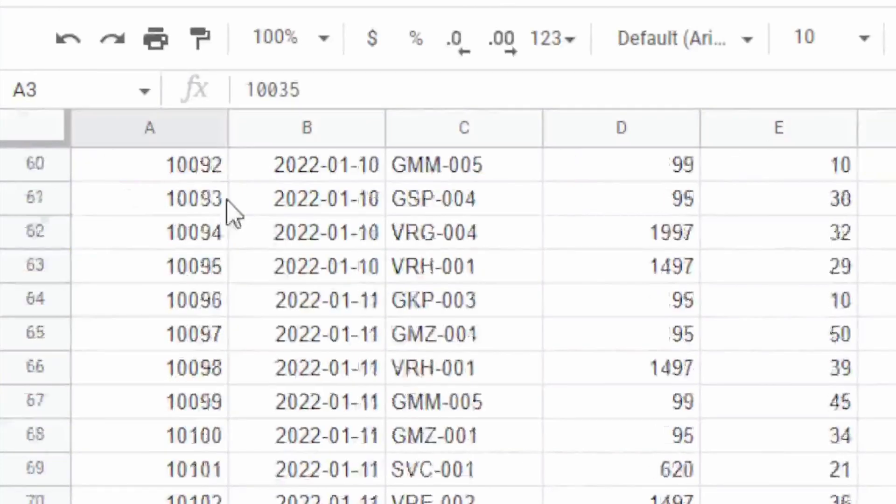
pyautogui.scroll(-20, 218, 278)
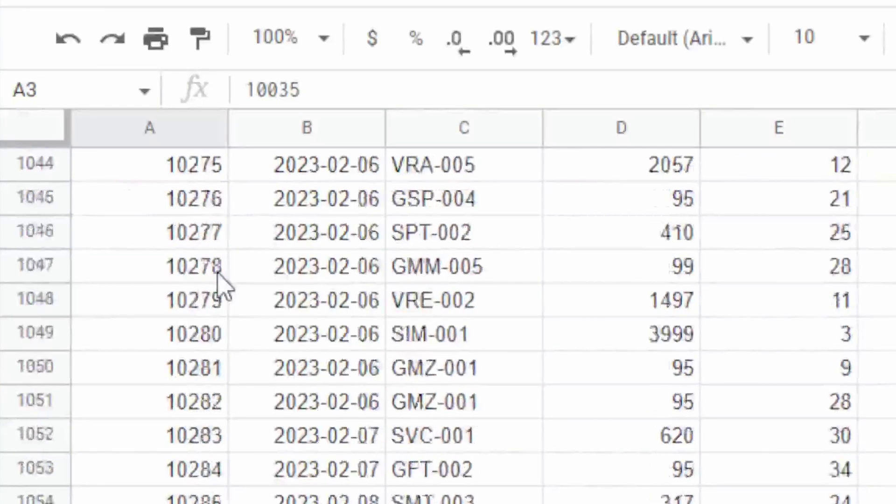
pyautogui.scroll(20, 217, 280)
pyautogui.scroll(20, 220, 297)
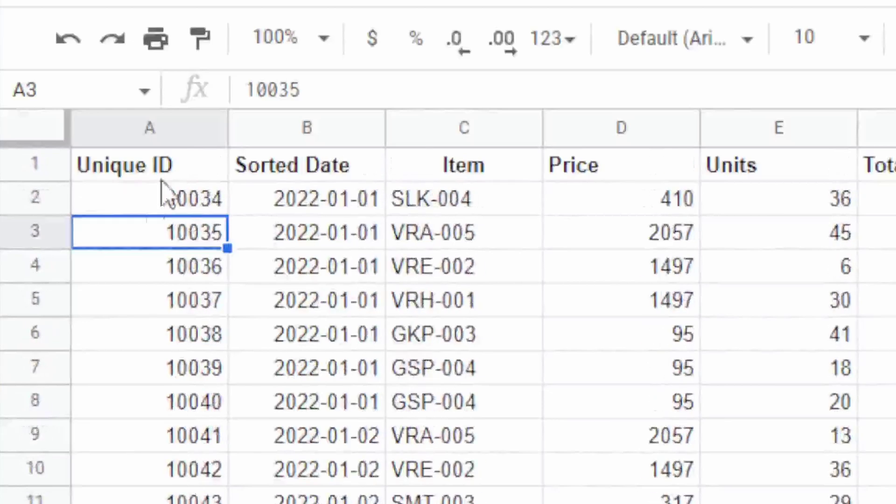
pyautogui.click(154, 205)
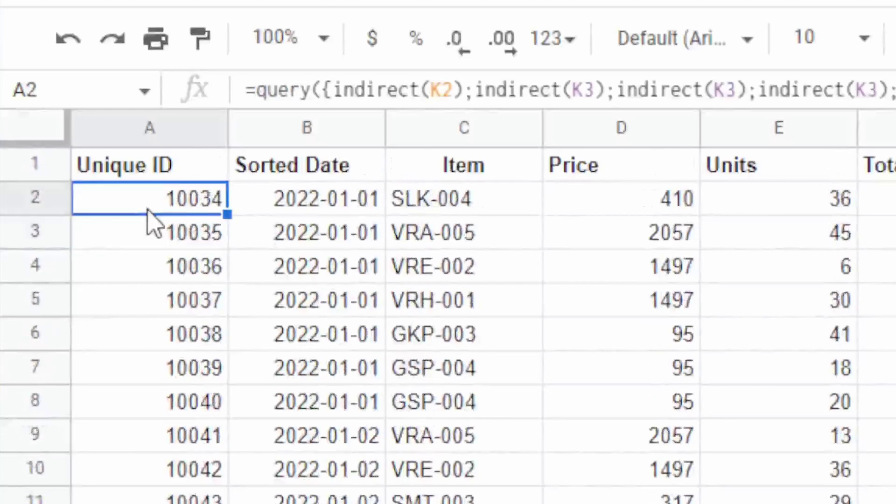
# Renumber the third through seventh indirect references in A2 to K4, K5, K6, K7 and K8.
pyautogui.doubleClick(191, 212)
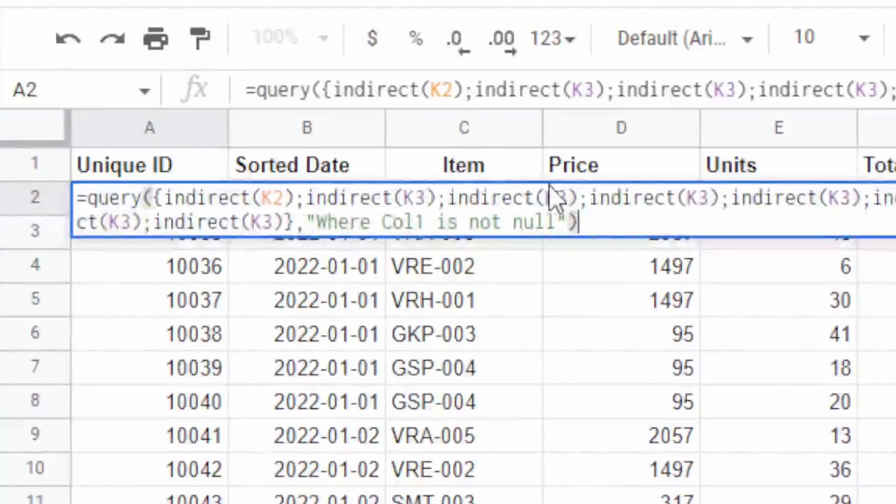
pyautogui.click(570, 205)
pyautogui.press('BackSpace')
pyautogui.write('4')
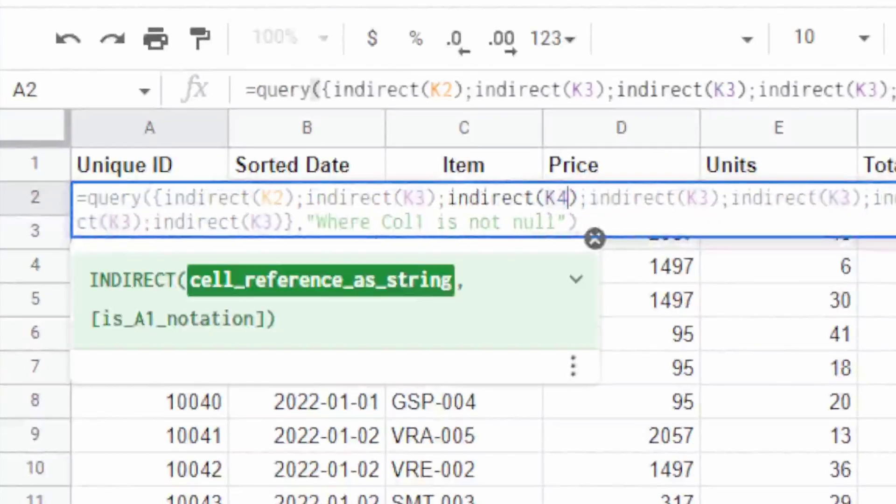
pyautogui.press('Right')
pyautogui.press('Right')
pyautogui.press('Right')
pyautogui.press('Right')
pyautogui.press('Right')
pyautogui.press('Right')
pyautogui.press('Right')
pyautogui.press('Right')
pyautogui.press('Right')
pyautogui.press('Right')
pyautogui.press('Right')
pyautogui.press('Right')
pyautogui.press('Right')
pyautogui.press('Right')
pyautogui.press('BackSpace')
pyautogui.write('5')
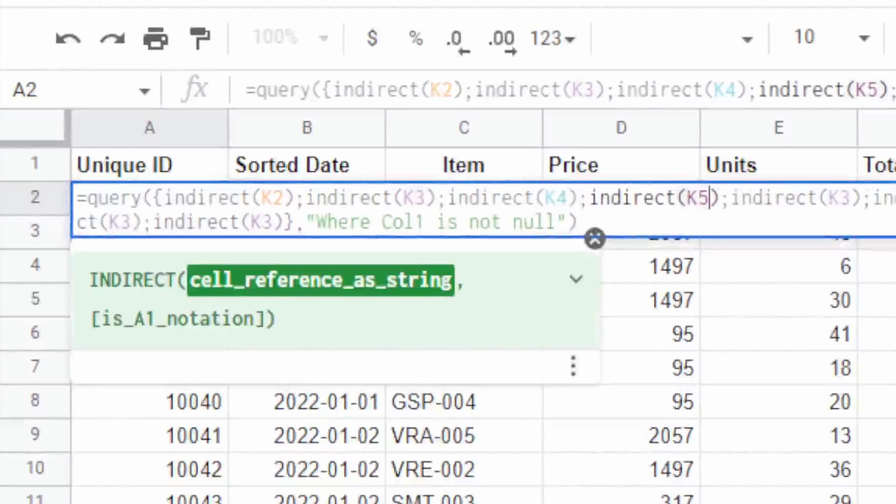
pyautogui.press('Right')
pyautogui.press('Right')
pyautogui.press('Right')
pyautogui.press('Right')
pyautogui.press('Right')
pyautogui.press('Right')
pyautogui.press('Right')
pyautogui.press('Right')
pyautogui.press('Right')
pyautogui.press('Right')
pyautogui.press('Right')
pyautogui.press('Right')
pyautogui.press('Right')
pyautogui.press('BackSpace')
pyautogui.write('6')
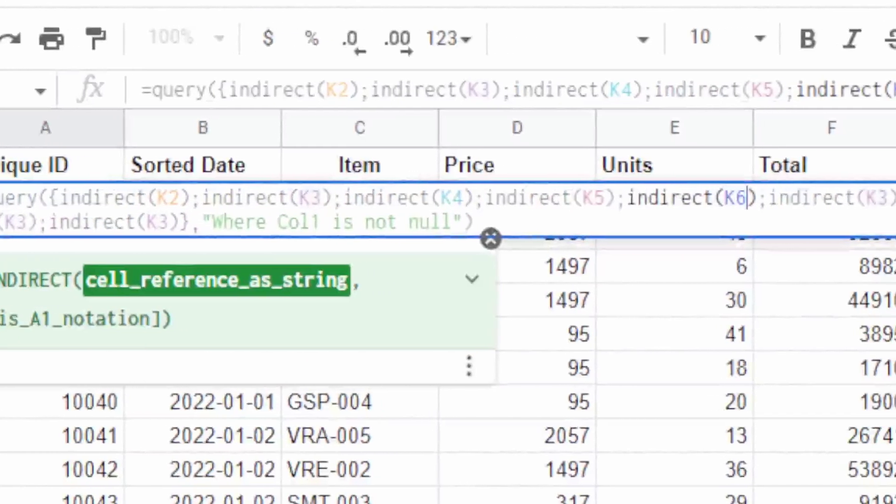
pyautogui.press('Right')
pyautogui.press('Right')
pyautogui.press('Right')
pyautogui.press('Right')
pyautogui.press('Right')
pyautogui.press('Right')
pyautogui.press('Right')
pyautogui.press('Right')
pyautogui.press('Right')
pyautogui.press('Right')
pyautogui.press('Right')
pyautogui.press('Right')
pyautogui.press('Right')
pyautogui.press('BackSpace')
pyautogui.write('7')
# Renumber the remaining references K9 through K15 and commit the formula.
pyautogui.press('Right')
pyautogui.press('Right')
pyautogui.press('Right')
pyautogui.press('Right')
pyautogui.press('Right')
pyautogui.press('Right')
pyautogui.press('Right')
pyautogui.press('Right')
pyautogui.press('Right')
pyautogui.press('Right')
pyautogui.press('Right')
pyautogui.press('Right')
pyautogui.press('Right')
pyautogui.press('BackSpace')
pyautogui.write('7')
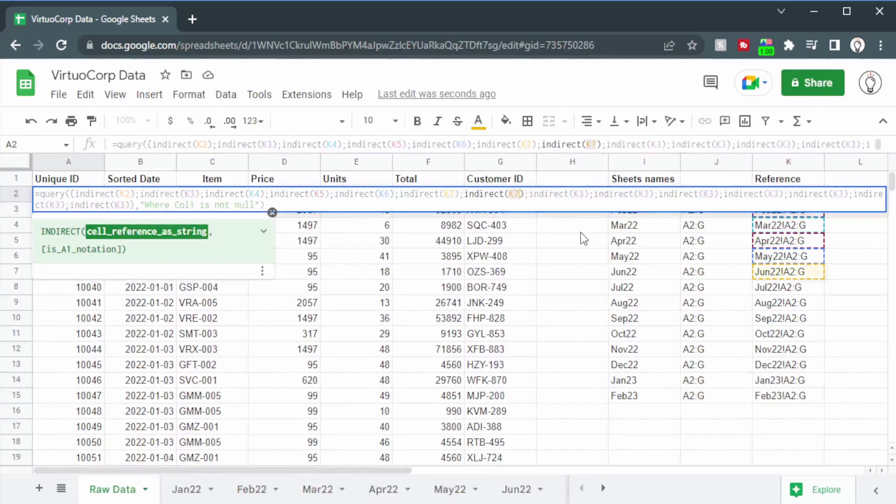
pyautogui.press('BackSpace')
pyautogui.write('8')
pyautogui.press('Right')
pyautogui.press('Right')
pyautogui.press('Right')
pyautogui.press('Right')
pyautogui.press('Right')
pyautogui.press('Right')
pyautogui.press('Right')
pyautogui.press('Right')
pyautogui.press('Right')
pyautogui.press('Right')
pyautogui.press('Right')
pyautogui.press('Right')
pyautogui.press('Right')
pyautogui.press('BackSpace')
pyautogui.write('9')
pyautogui.press('Right')
pyautogui.press('Right')
pyautogui.press('Right')
pyautogui.press('Right')
pyautogui.press('Right')
pyautogui.press('Right')
pyautogui.press('Right')
pyautogui.press('Right')
pyautogui.press('Right')
pyautogui.press('Right')
pyautogui.press('Right')
pyautogui.press('Right')
pyautogui.press('Right')
pyautogui.press('BackSpace')
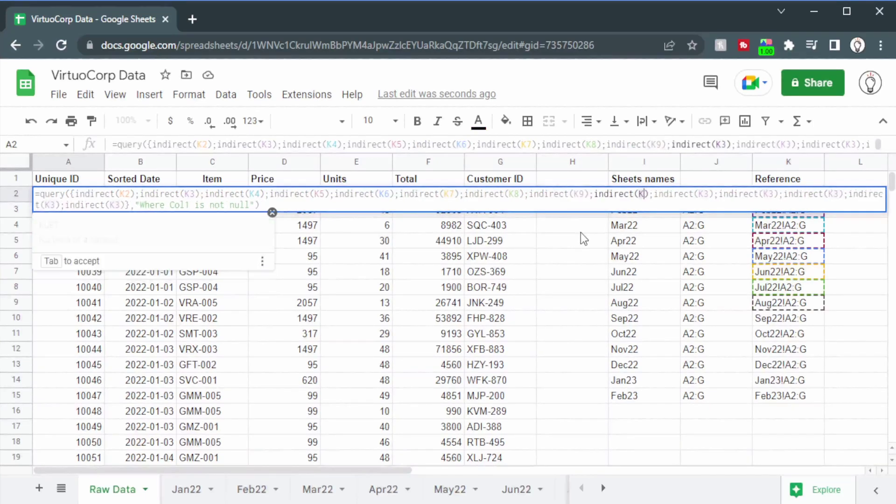
pyautogui.write('10')
pyautogui.press('Right')
pyautogui.press('Right')
pyautogui.press('Right')
pyautogui.press('Right')
pyautogui.press('Right')
pyautogui.press('Right')
pyautogui.press('Right')
pyautogui.press('Right')
pyautogui.press('Right')
pyautogui.press('Right')
pyautogui.press('Right')
pyautogui.press('Right')
pyautogui.press('Right')
pyautogui.press('BackSpace')
pyautogui.write('11')
pyautogui.press('Right')
pyautogui.press('Right')
pyautogui.press('Right')
pyautogui.press('Right')
pyautogui.press('Right')
pyautogui.press('Right')
pyautogui.press('Right')
pyautogui.press('Right')
pyautogui.press('Right')
pyautogui.press('Right')
pyautogui.press('Right')
pyautogui.press('Right')
pyautogui.press('Right')
pyautogui.press('BackSpace')
pyautogui.write('12')
pyautogui.press('Right')
pyautogui.press('Right')
pyautogui.press('Right')
pyautogui.press('Right')
pyautogui.press('Right')
pyautogui.press('Right')
pyautogui.press('Right')
pyautogui.press('Right')
pyautogui.press('Right')
pyautogui.press('Right')
pyautogui.press('Right')
pyautogui.press('Right')
pyautogui.press('Right')
pyautogui.press('BackSpace')
pyautogui.write('1003')
pyautogui.press('Right')
pyautogui.press('Right')
pyautogui.press('Right')
pyautogui.press('Right')
pyautogui.press('Right')
pyautogui.press('Right')
pyautogui.press('Right')
pyautogui.press('Right')
pyautogui.press('Right')
pyautogui.press('Right')
pyautogui.press('Right')
pyautogui.press('Right')
pyautogui.press('Right')
pyautogui.press('BackSpace')
pyautogui.write('14')
pyautogui.press('Right')
pyautogui.press('Right')
pyautogui.press('Right')
pyautogui.press('Right')
pyautogui.press('Right')
pyautogui.press('Right')
pyautogui.press('Right')
pyautogui.press('Right')
pyautogui.press('Right')
pyautogui.press('Right')
pyautogui.press('Right')
pyautogui.press('Right')
pyautogui.press('Right')
pyautogui.press('BackSpace')
pyautogui.write('15')
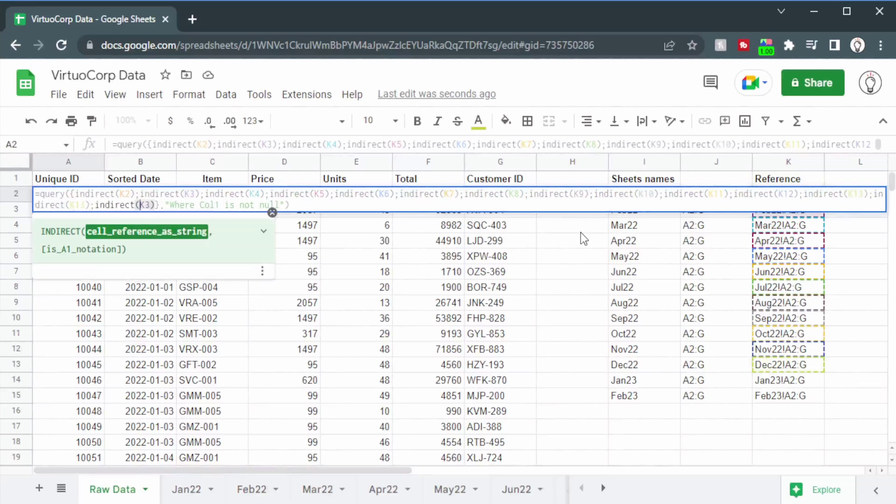
pyautogui.press('Return')
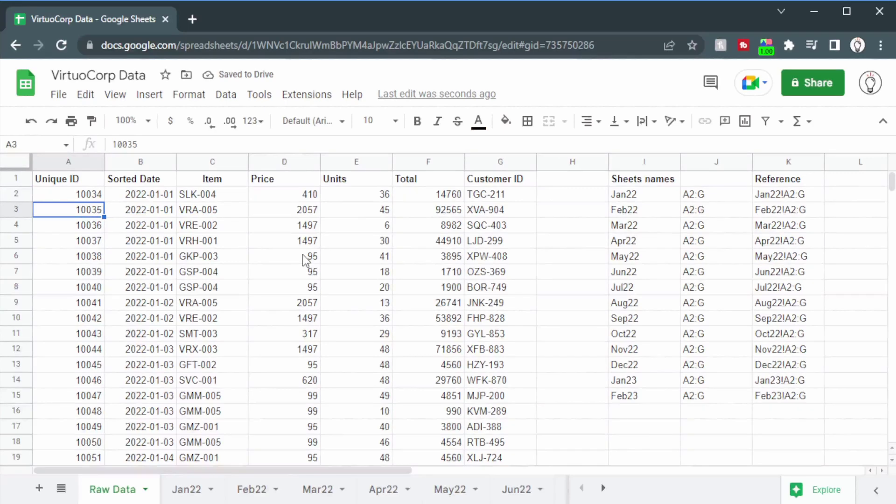
pyautogui.scroll(-20, 170, 308)
pyautogui.scroll(-20, 170, 307)
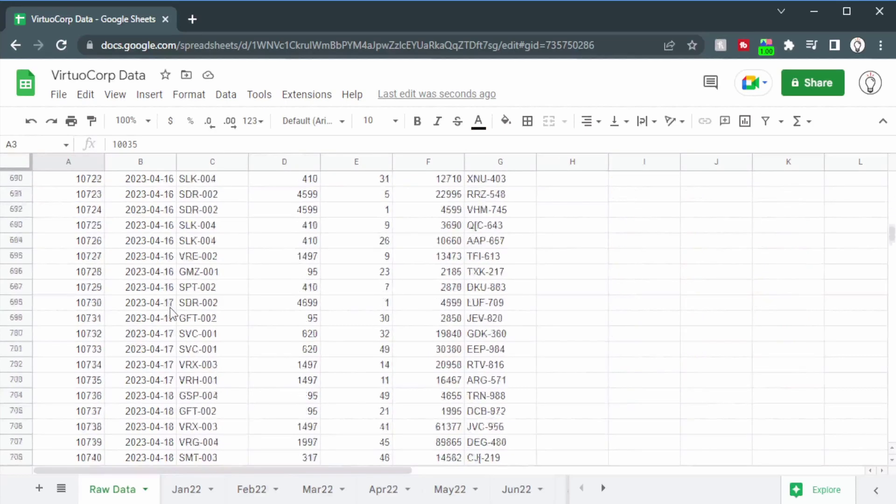
pyautogui.scroll(-20, 175, 319)
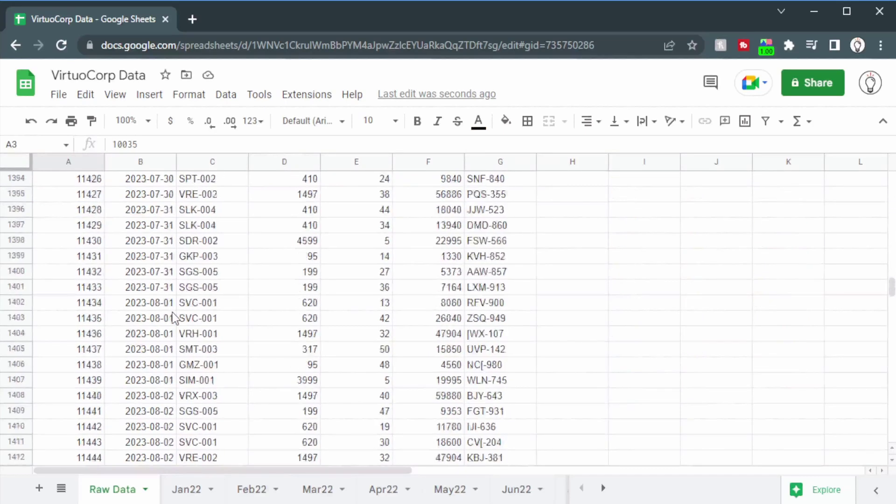
pyautogui.scroll(-20, 179, 334)
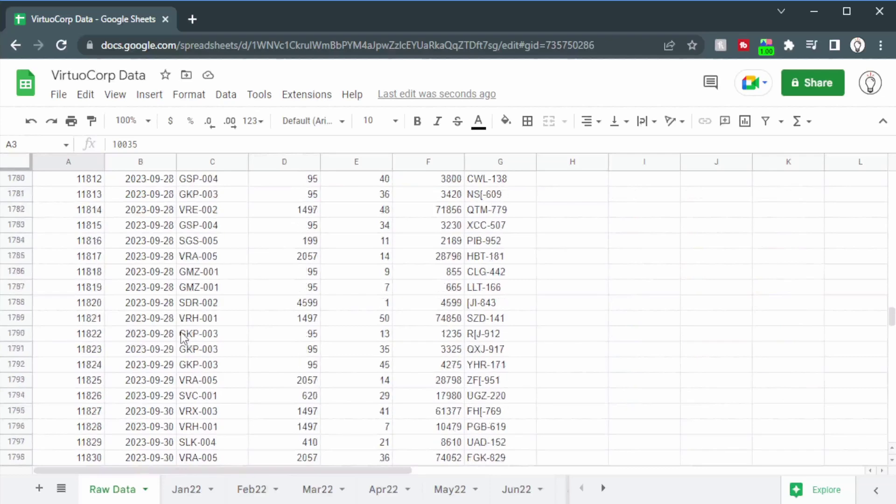
pyautogui.scroll(-20, 178, 338)
pyautogui.scroll(20, 186, 337)
pyautogui.scroll(-20, 194, 337)
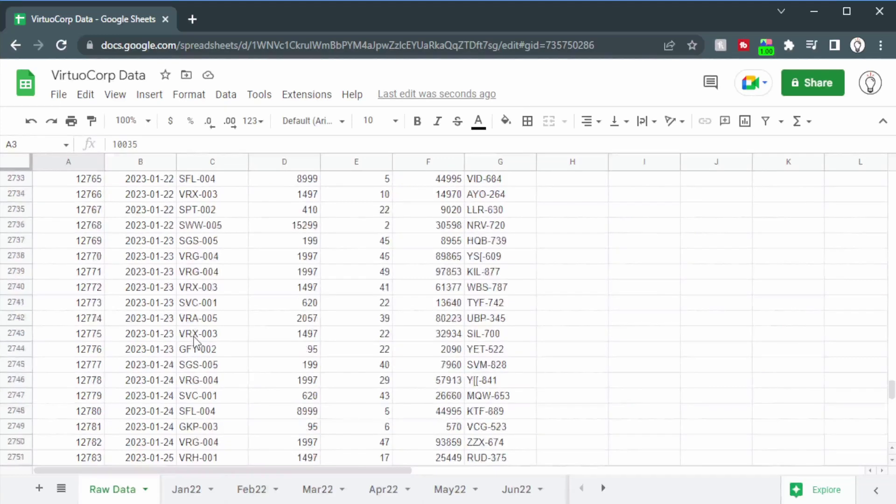
pyautogui.click(75, 211)
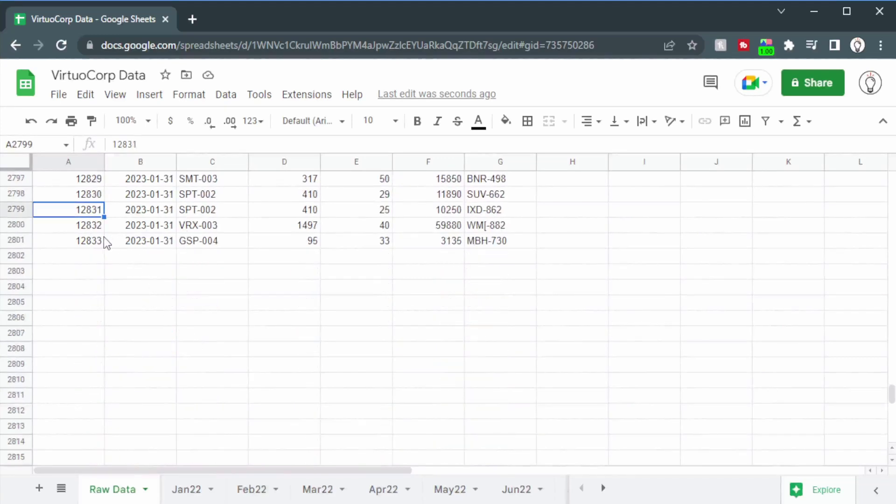
pyautogui.scroll(8, 104, 237)
pyautogui.click(93, 246)
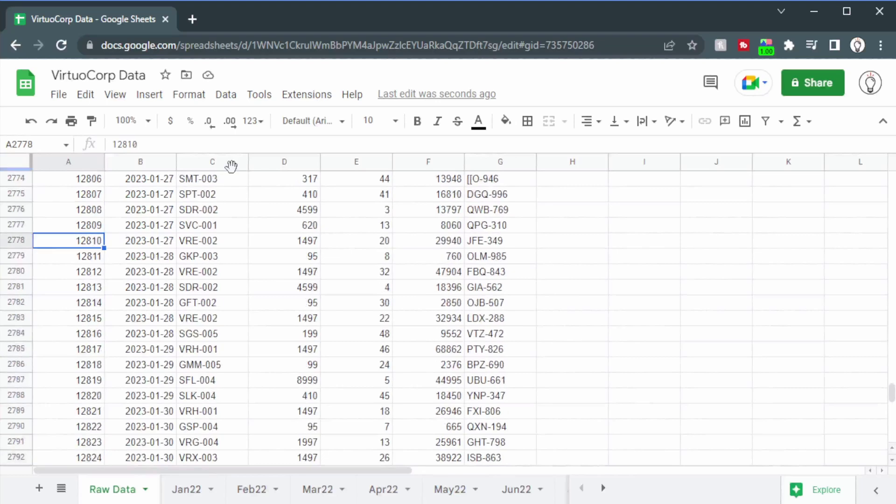
pyautogui.hotkey('ctrl', 'Home')
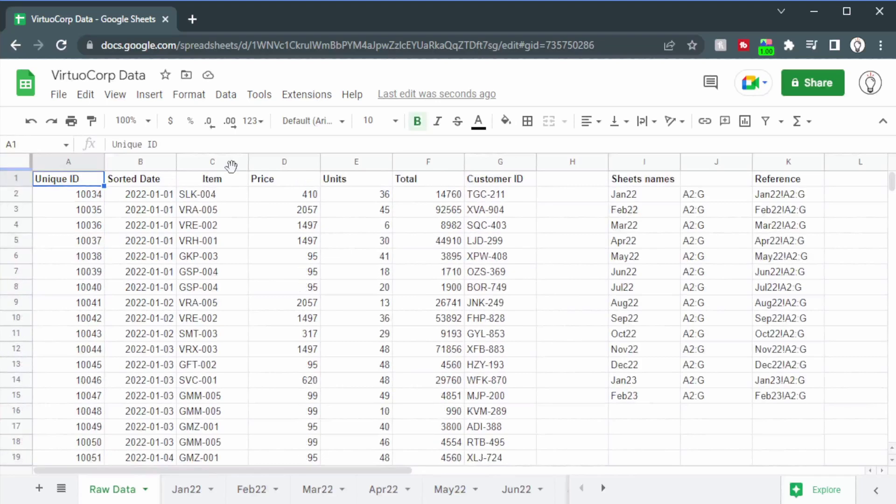
# Append one more indirect reference to A2's formula, change it to K15, and commit.
pyautogui.press('Down')
pyautogui.write('=query({indirect(K2);indirect(K3);indirect(K4);indirect(K5);indirect(K6);indirect(K7);indirect(K8);indirect(K9);indirect(K10);indirect(K11);indirect(K12);indirect(K13);indirect(K14)},"Where Col1 is not null")')
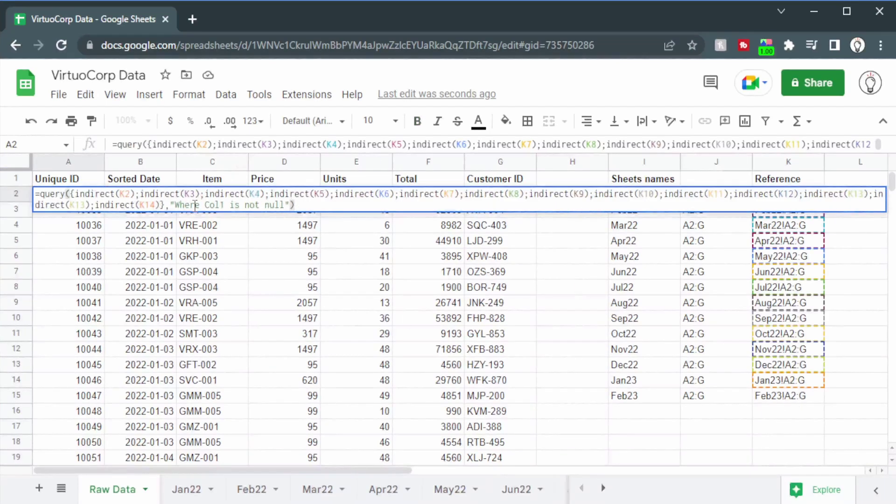
pyautogui.click(160, 205)
pyautogui.write(';indirect(K3)')
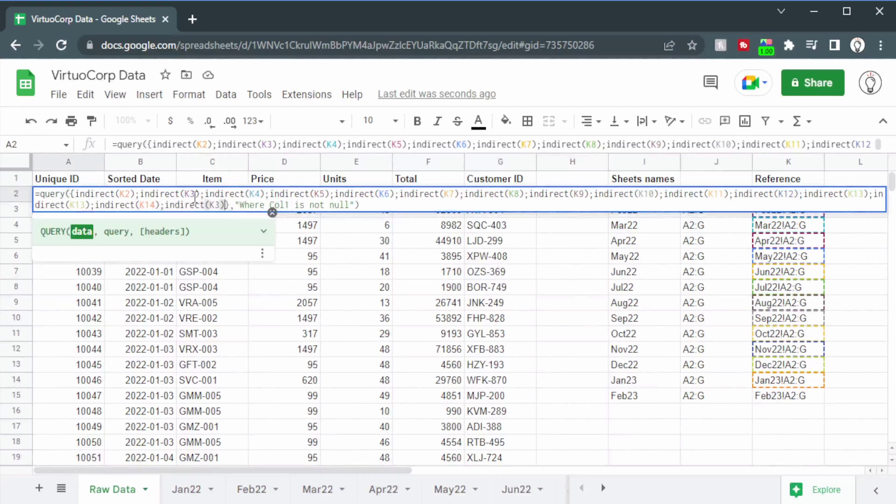
pyautogui.click(217, 195)
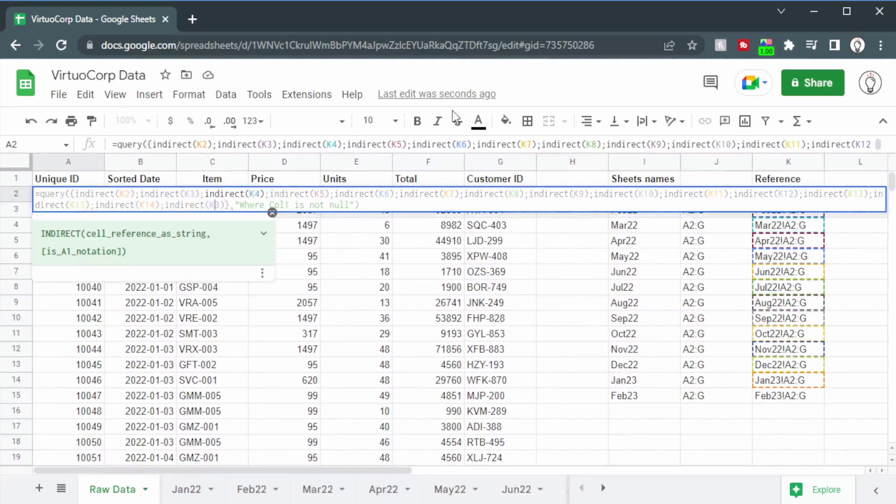
pyautogui.press('BackSpace')
pyautogui.write('15')
pyautogui.press('Return')
pyautogui.click(86, 200)
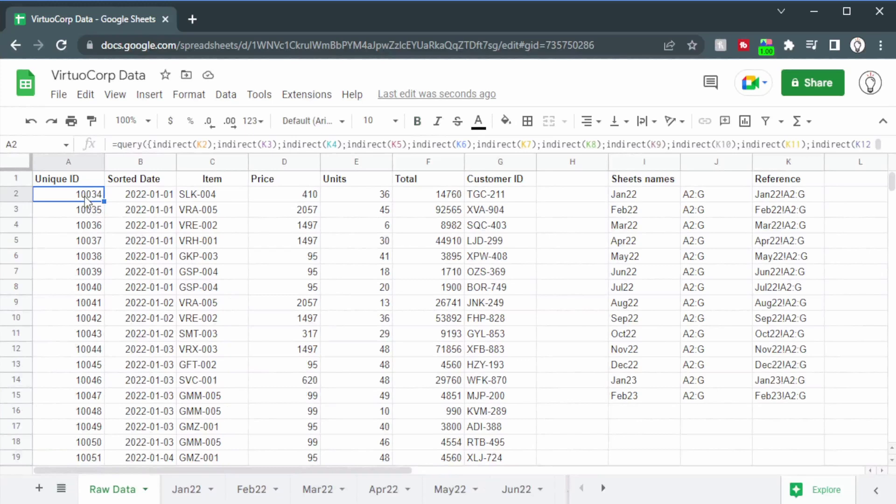
# Check the stack's last rows end at row 2937 with dates up to 2023-02-21.
pyautogui.hotkey('ctrl', 'Down')
pyautogui.moveTo(146, 401); pyautogui.dragTo(163, 456)
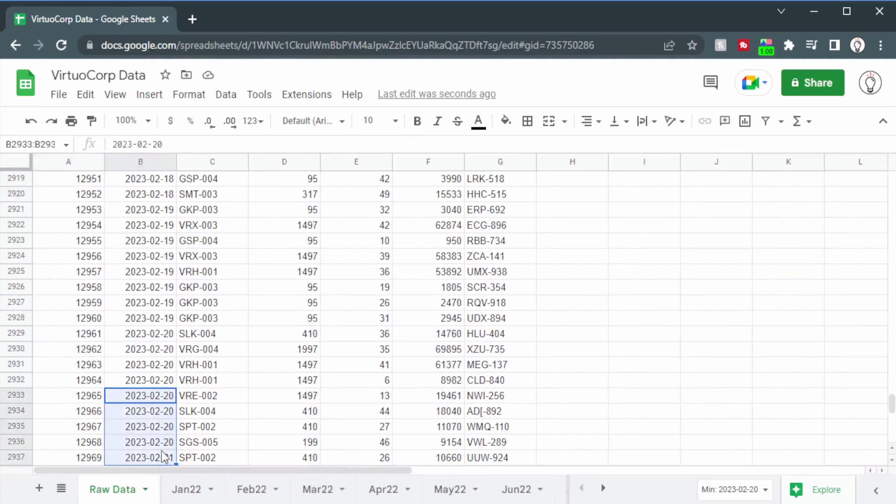
pyautogui.scroll(-2, 169, 395)
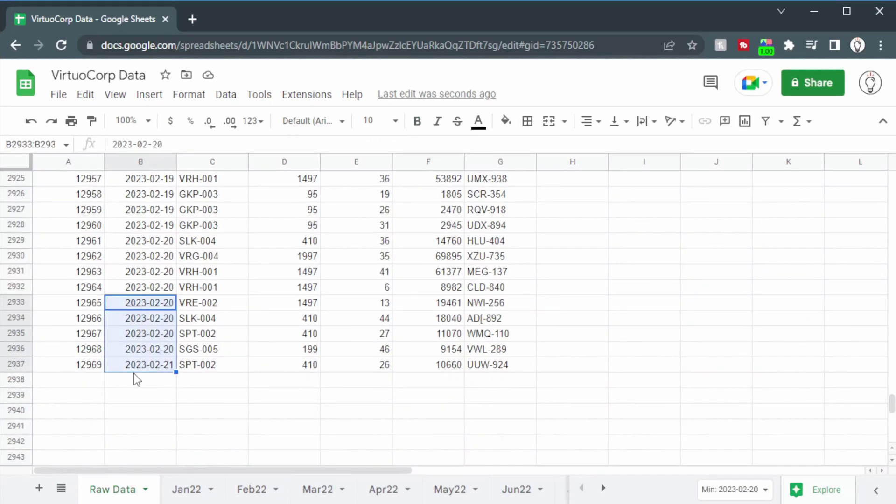
pyautogui.hotkey('ctrl', 'Home')
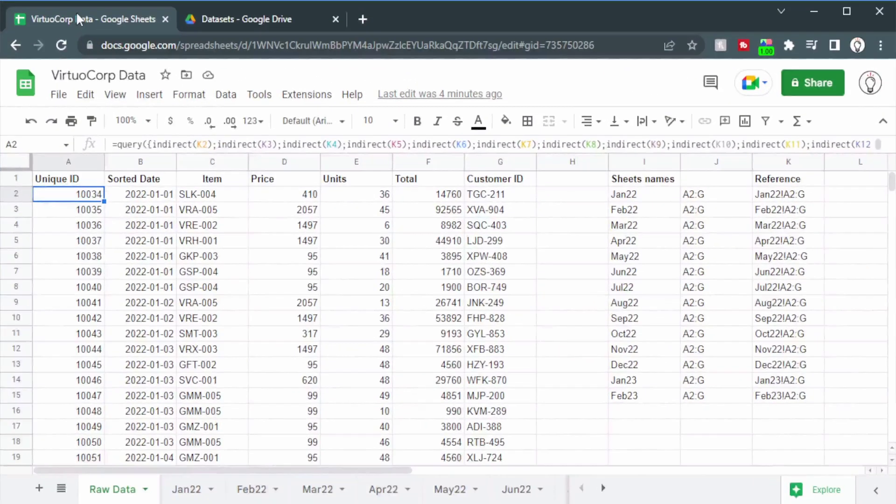
# Close the VirtuoCorp Data spreadsheet and review the Datasets folder's monthly files Jan22 to Feb23.
pyautogui.middleClick(240, 55)
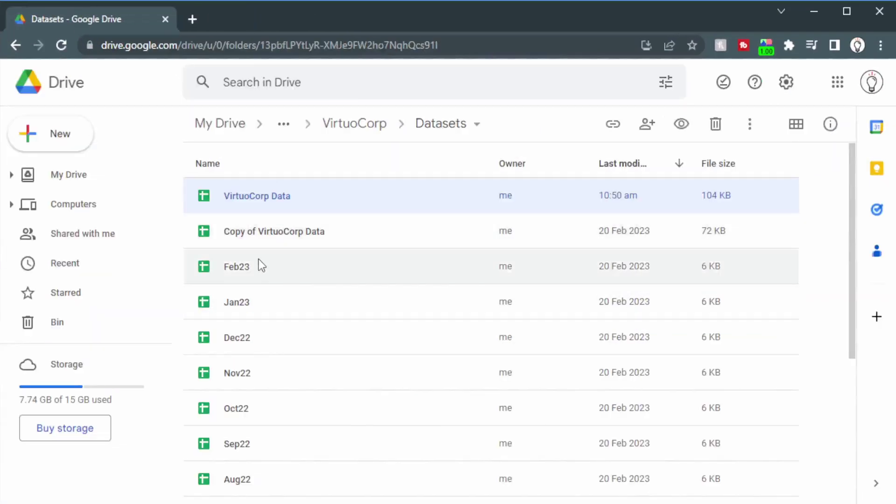
pyautogui.scroll(-4, 255, 287)
pyautogui.scroll(4, 308, 259)
pyautogui.scroll(-5, 327, 298)
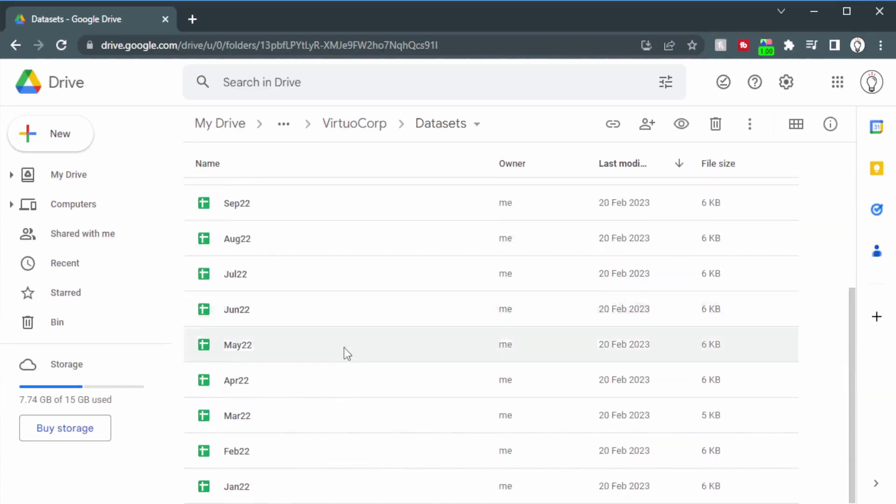
pyautogui.scroll(5, 348, 357)
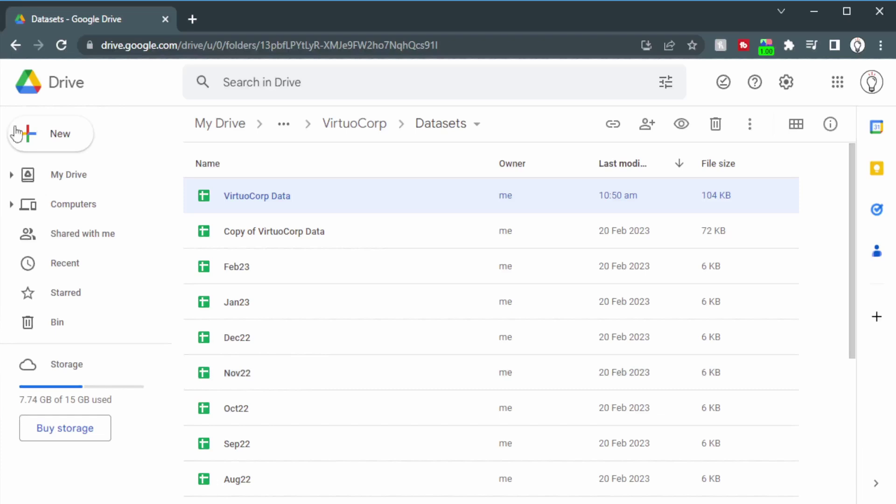
pyautogui.click(16, 134)
# Create a blank spreadsheet in Datasets, check the Jan23 file's name, then close Jan23.
pyautogui.click(89, 254)
pyautogui.click(98, 24)
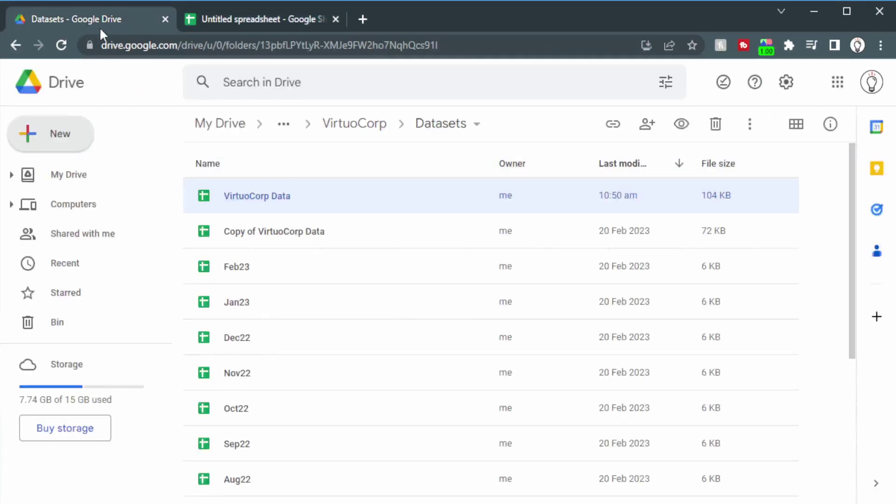
pyautogui.doubleClick(304, 301)
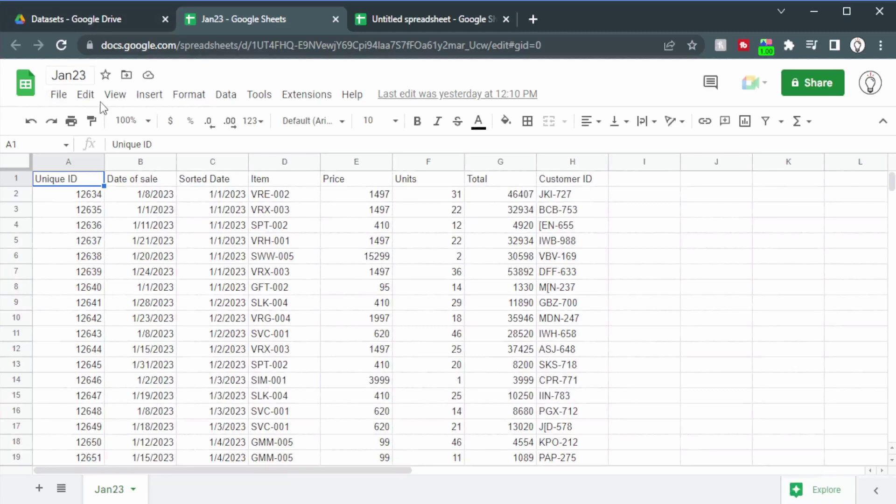
pyautogui.click(69, 75)
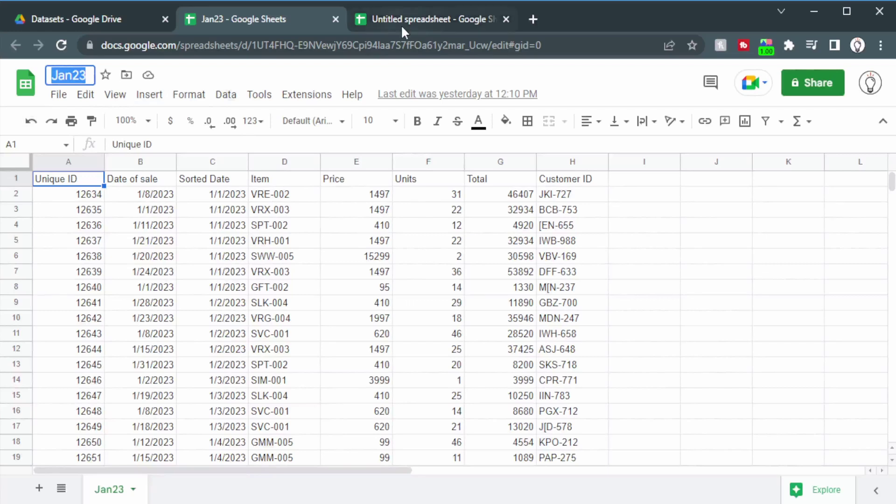
pyautogui.click(440, 19)
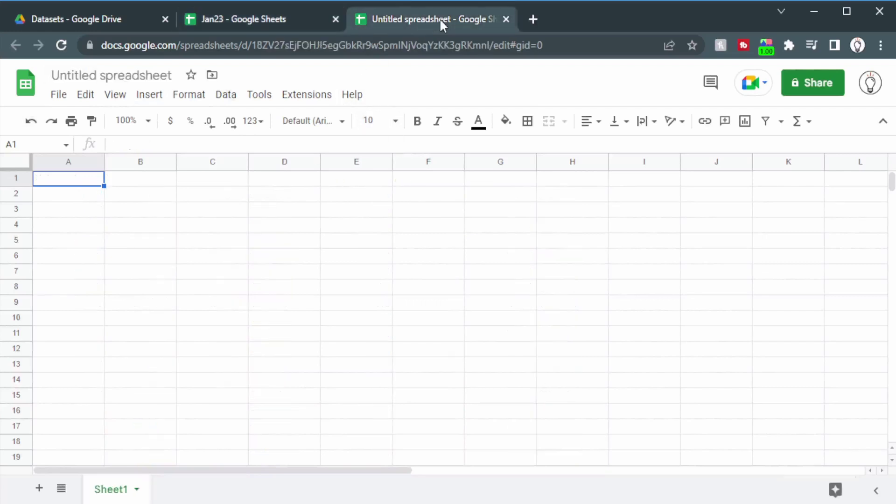
pyautogui.click(644, 179)
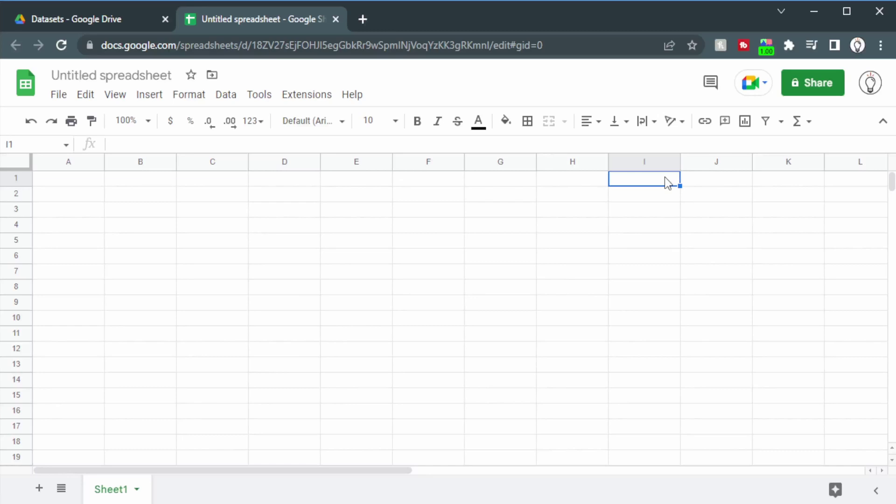
# Enter Jan and Feb in I2:I3 with year 22 beside each in column J.
pyautogui.press('Return')
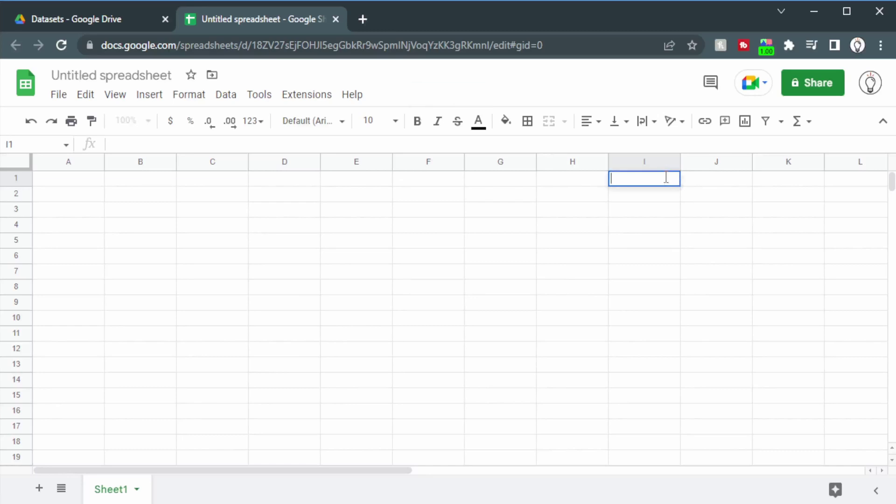
pyautogui.press('Return')
pyautogui.write('Jan')
pyautogui.press('Tab')
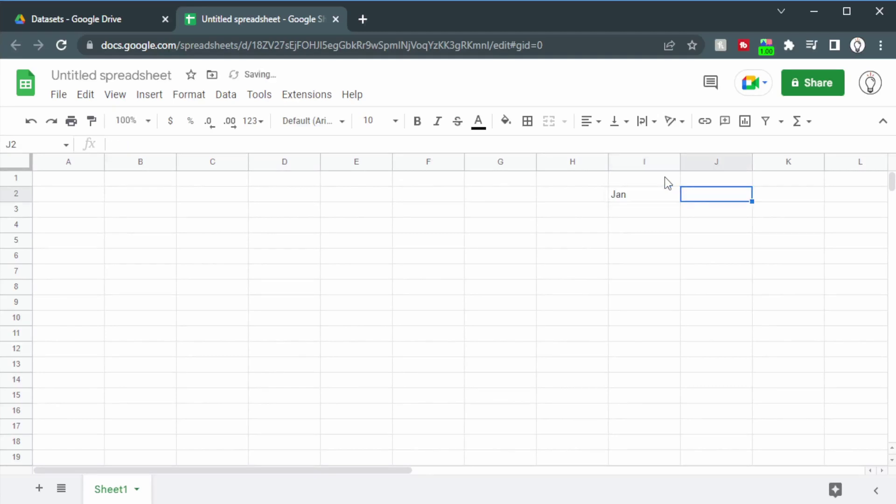
pyautogui.write('22')
pyautogui.press('Return')
pyautogui.write('J')
pyautogui.press('BackSpace')
pyautogui.press('BackSpace')
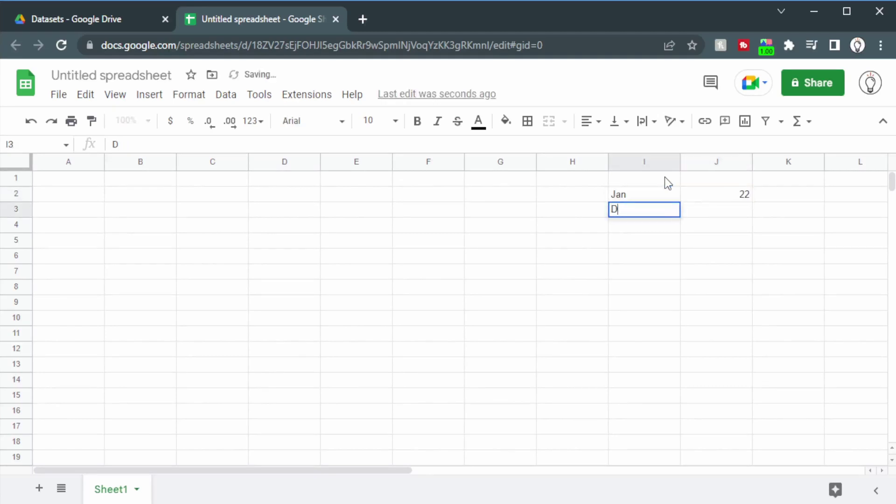
pyautogui.write('Feb')
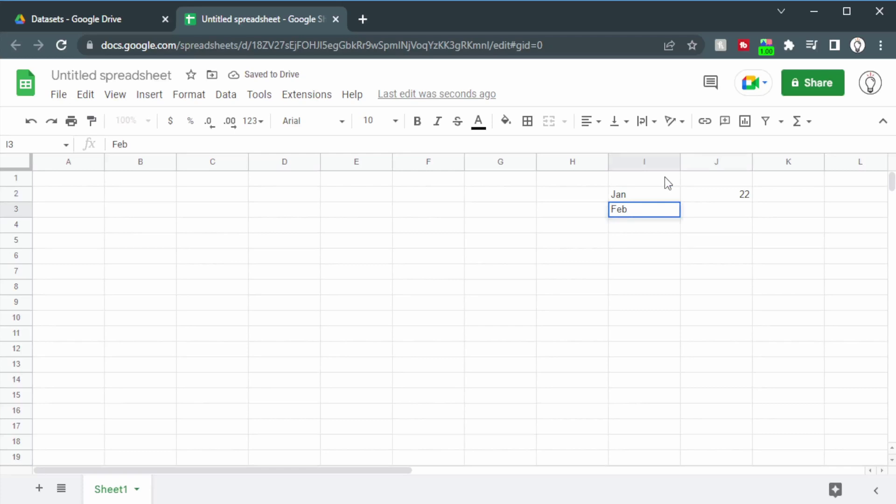
pyautogui.press('Tab')
pyautogui.write('22')
pyautogui.press('Return')
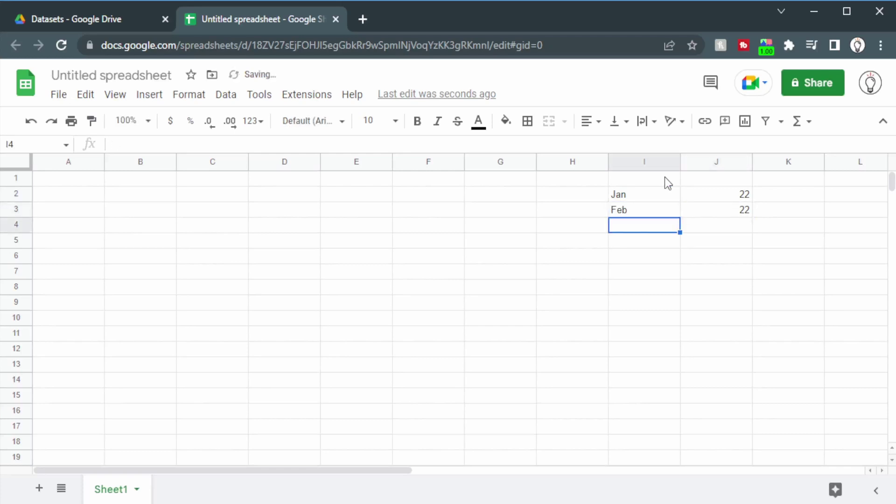
# Fill the months down through Jan and years 22, then add Feb in I15 with 23 in J14:J15.
pyautogui.press('Up')
pyautogui.press('Up')
pyautogui.hotkey('shift', 'Down')
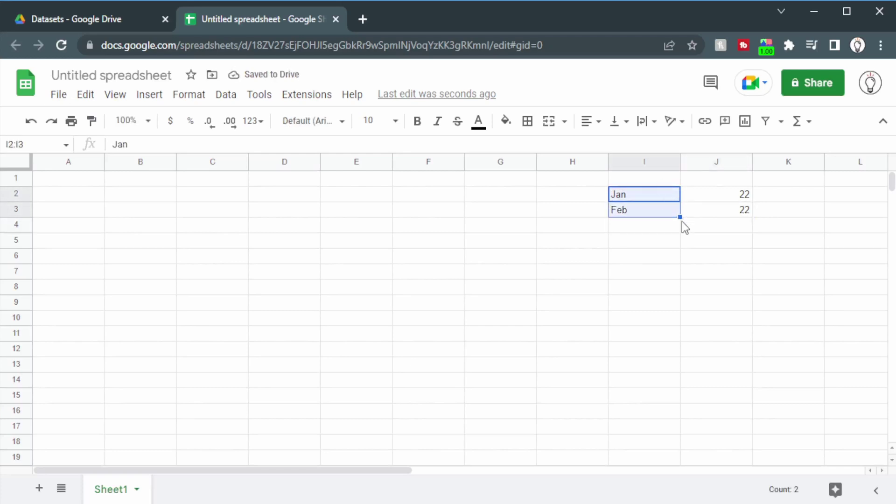
pyautogui.moveTo(680, 216); pyautogui.dragTo(685, 385)
pyautogui.moveTo(736, 191); pyautogui.dragTo(750, 369)
pyautogui.click(645, 395)
pyautogui.write('Feb')
pyautogui.press('Tab')
pyautogui.write('23')
pyautogui.press('Up')
pyautogui.write('23')
pyautogui.press('Tab')
pyautogui.hotkey('ctrl', 'Up')
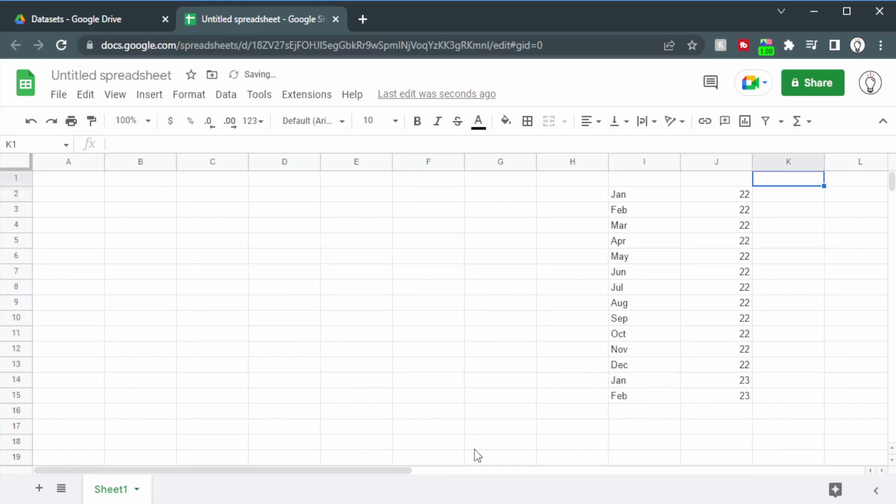
pyautogui.press('Down')
# Fill K2:K15 with =JOIN("",I2:J2) names Jan22–Feb23 and convert them to plain values.
pyautogui.write('=join(",",I2:I15)')
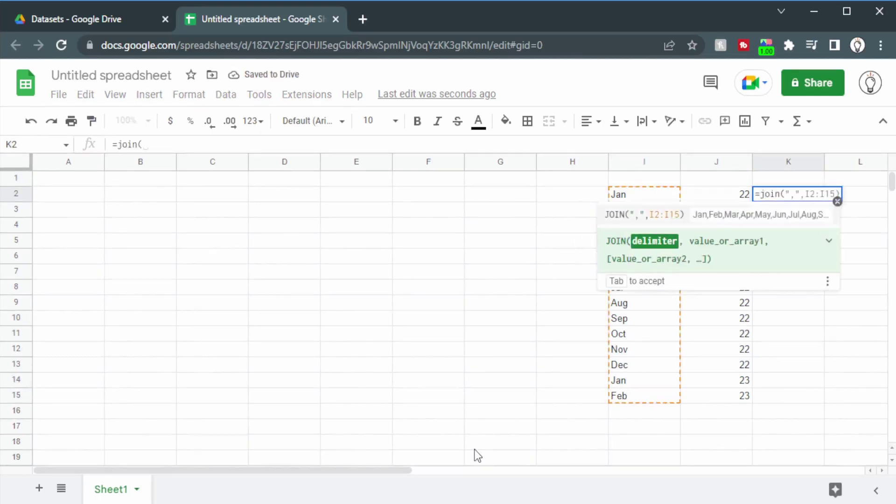
pyautogui.press('BackSpace')
pyautogui.press('BackSpace')
pyautogui.press('BackSpace')
pyautogui.press('BackSpace')
pyautogui.press('BackSpace')
pyautogui.press('BackSpace')
pyautogui.press('BackSpace')
pyautogui.press('BackSpace')
pyautogui.press('BackSpace')
pyautogui.press('BackSpace')
pyautogui.write('",I2:J2)')
pyautogui.press('Return')
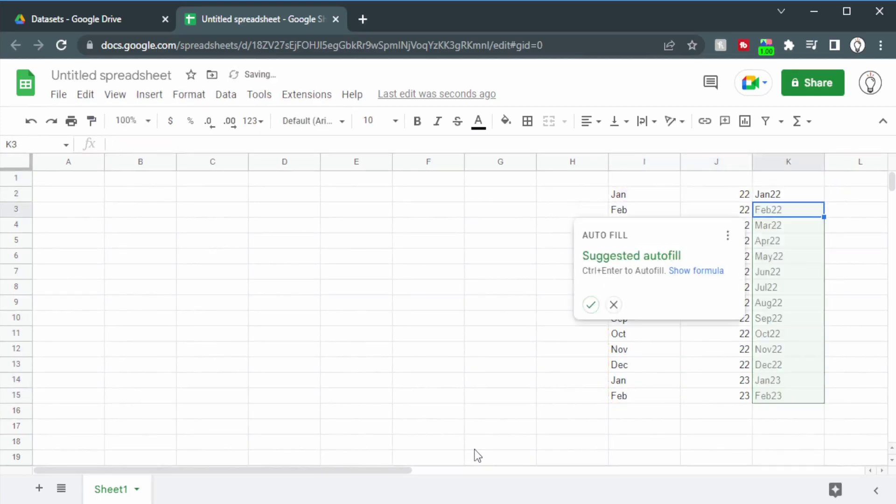
pyautogui.hotkey('ctrl', 'Return')
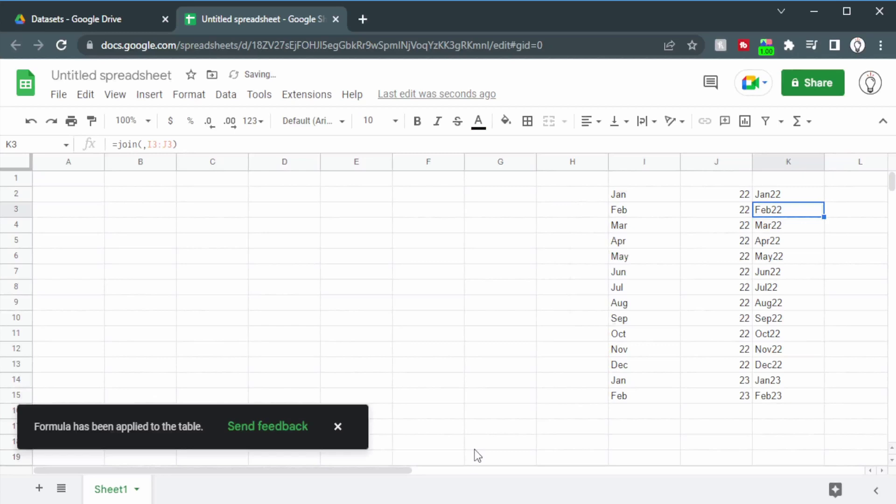
pyautogui.press('Up')
pyautogui.hotkey('ctrl', 'shift', 'Down')
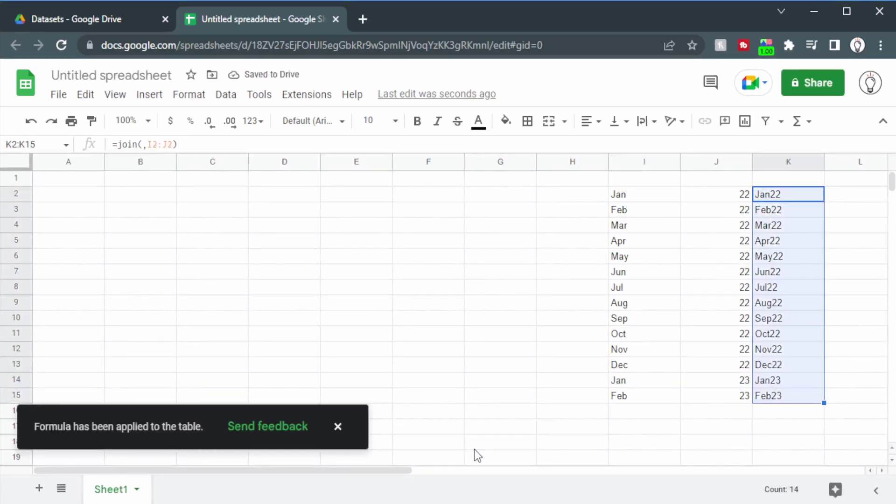
pyautogui.hotkey('ctrl', 'shift', 'v')
pyautogui.hotkey('ctrl', 'shift', 'Up')
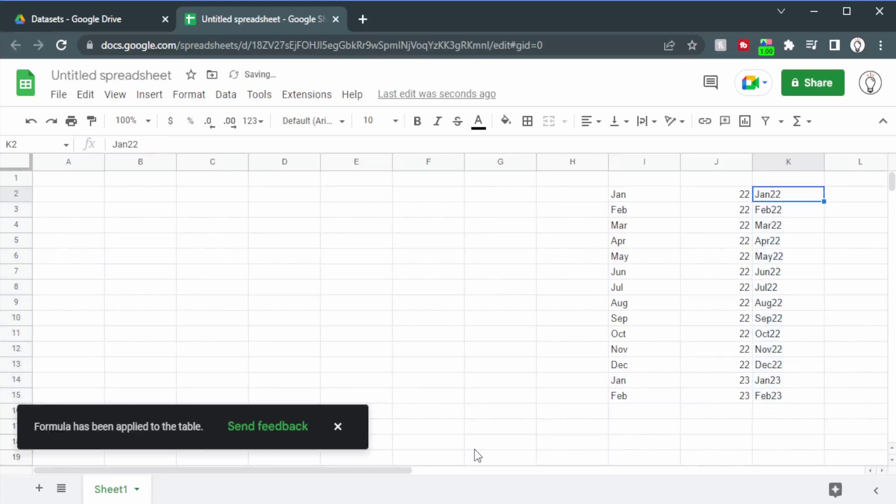
# Clear the helper month and year values from I2:J15.
pyautogui.press('Left')
pyautogui.hotkey('shift', 'Left')
pyautogui.hotkey('shift', 'Down')
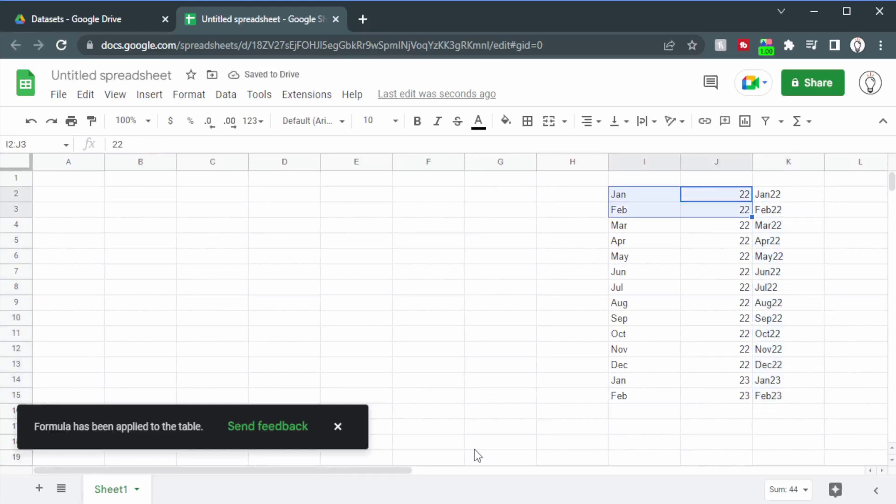
pyautogui.hotkey('ctrl', 'shift', 'Down')
pyautogui.press('Delete')
pyautogui.press('Up')
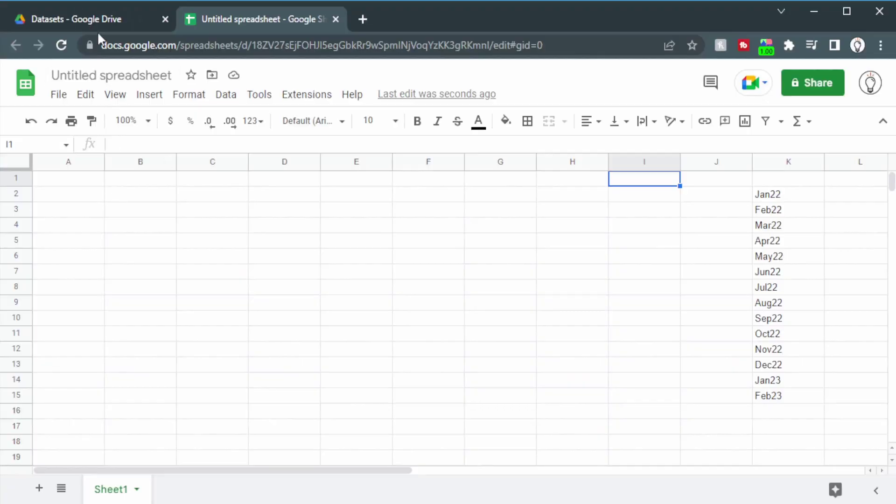
# In the Datasets folder, select the Feb23, Jan23, Oct22 and Sep22 files in turn.
pyautogui.click(91, 19)
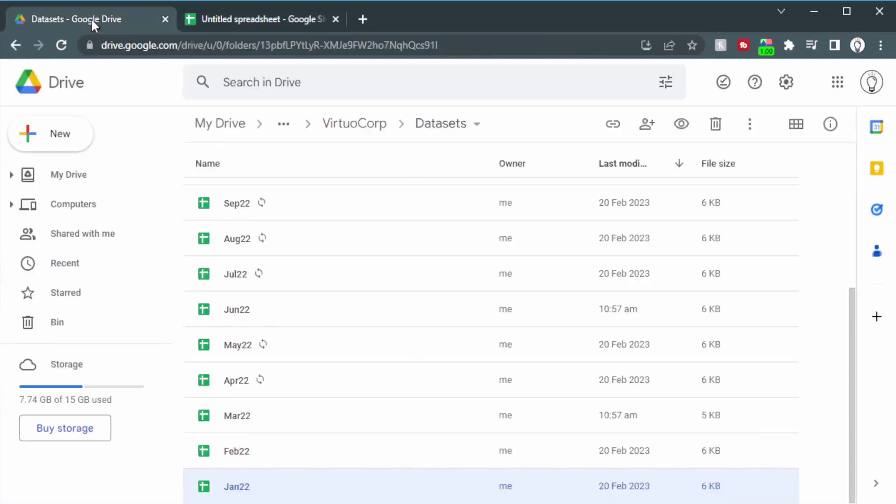
pyautogui.scroll(5, 305, 403)
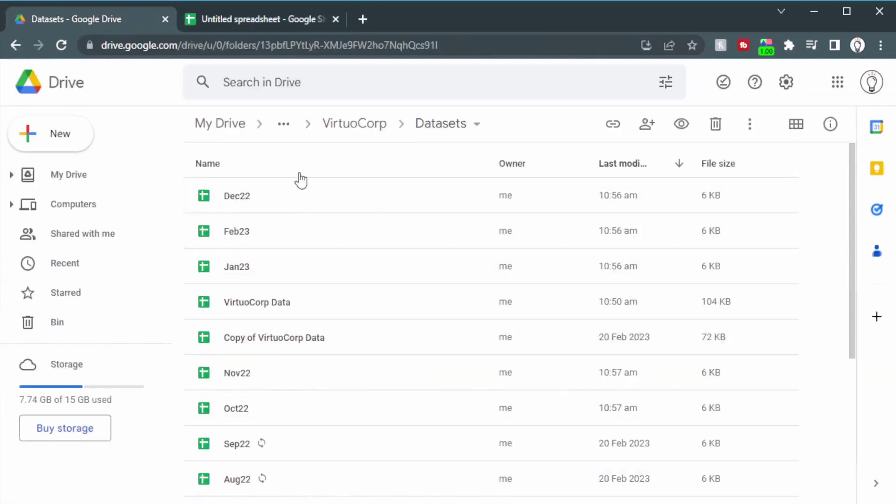
pyautogui.click(271, 231)
pyautogui.click(266, 266)
pyautogui.click(269, 408)
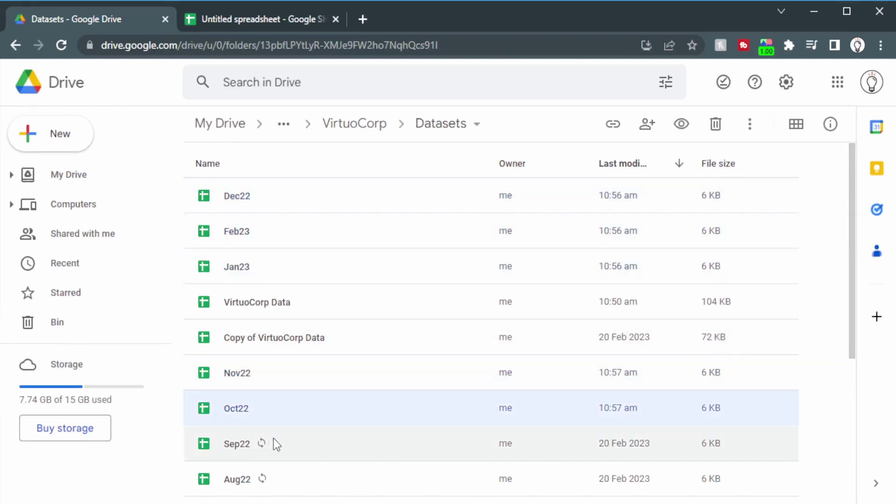
pyautogui.click(275, 440)
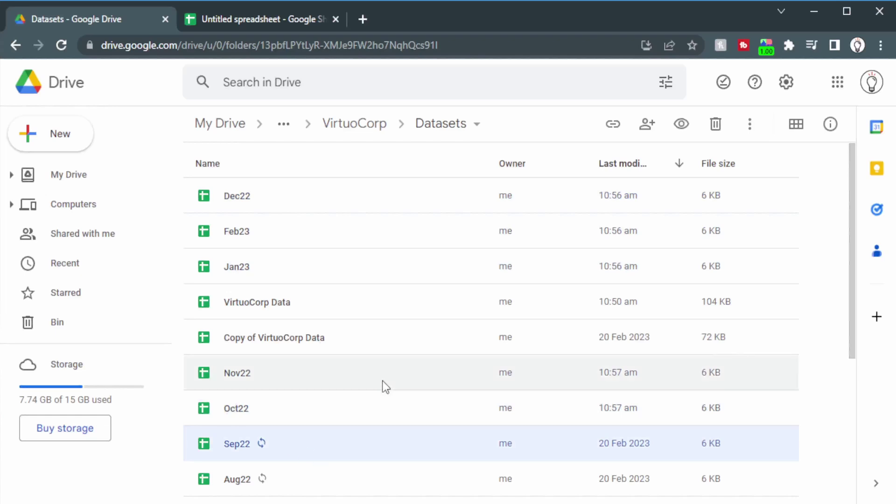
# Copy the Dec22 file's share link and return to the Untitled spreadsheet.
pyautogui.click(252, 194)
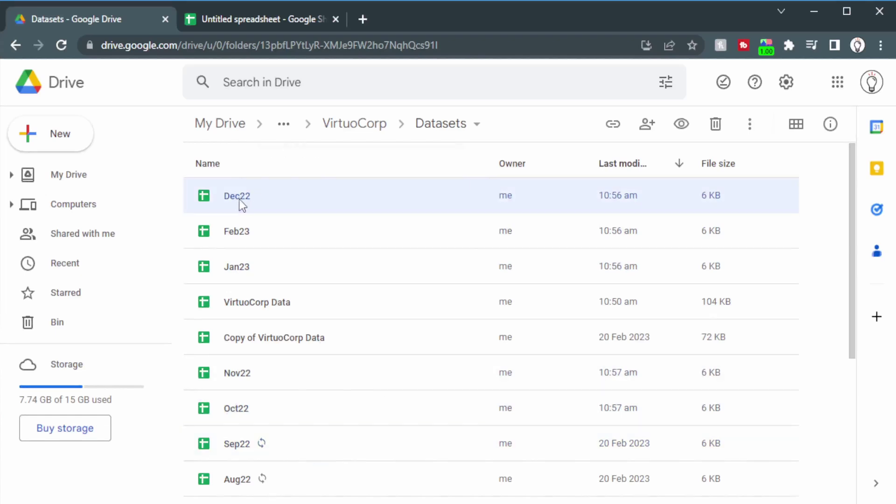
pyautogui.rightClick(239, 199)
pyautogui.click(303, 239)
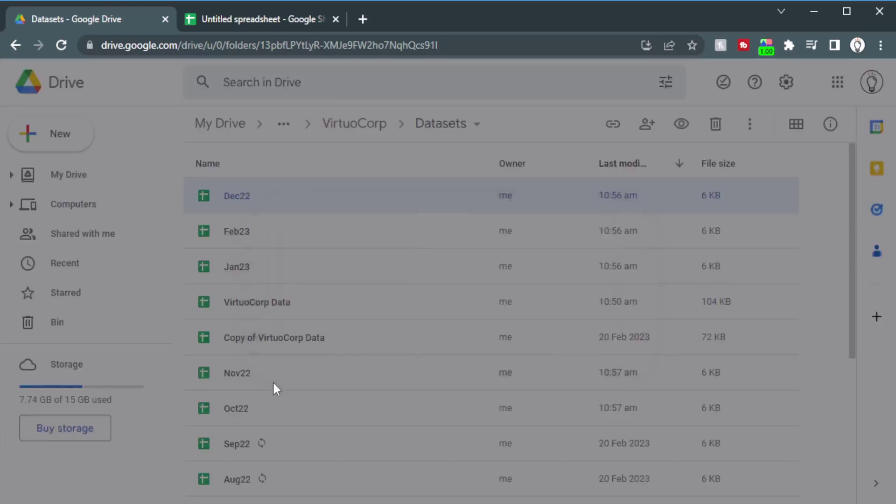
pyautogui.click(314, 401)
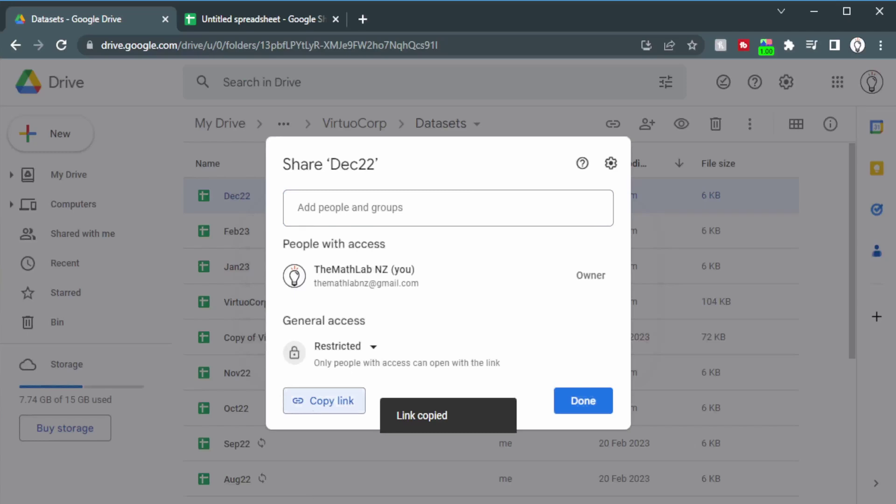
pyautogui.click(223, 19)
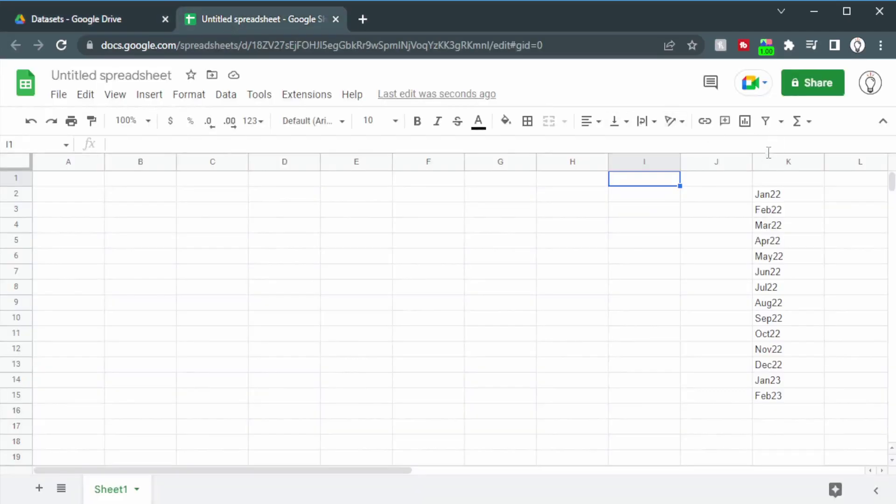
# Paste the Dec22 link into I1, undo it, and open Jan22 in a new tab.
pyautogui.hotkey('ctrl', 'v')
pyautogui.hotkey('ctrl', 'z')
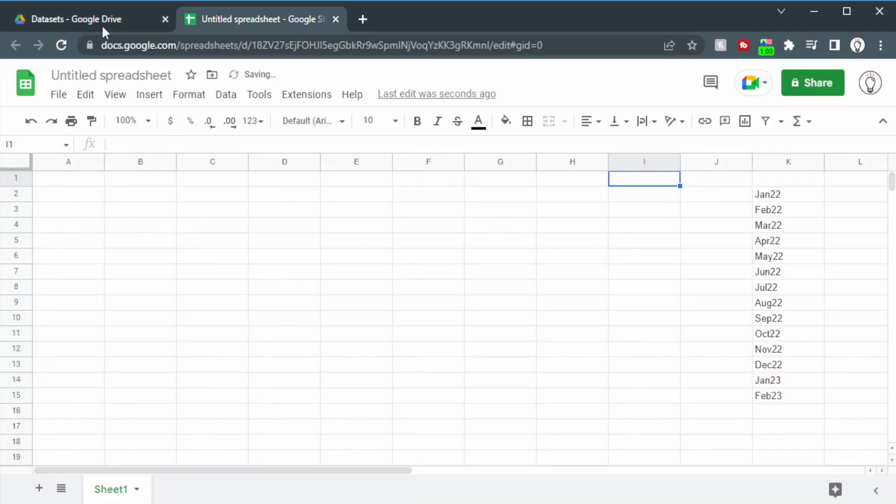
pyautogui.click(102, 21)
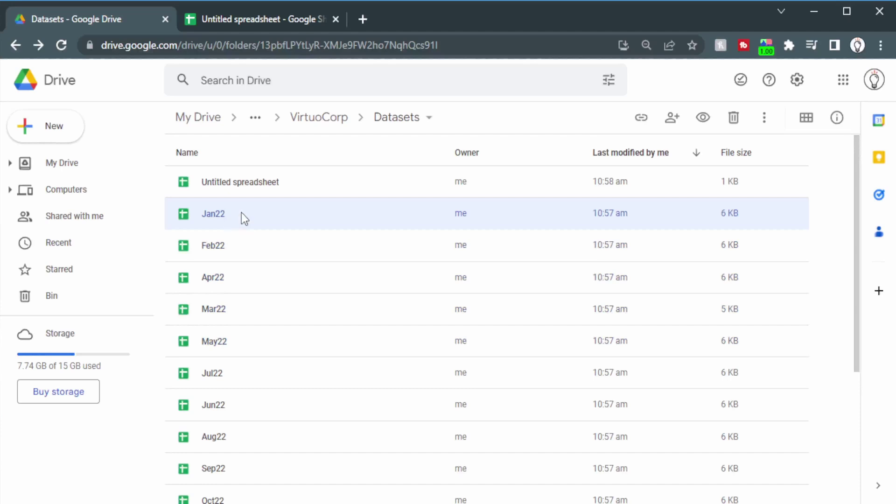
pyautogui.doubleClick(242, 214)
# Open Feb22 and Apr22 from the Datasets folder in new tabs, then select Mar22.
pyautogui.click(102, 20)
pyautogui.doubleClick(238, 244)
pyautogui.click(102, 21)
pyautogui.doubleClick(238, 277)
pyautogui.click(101, 21)
pyautogui.click(242, 309)
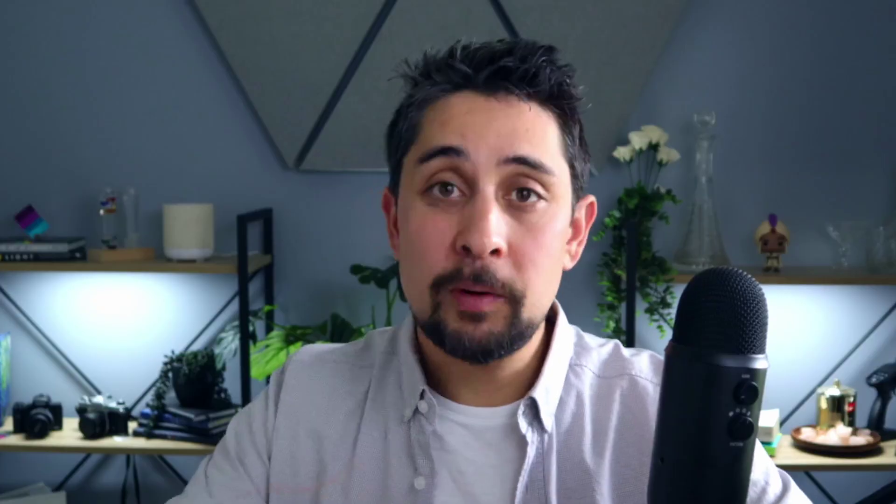
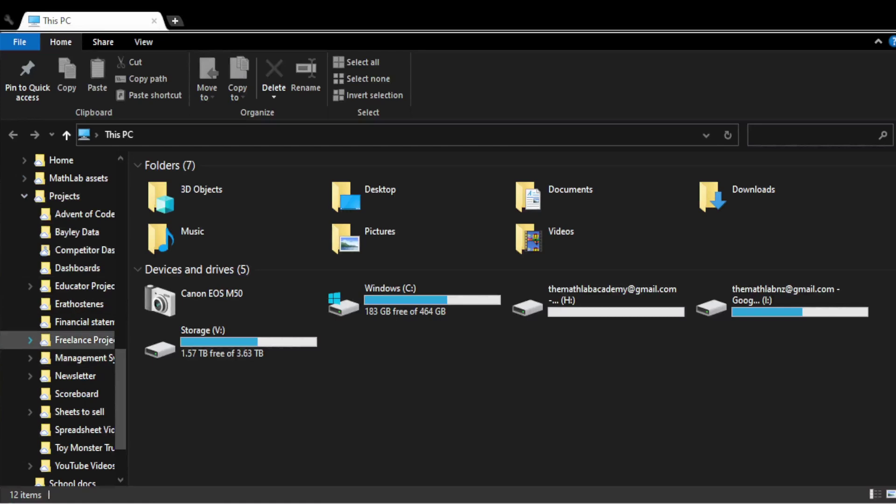
# Navigate to the Freelance Projects > VirtuoCorp > Datasets folder in File Explorer.
pyautogui.click(30, 340)
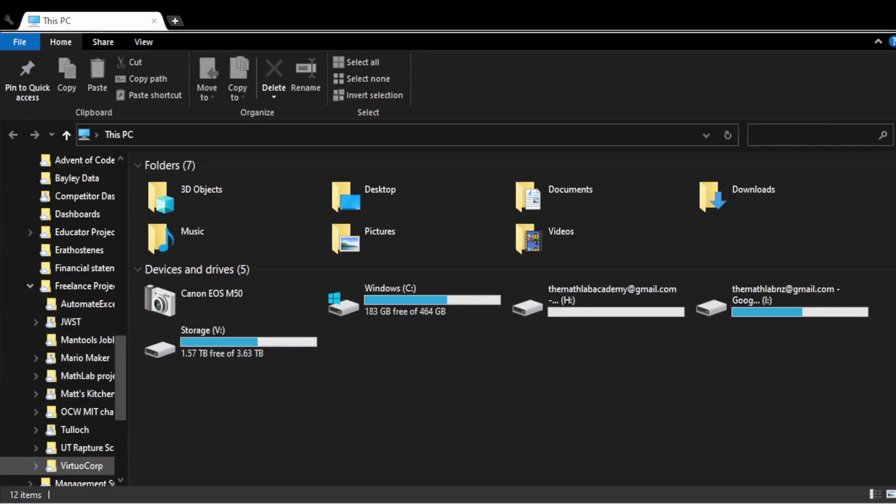
pyautogui.click(36, 466)
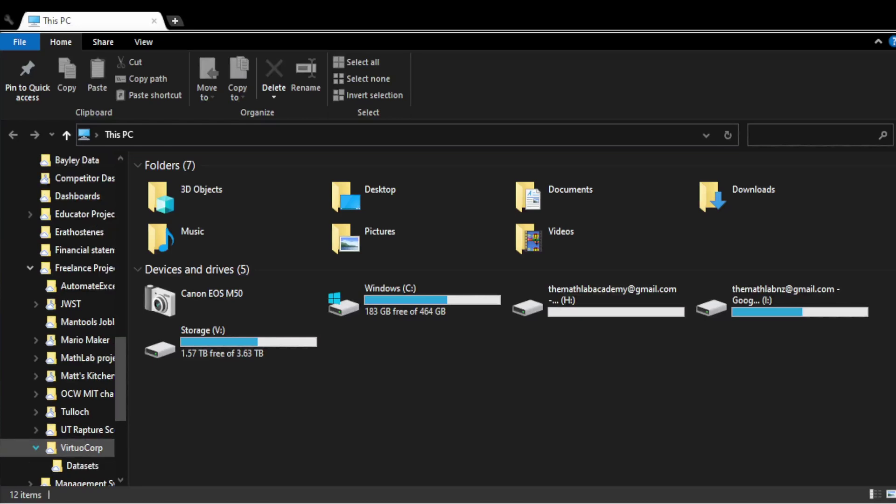
pyautogui.click(82, 466)
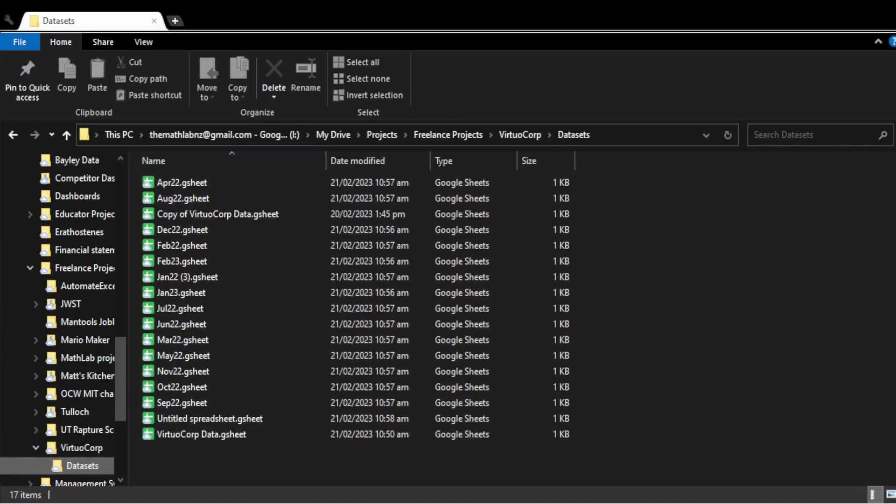
# Select all monthly .gsheet files plus Untitled spreadsheet and open them as browser tabs.
pyautogui.click(183, 182)
pyautogui.keyDown('ctrl'); pyautogui.click(183, 199); pyautogui.keyUp('ctrl')
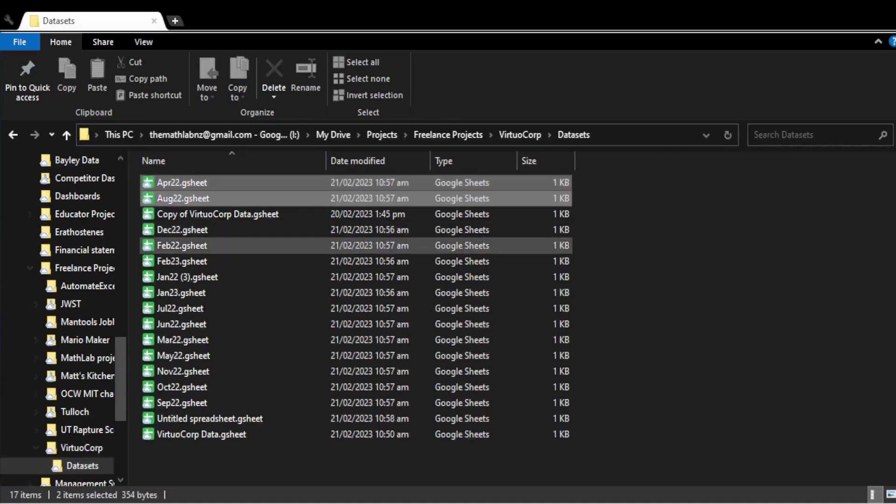
pyautogui.keyDown('ctrl'); pyautogui.click(182, 230); pyautogui.keyUp('ctrl')
pyautogui.keyDown('ctrl'); pyautogui.click(182, 246); pyautogui.keyUp('ctrl')
pyautogui.keyDown('ctrl'); pyautogui.click(182, 262); pyautogui.keyUp('ctrl')
pyautogui.keyDown('ctrl'); pyautogui.click(187, 276); pyautogui.keyUp('ctrl')
pyautogui.keyDown('ctrl'); pyautogui.click(180, 308); pyautogui.keyUp('ctrl')
pyautogui.keyDown('ctrl'); pyautogui.click(181, 324); pyautogui.keyUp('ctrl')
pyautogui.keyDown('ctrl'); pyautogui.click(182, 340); pyautogui.keyUp('ctrl')
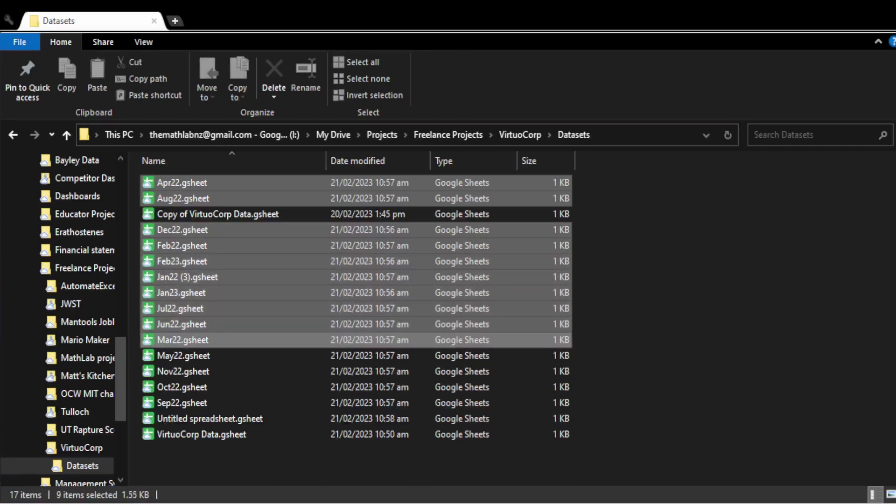
pyautogui.keyDown('ctrl'); pyautogui.click(184, 356); pyautogui.keyUp('ctrl')
pyautogui.keyDown('ctrl'); pyautogui.click(183, 372); pyautogui.keyUp('ctrl')
pyautogui.keyDown('ctrl'); pyautogui.click(182, 387); pyautogui.keyUp('ctrl')
pyautogui.keyDown('ctrl'); pyautogui.click(182, 403); pyautogui.keyUp('ctrl')
pyautogui.keyDown('ctrl'); pyautogui.click(201, 434); pyautogui.keyUp('ctrl')
pyautogui.keyDown('ctrl'); pyautogui.click(210, 418); pyautogui.keyUp('ctrl')
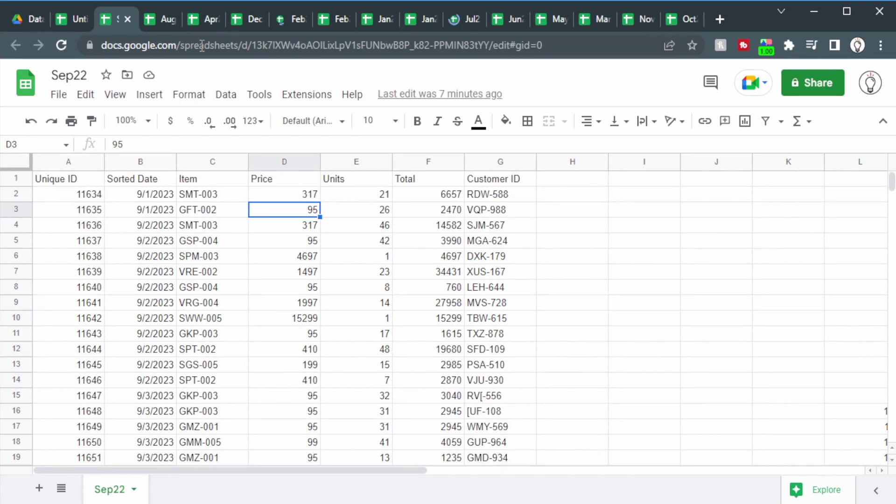
# Paste the Sep22 sheet's URL into cell I10 and close the Sep22 tab.
pyautogui.click(195, 45)
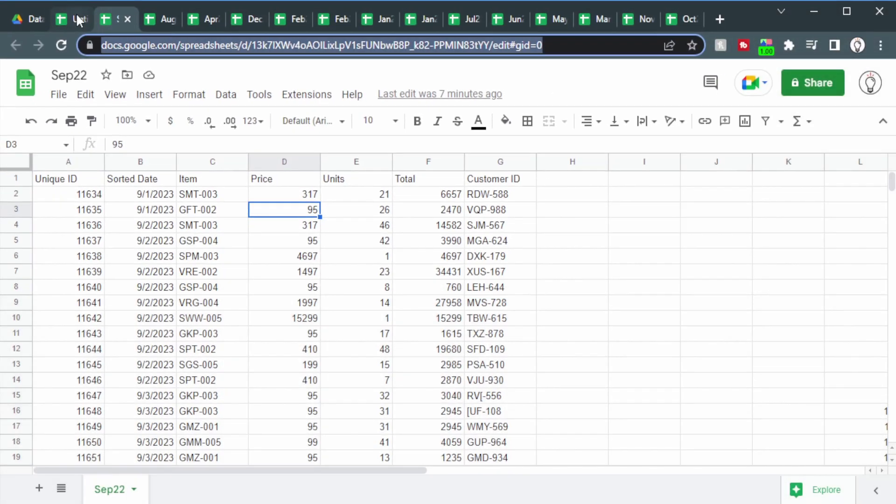
pyautogui.click(74, 16)
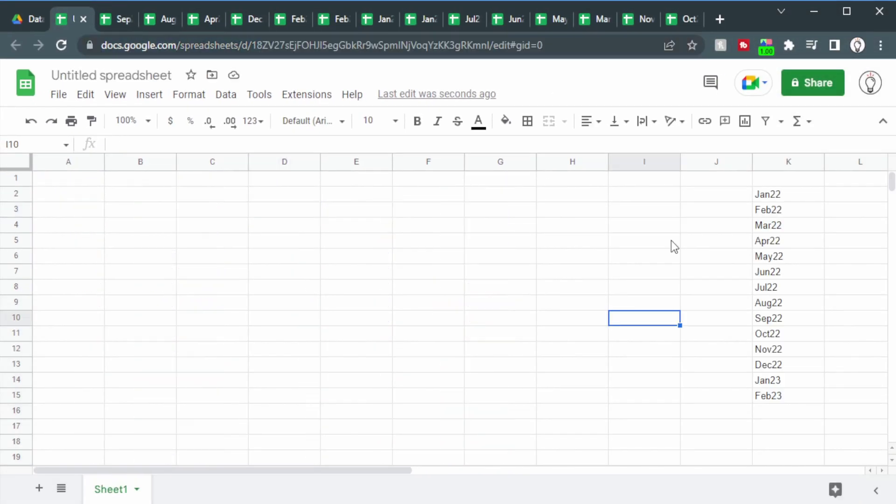
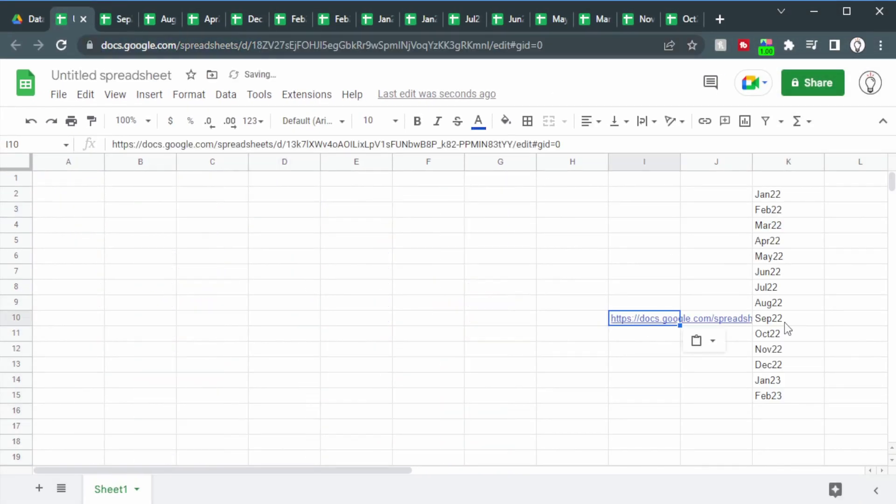
pyautogui.click(123, 14)
pyautogui.hotkey('ctrl', 'w')
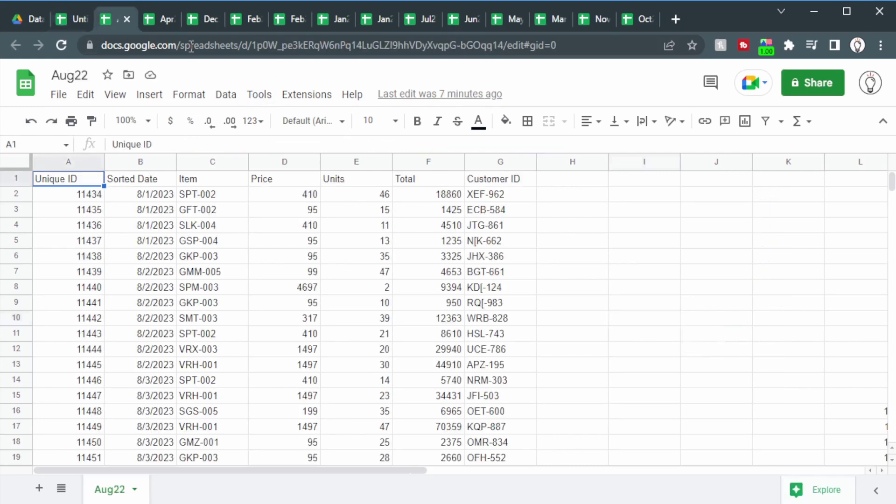
# Copy the Aug22 sheet's URL into cell I9 and close its tab.
pyautogui.click(214, 47)
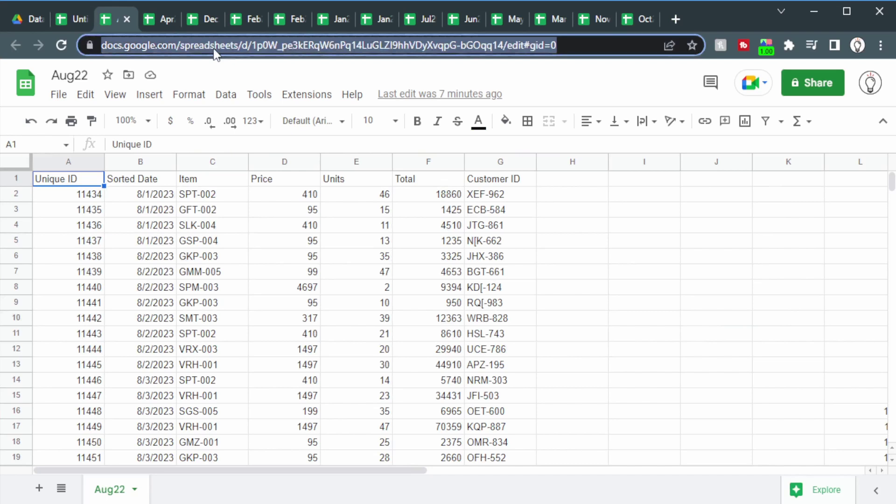
pyautogui.hotkey('ctrl', 'c')
pyautogui.click(70, 19)
pyautogui.click(635, 306)
pyautogui.hotkey('ctrl', 'v')
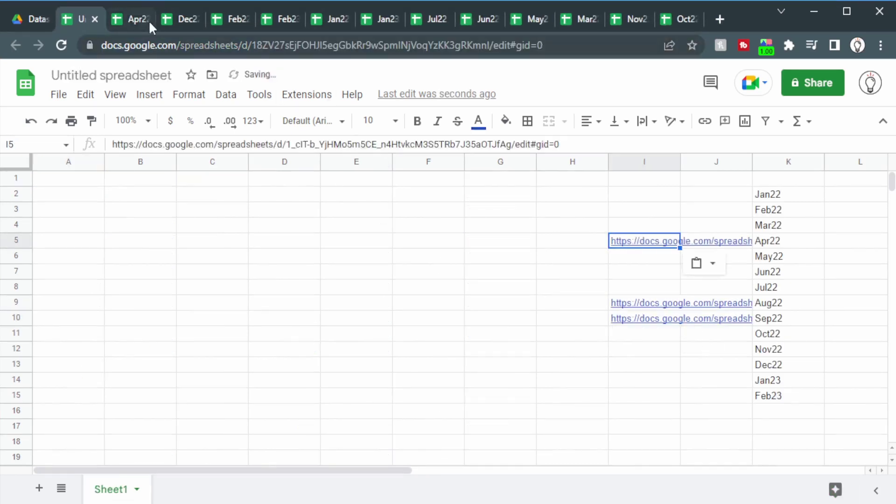
pyautogui.click(131, 19)
pyautogui.hotkey('ctrl', 'w')
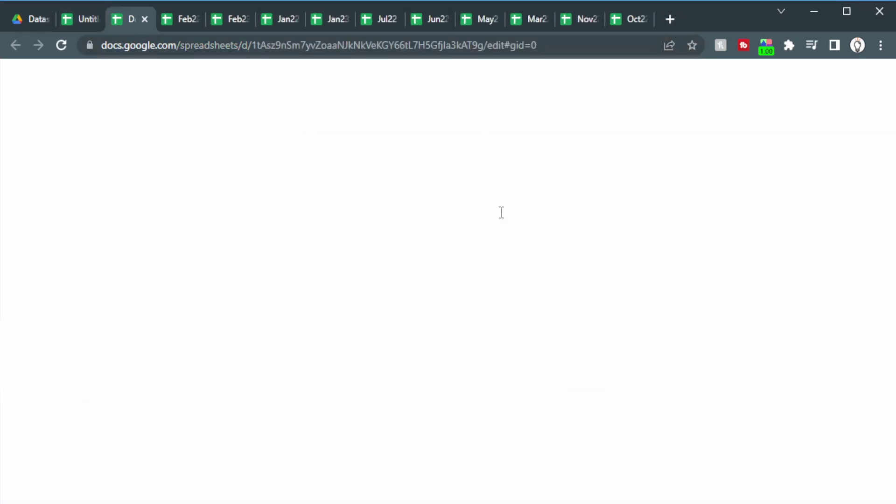
# Copy the Dec22 sheet's URL into cell I13 and close the finished tab.
pyautogui.click(215, 45)
pyautogui.hotkey('ctrl', 'c')
pyautogui.click(102, 20)
pyautogui.click(626, 362)
pyautogui.hotkey('ctrl', 'v')
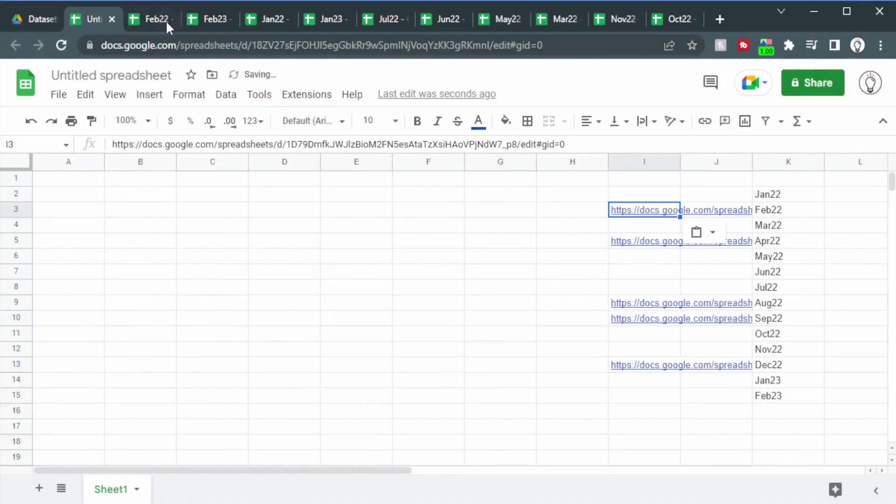
pyautogui.click(154, 20)
pyautogui.hotkey('ctrl', 'w')
# Add the Feb23 URL in I15 and the Jan22 URL, closing their tabs.
pyautogui.click(101, 18)
pyautogui.click(644, 396)
pyautogui.click(158, 19)
pyautogui.click(214, 45)
pyautogui.hotkey('ctrl', 'c')
pyautogui.hotkey('ctrl', 'w')
pyautogui.click(215, 45)
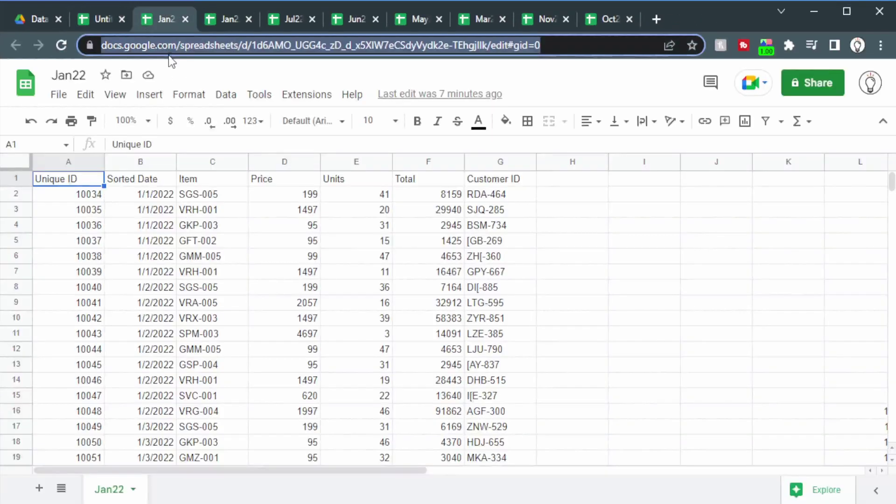
pyautogui.click(102, 18)
pyautogui.hotkey('ctrl', 'v')
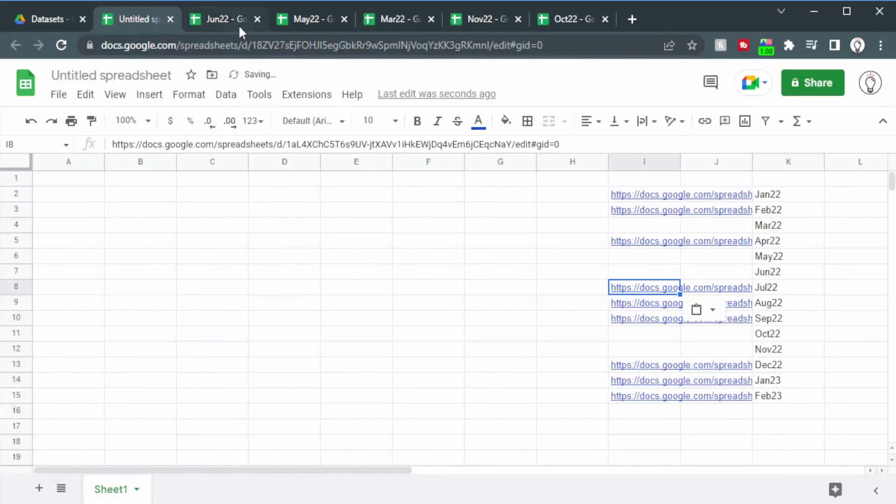
# Add the Jun22 URL in I7 and the May22 URL in I6, closing their tabs.
pyautogui.click(631, 271)
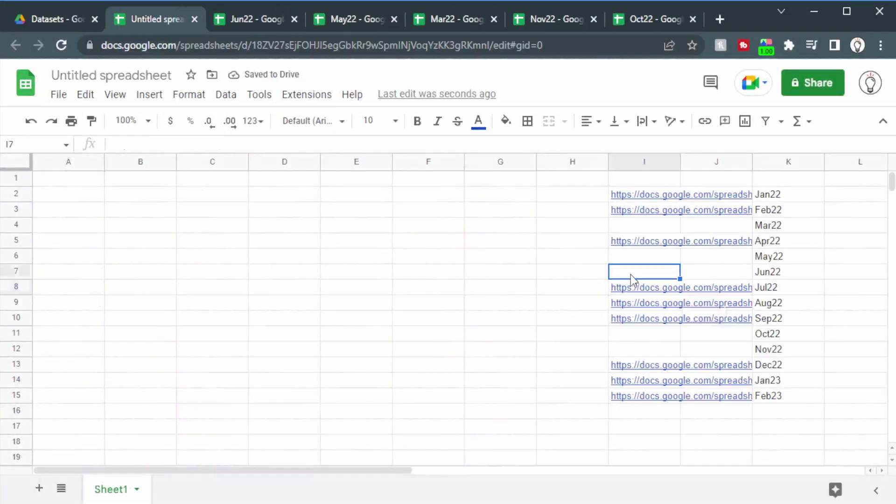
pyautogui.click(260, 19)
pyautogui.hotkey('ctrl', 'c')
pyautogui.hotkey('ctrl', 'w')
pyautogui.click(255, 46)
pyautogui.hotkey('ctrl', 'c')
pyautogui.click(158, 19)
pyautogui.click(644, 256)
pyautogui.hotkey('ctrl', 'v')
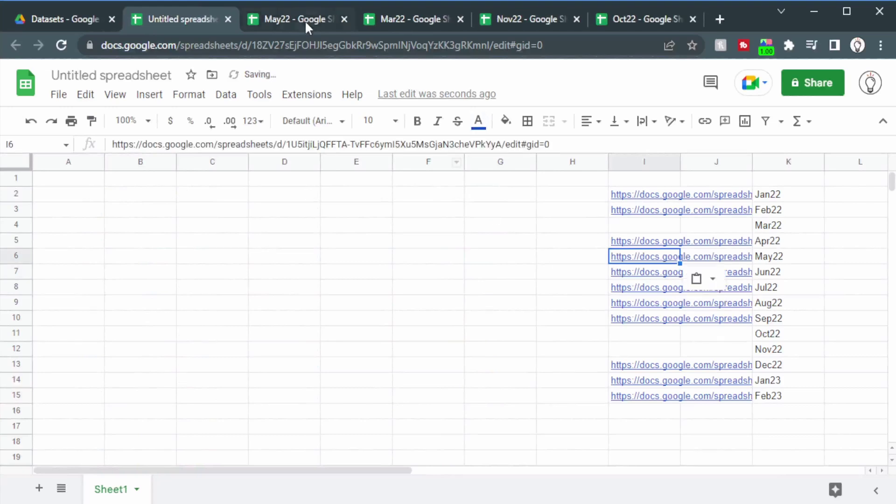
# Copy the Mar22 sheet's URL into cell I4 and close the Mar22 tab.
pyautogui.click(304, 21)
pyautogui.hotkey('ctrl', 'w')
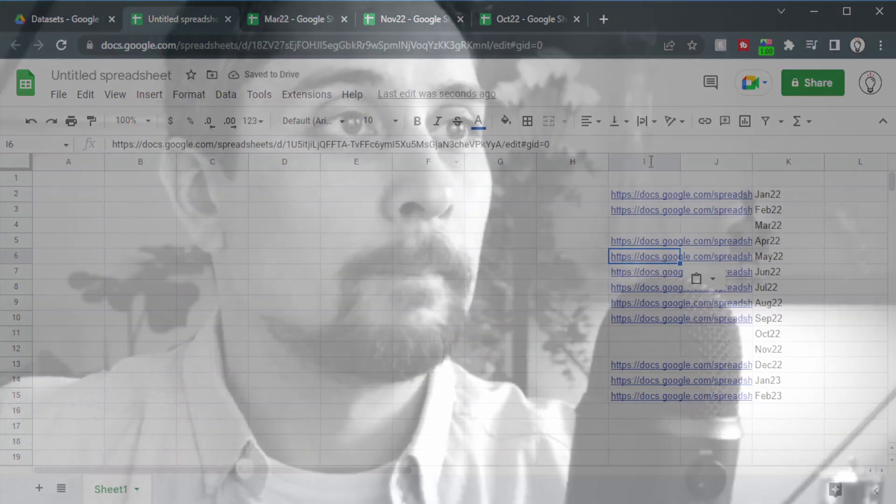
pyautogui.click(290, 18)
pyautogui.click(255, 45)
pyautogui.hotkey('ctrl', 'c')
pyautogui.click(182, 19)
pyautogui.click(644, 225)
pyautogui.hotkey('ctrl', 'v')
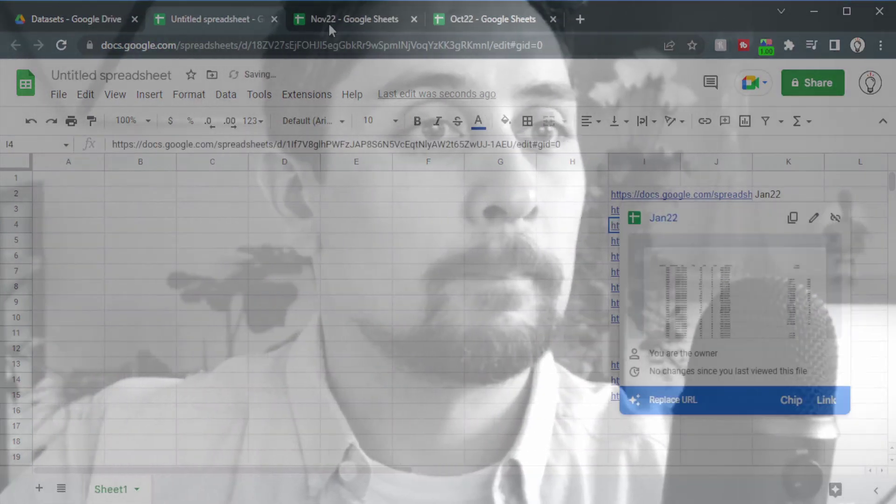
# Add the Nov22 URL in I12 and the Oct22 URL in I11.
pyautogui.click(328, 22)
pyautogui.hotkey('ctrl', 'w')
pyautogui.click(637, 344)
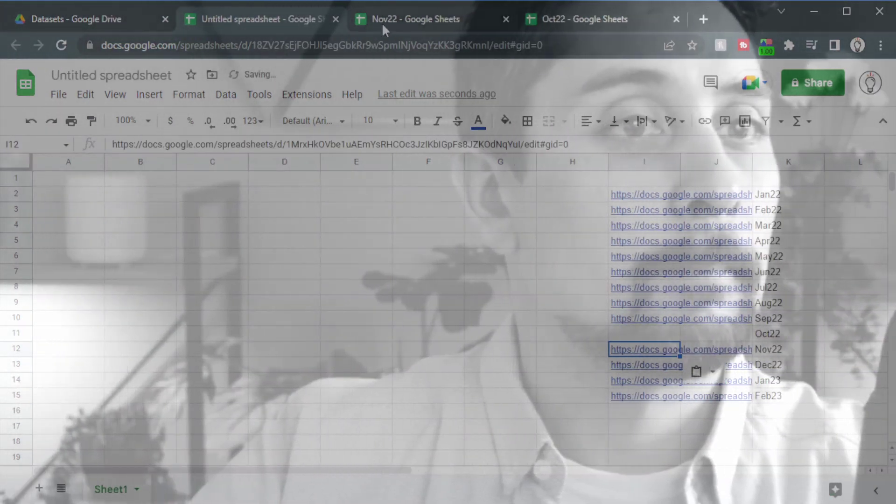
pyautogui.click(381, 22)
pyautogui.hotkey('ctrl', 'c')
pyautogui.hotkey('ctrl', 'w')
pyautogui.click(422, 45)
pyautogui.hotkey('ctrl', 'c')
pyautogui.click(261, 19)
pyautogui.click(644, 332)
pyautogui.hotkey('ctrl', 'v')
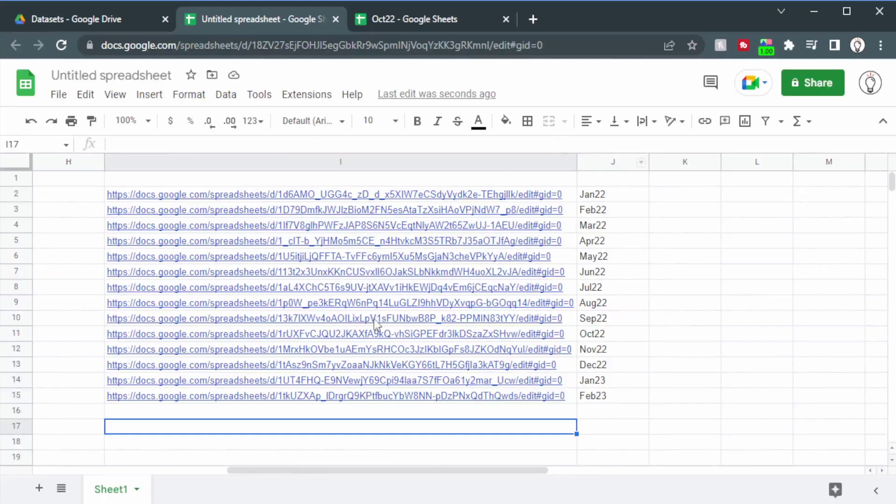
# Enter the range text A2:G in cell K2 beside the month names.
pyautogui.moveTo(602, 200); pyautogui.dragTo(621, 380)
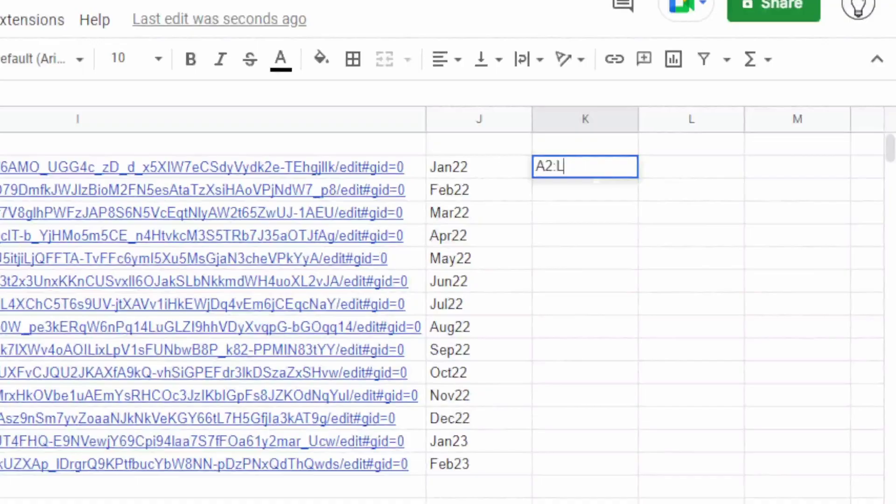
pyautogui.write(':')
pyautogui.press('Return')
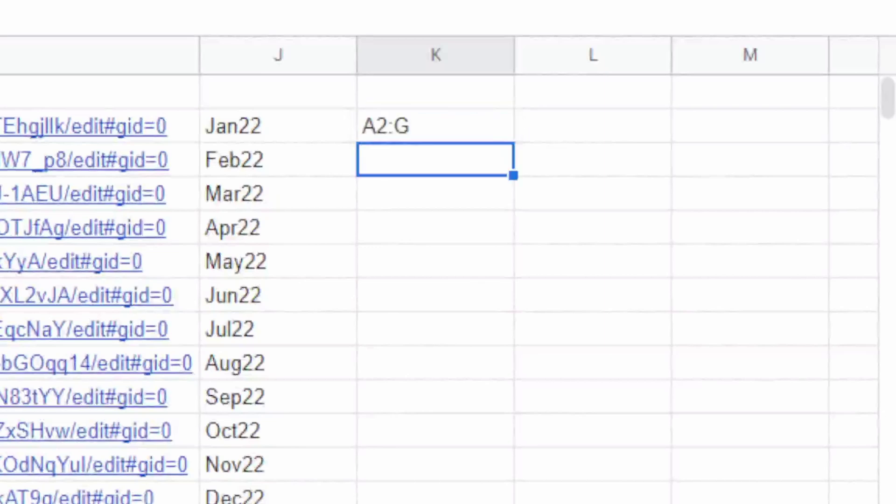
# Put =join("!",J2:K2) in L2 and fill columns K and L down for every month.
pyautogui.click(593, 125)
pyautogui.write('=join("!')
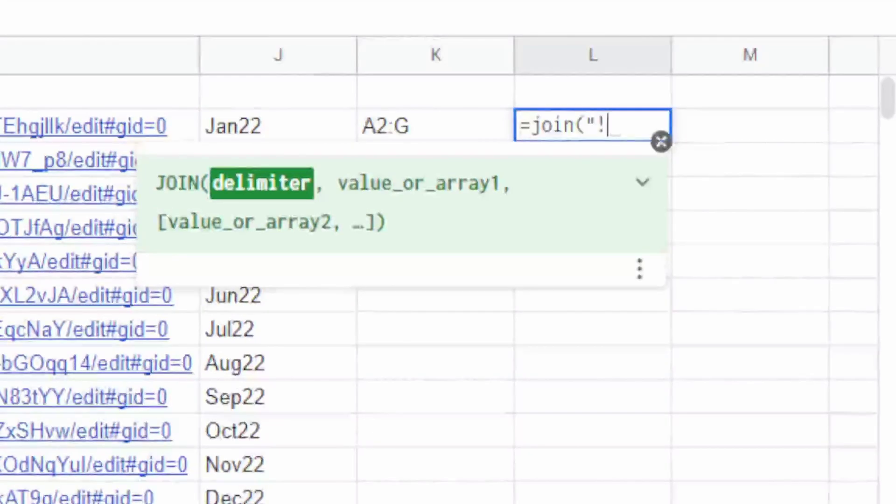
pyautogui.write('",')
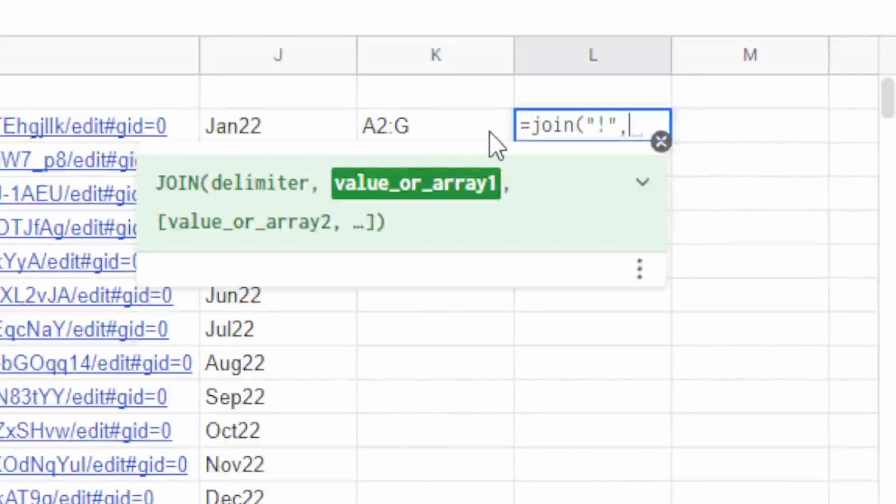
pyautogui.moveTo(280, 126); pyautogui.dragTo(386, 140)
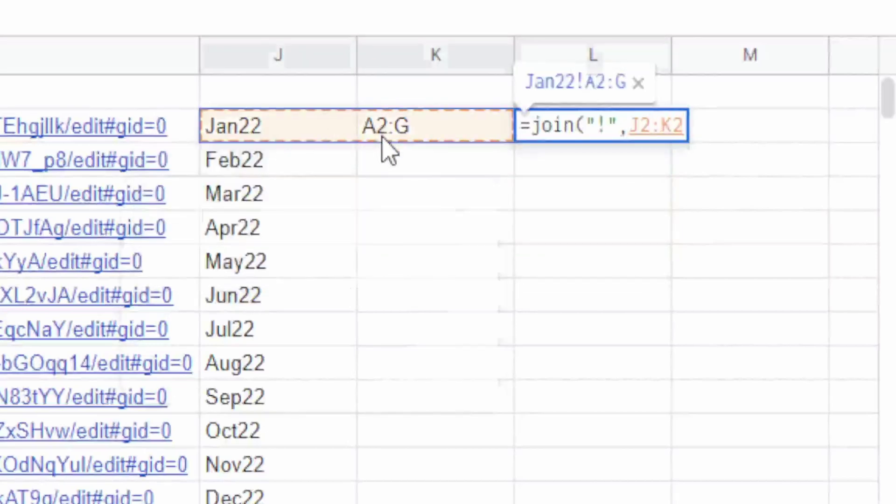
pyautogui.press('Return')
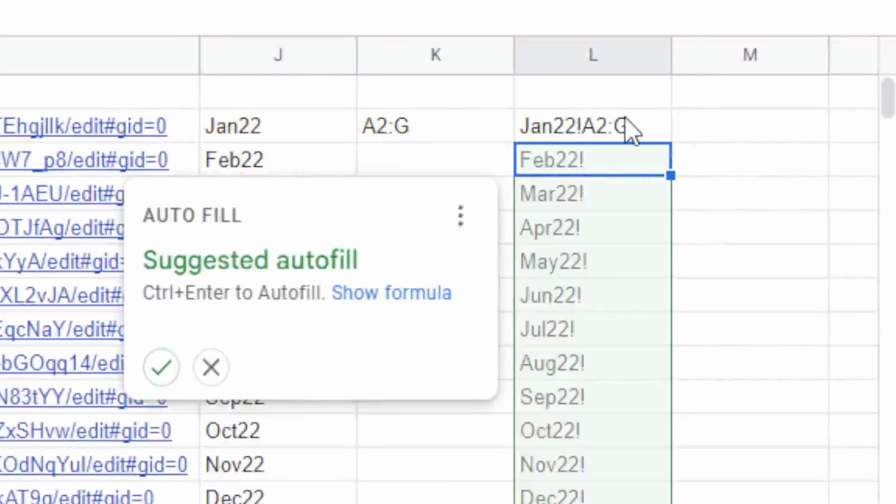
pyautogui.hotkey('ctrl', 'Return')
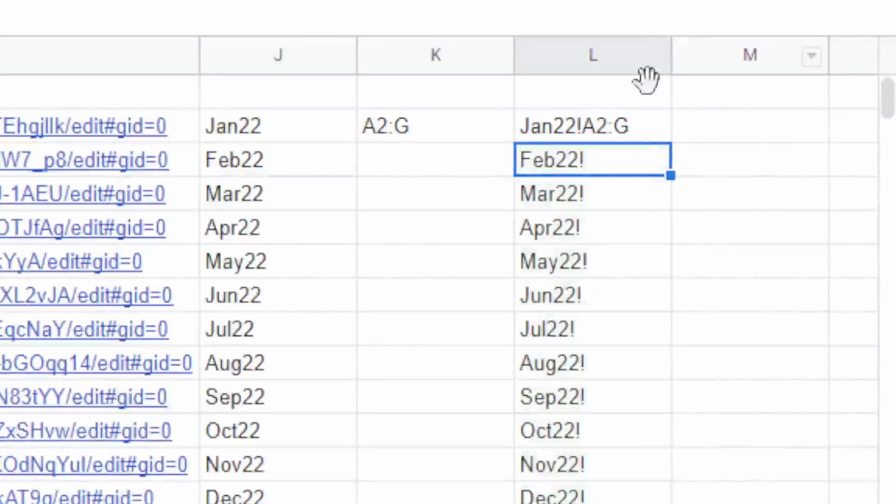
pyautogui.click(494, 140)
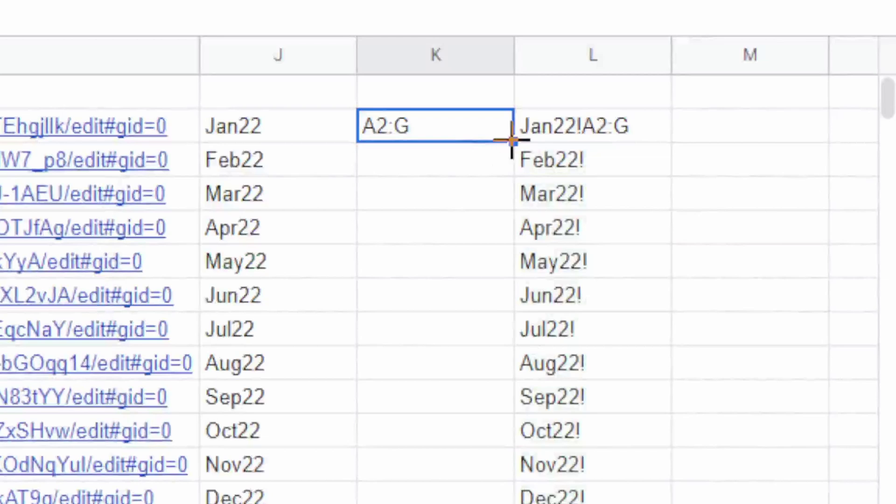
pyautogui.doubleClick(512, 140)
pyautogui.moveTo(567, 125); pyautogui.dragTo(579, 502)
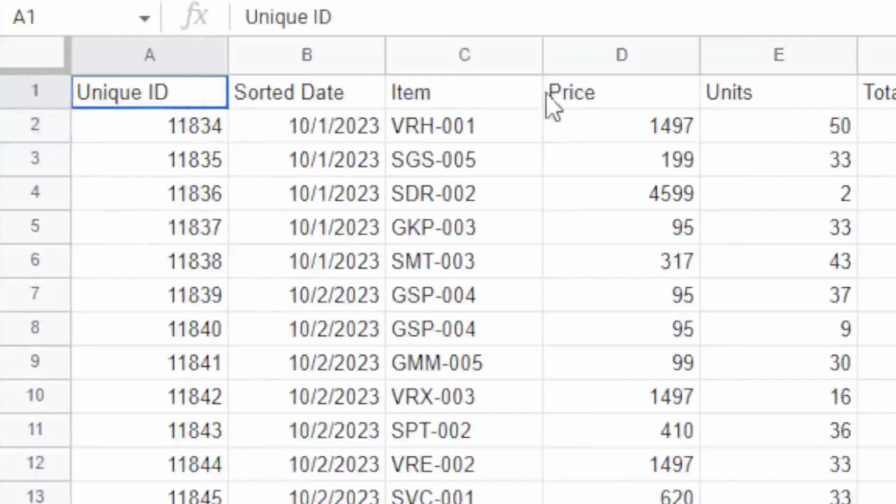
# Copy the Oct22 header row A1:G1 into the new sheet's row 1 and make it bold.
pyautogui.hotkey('ctrl', 'shift', 'Right')
pyautogui.hotkey('ctrl', 'c')
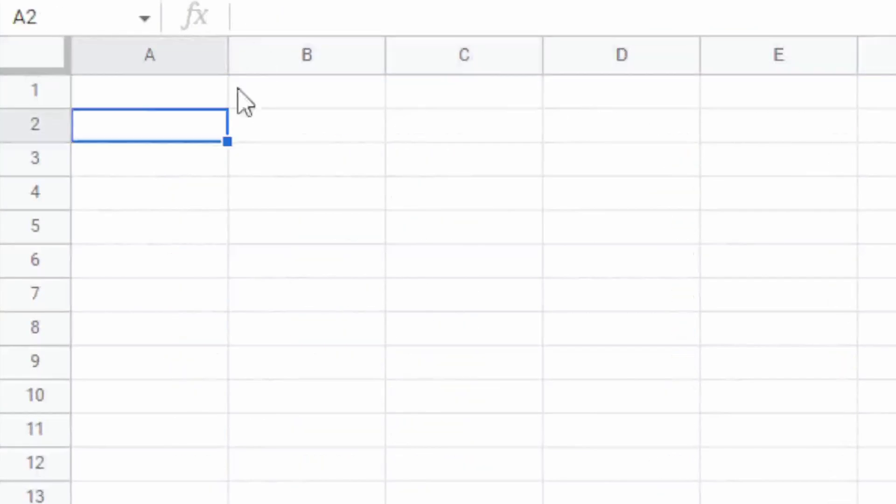
pyautogui.click(194, 104)
pyautogui.hotkey('ctrl', 'v')
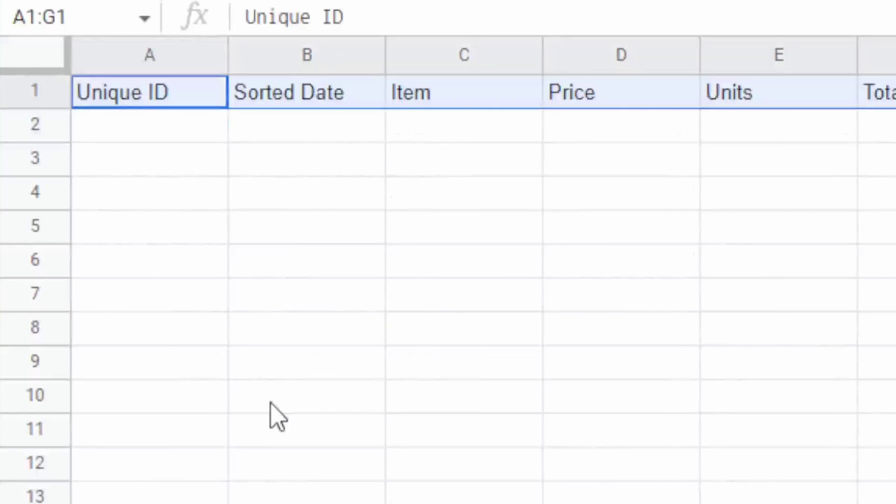
pyautogui.hotkey('ctrl', 'b')
# Enter =importrange(I2,L2) in cell A2.
pyautogui.click(115, 123)
pyautogui.write('=i')
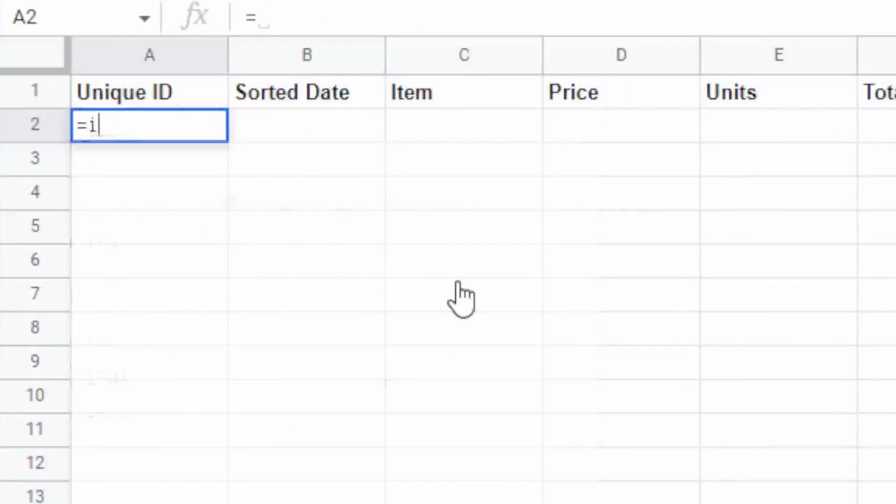
pyautogui.write('mportrange(')
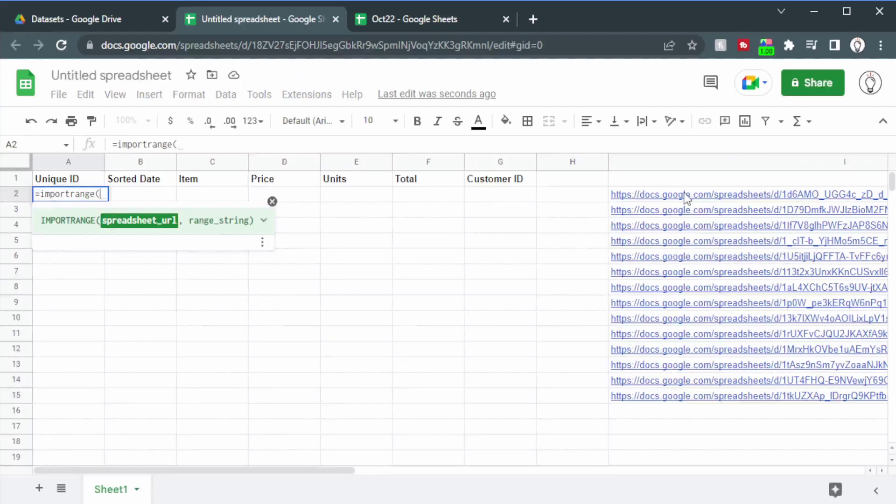
pyautogui.click(684, 195)
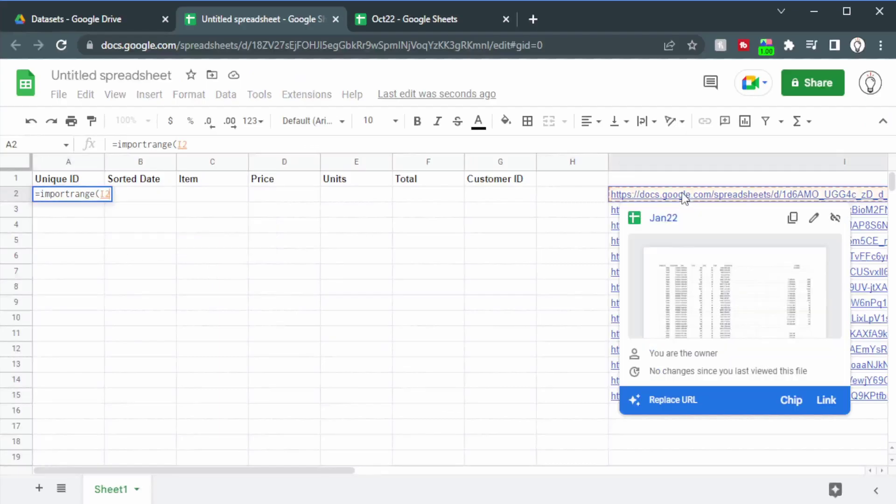
pyautogui.write(',')
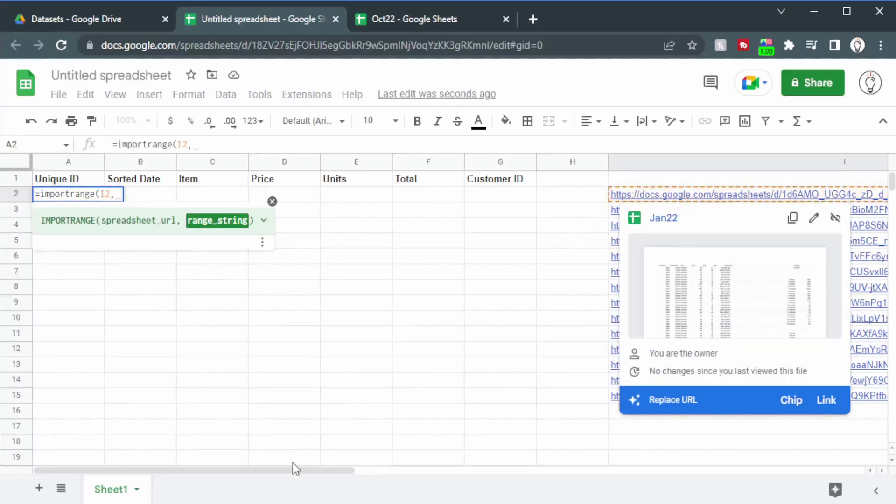
pyautogui.moveTo(293, 463); pyautogui.dragTo(543, 466)
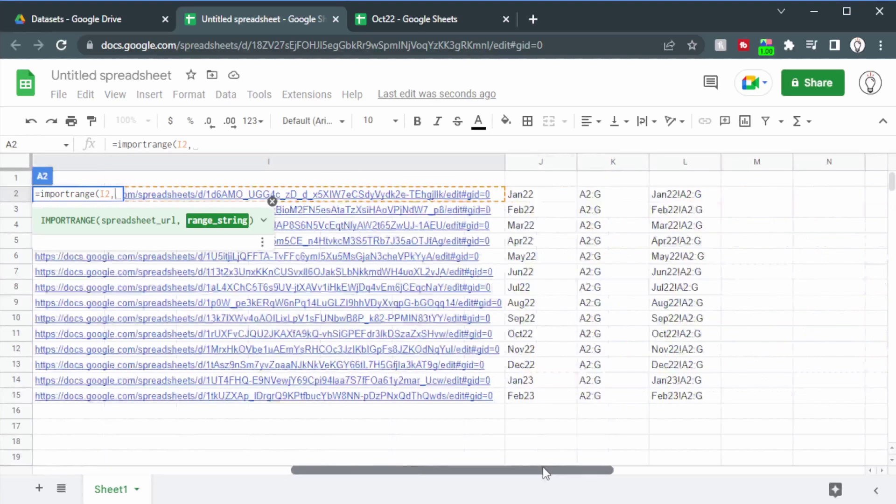
pyautogui.click(677, 196)
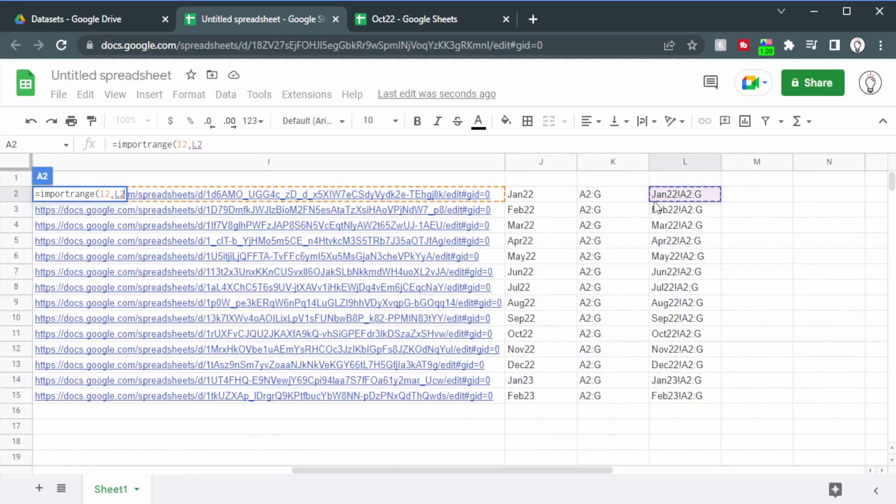
pyautogui.press('Return')
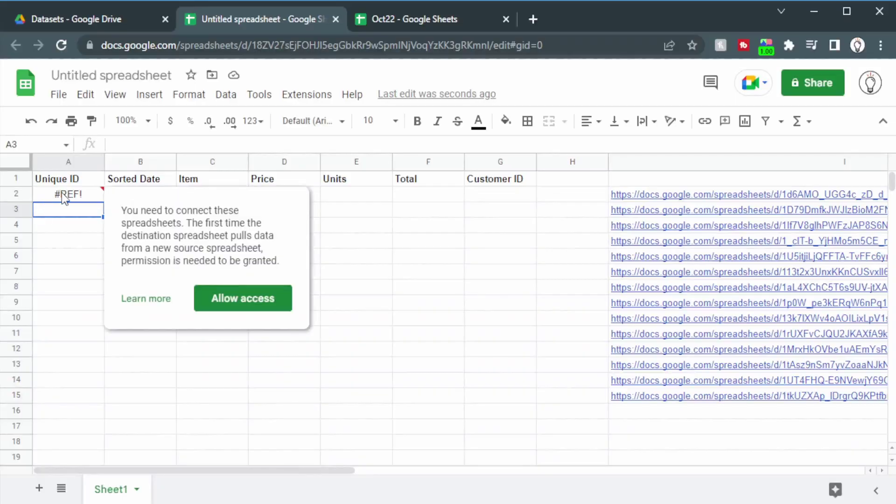
# Allow access to Jan22, then change A2 to ={importrange(I2,L2);importrange(I3,L3)}.
pyautogui.click(62, 192)
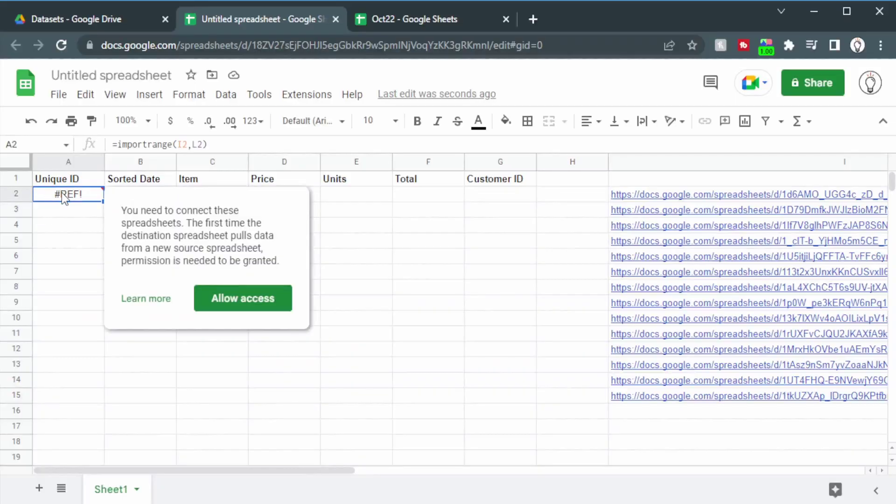
pyautogui.click(240, 298)
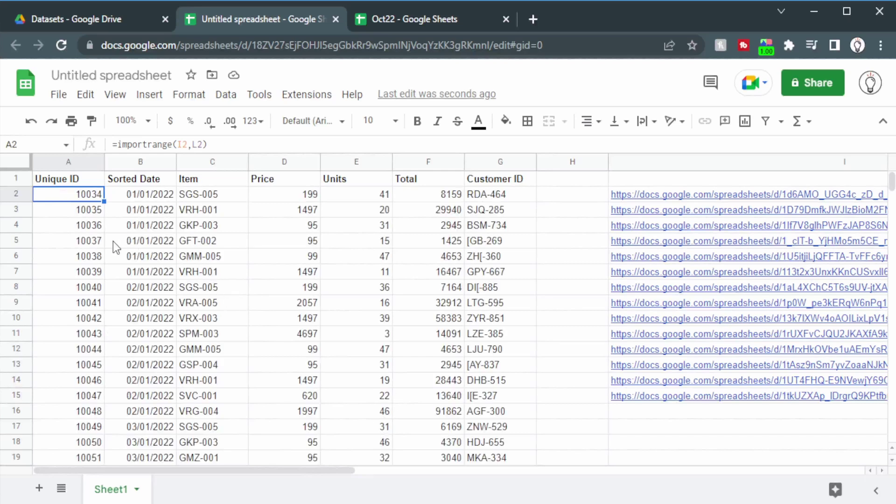
pyautogui.click(120, 145)
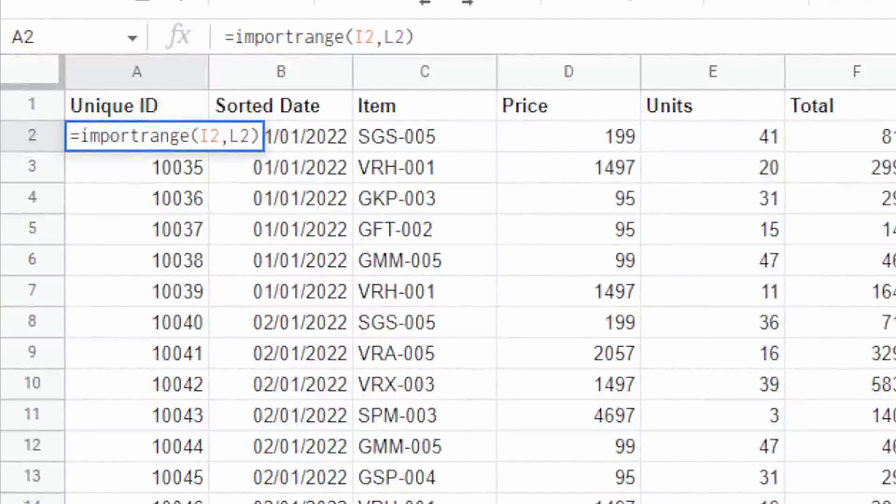
pyautogui.write('{')
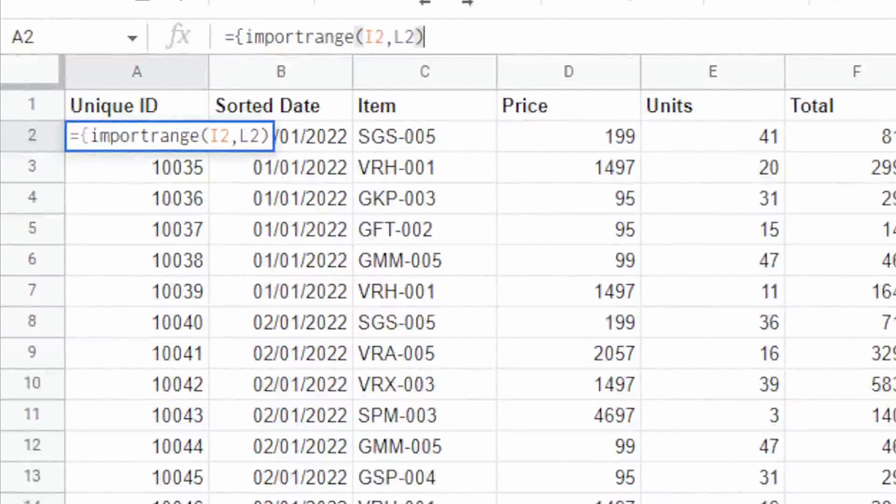
pyautogui.write(';')
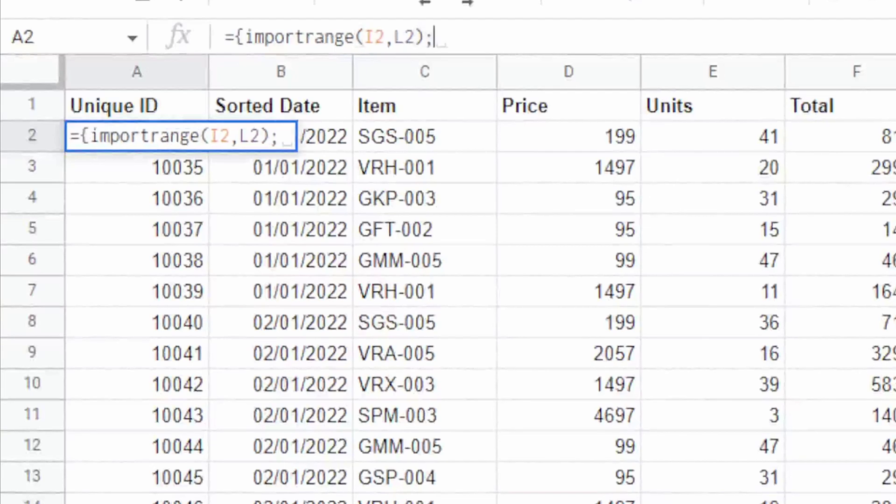
pyautogui.write('importrange("')
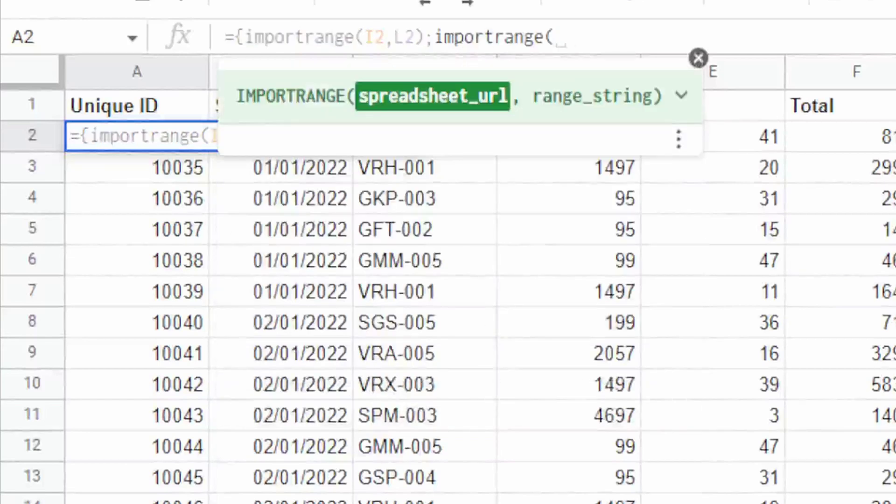
pyautogui.write('I3')
pyautogui.hscroll(10, 650, 405)
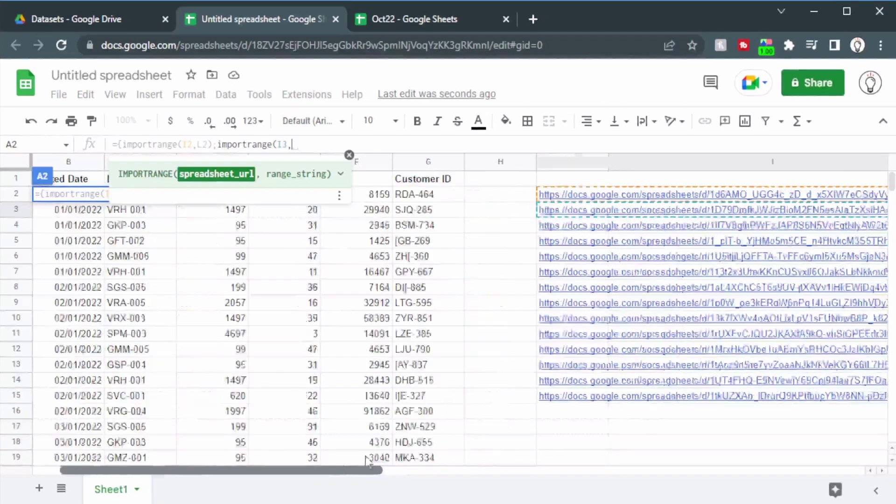
pyautogui.write(',')
pyautogui.click(680, 217)
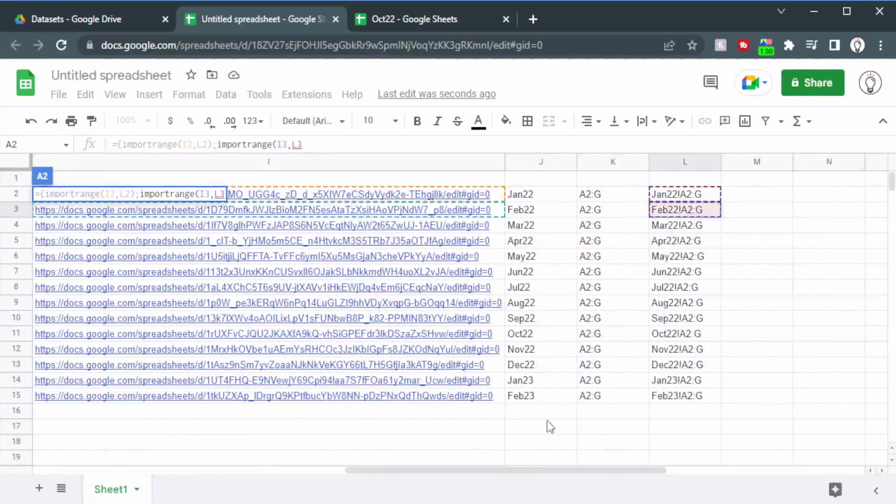
pyautogui.moveTo(449, 403)
pyautogui.write(')}')
pyautogui.press('Return')
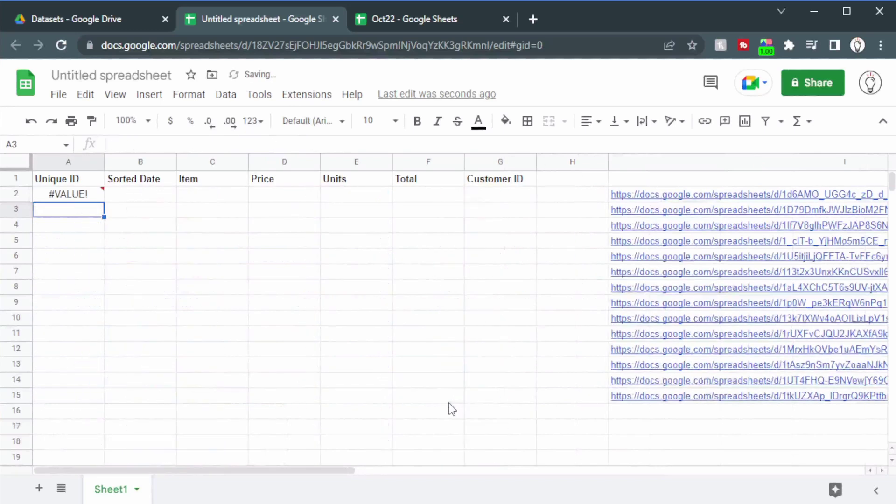
# Inspect the second importrange behind A2's #VALUE! error, leaving the formula unchanged.
pyautogui.press('Up')
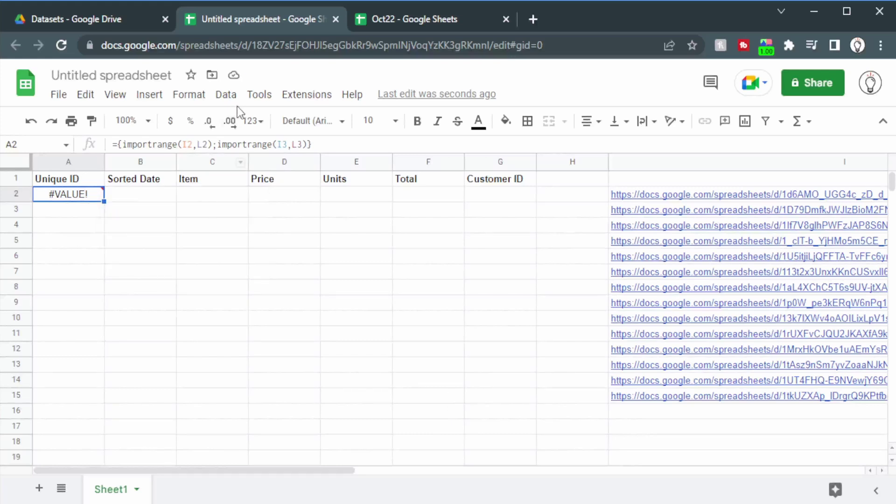
pyautogui.moveTo(238, 144); pyautogui.dragTo(301, 144)
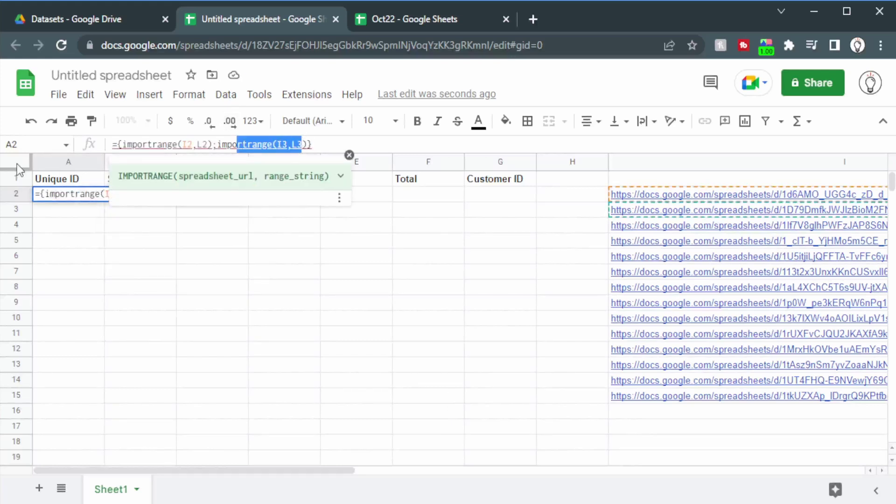
pyautogui.press('Escape')
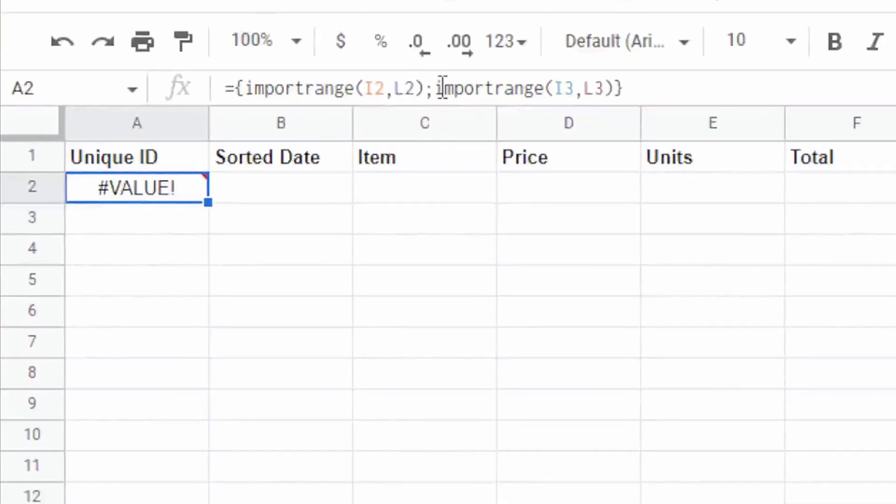
# Reduce A2 to =importrange(I3,L3) and allow access to the Feb22 source sheet.
pyautogui.moveTo(221, 144); pyautogui.dragTo(160, 151)
pyautogui.moveTo(320, 103); pyautogui.dragTo(240, 110)
pyautogui.write('=')
pyautogui.press('End')
pyautogui.press('BackSpace')
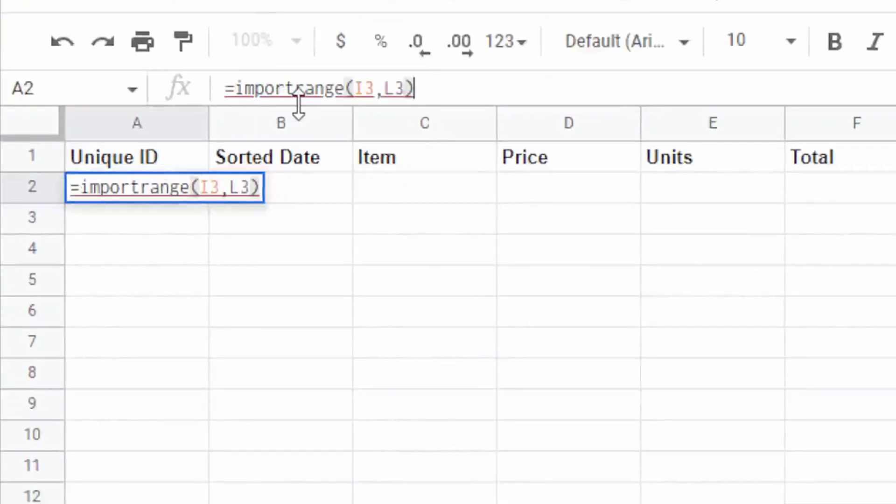
pyautogui.press('Return')
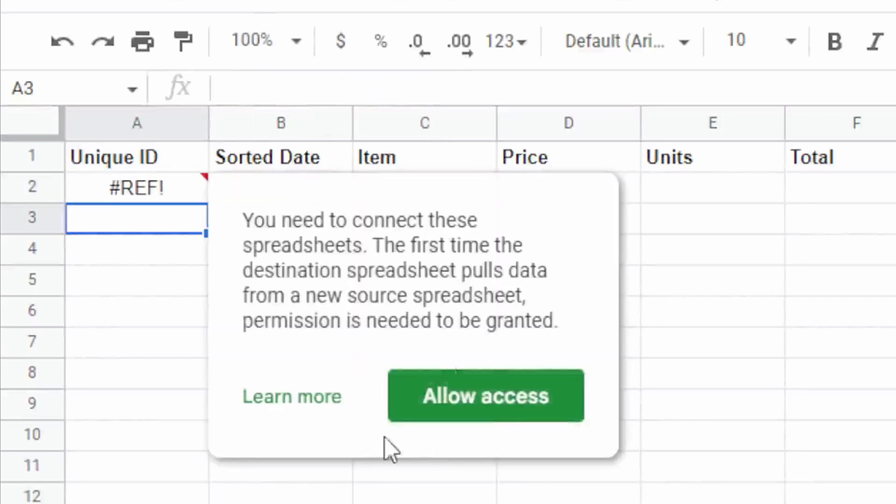
pyautogui.click(500, 410)
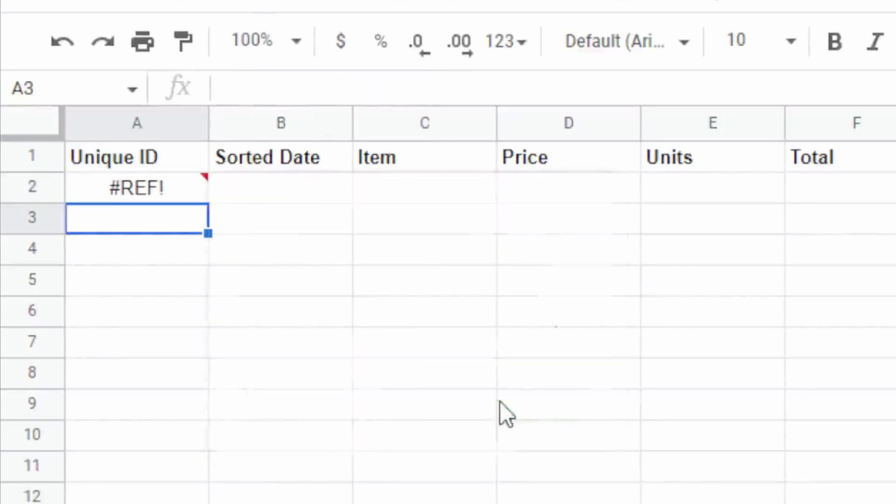
# Point A2's importrange at I4 and allow access to that source sheet.
pyautogui.click(166, 189)
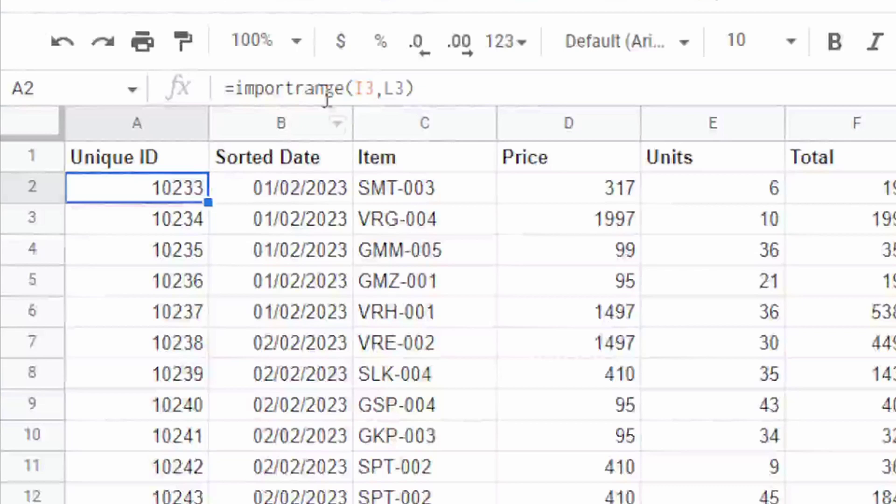
pyautogui.click(365, 88)
pyautogui.press('Delete')
pyautogui.write('4')
pyautogui.press('Return')
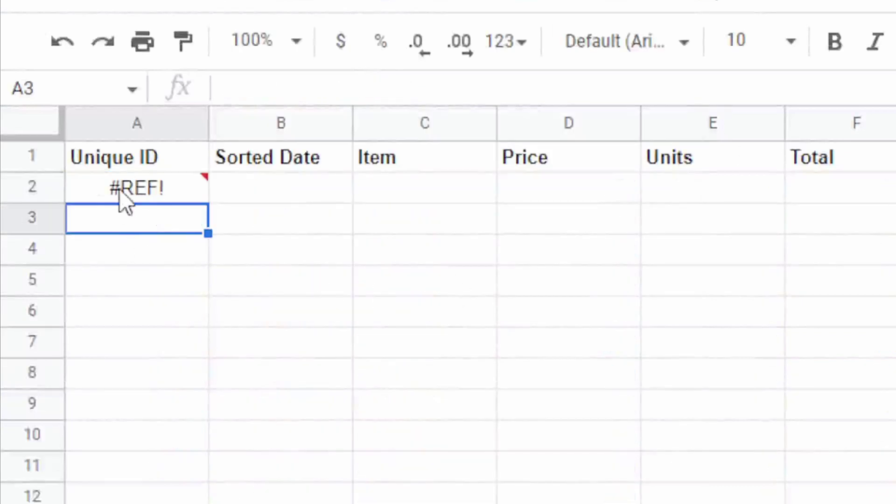
pyautogui.moveTo(119, 189)
pyautogui.click(486, 381)
# Point A2's importrange at I5, allow access, and reselect A2.
pyautogui.click(140, 189)
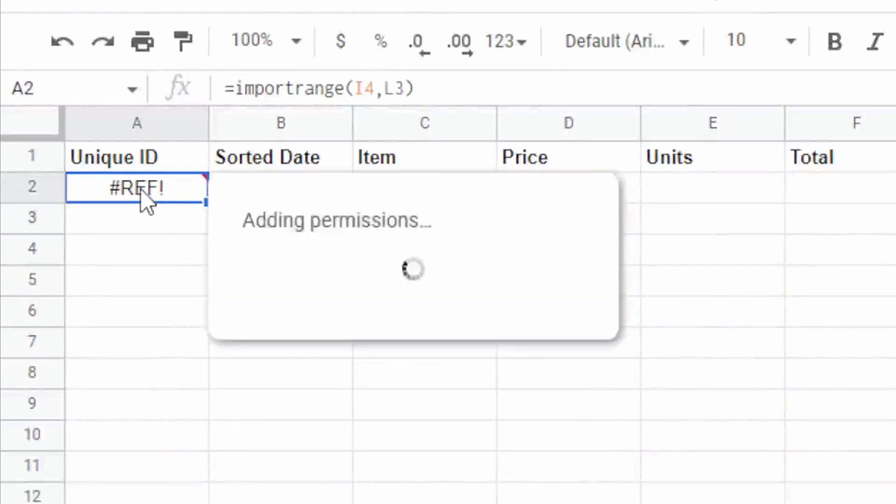
pyautogui.click(362, 90)
pyautogui.press('Delete')
pyautogui.write('5')
pyautogui.press('Return')
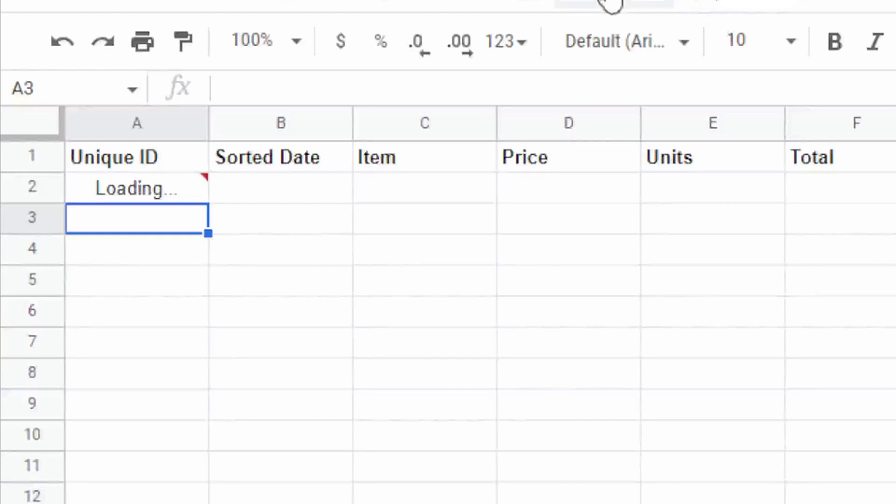
pyautogui.moveTo(105, 191)
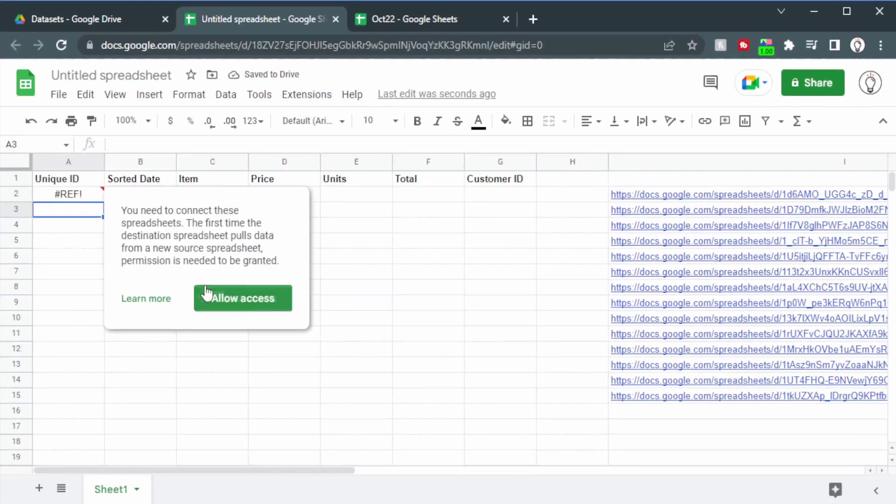
pyautogui.click(207, 294)
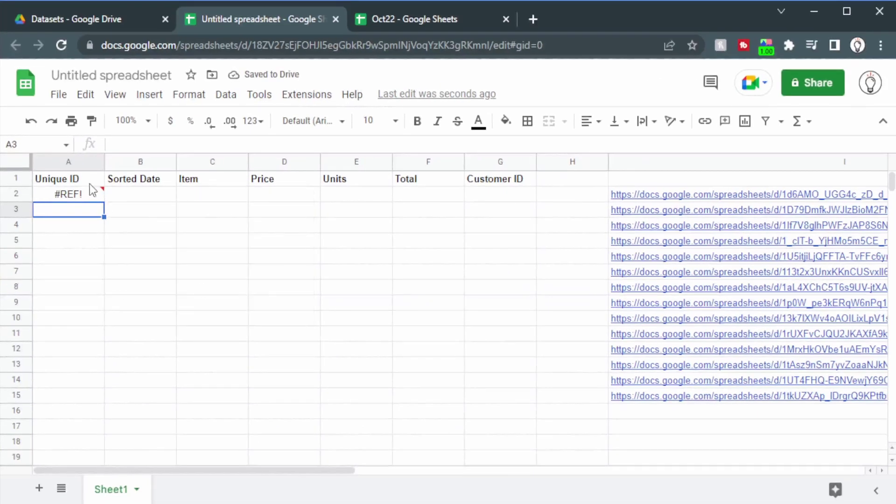
pyautogui.click(90, 193)
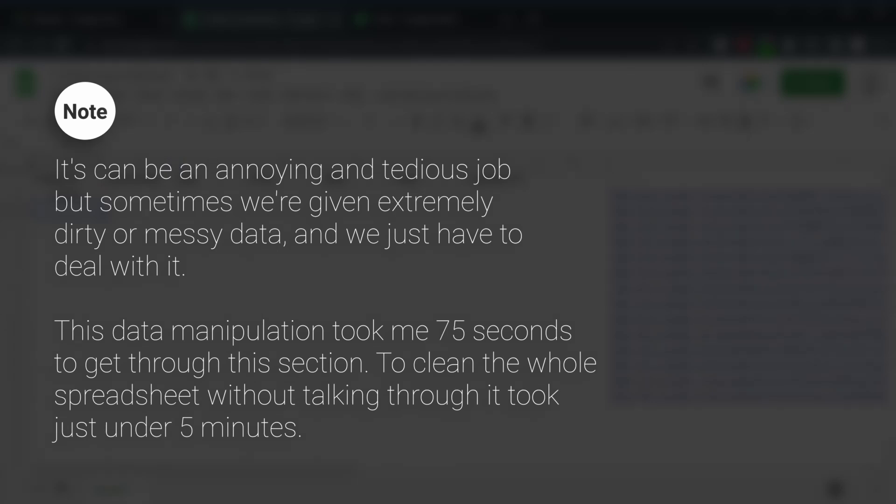
# Enter =importrange(I2,L2) in A2 to pull in the Jan22 sales data.
pyautogui.press('Up')
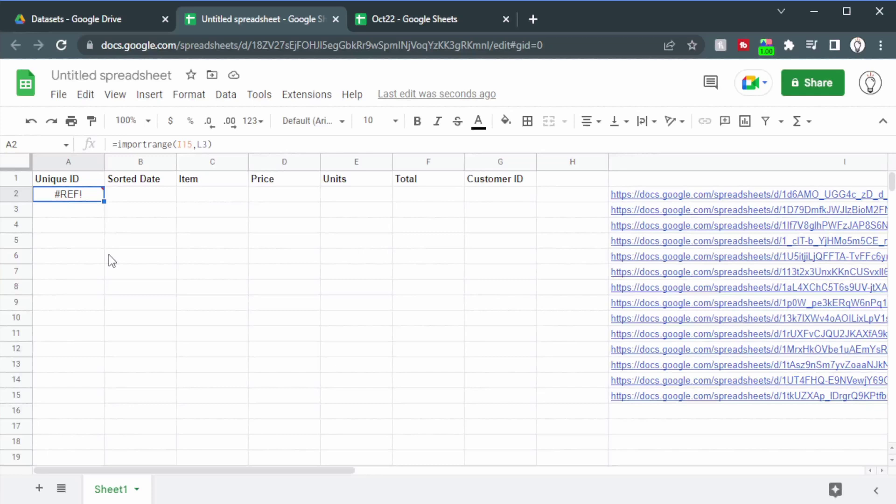
pyautogui.write('=impro')
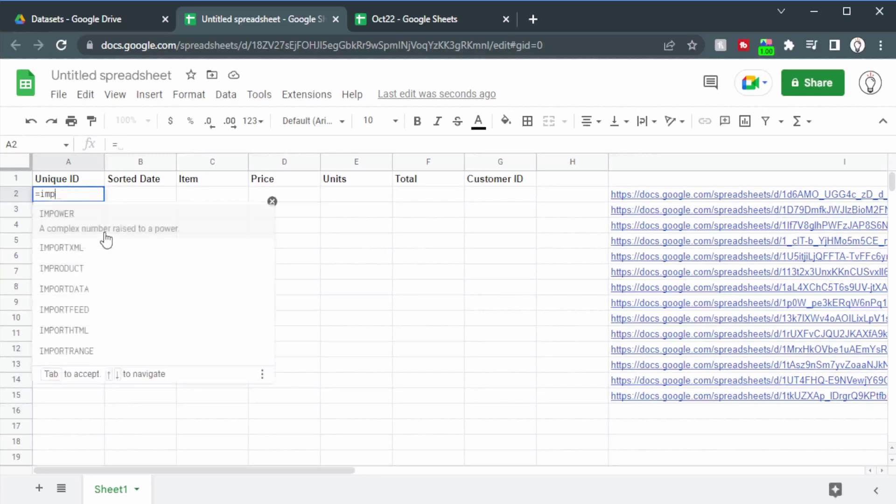
pyautogui.press('BackSpace')
pyautogui.press('BackSpace')
pyautogui.write('ortrange(')
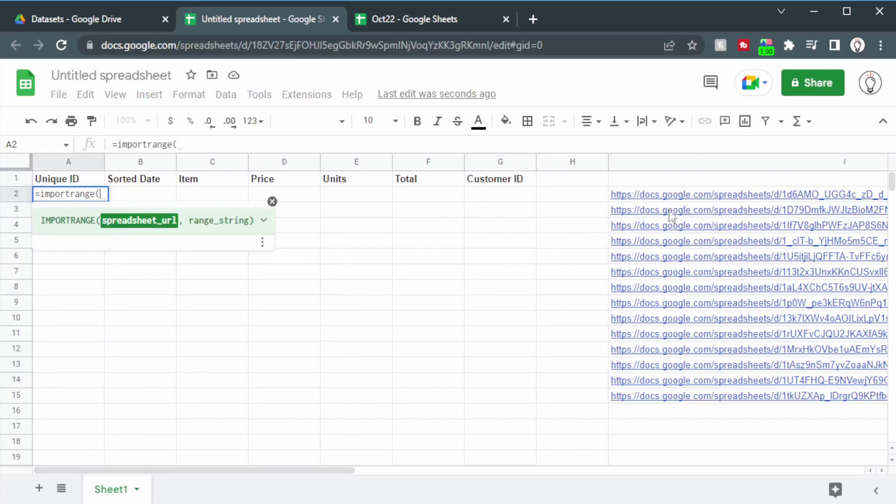
pyautogui.click(661, 194)
pyautogui.write(',')
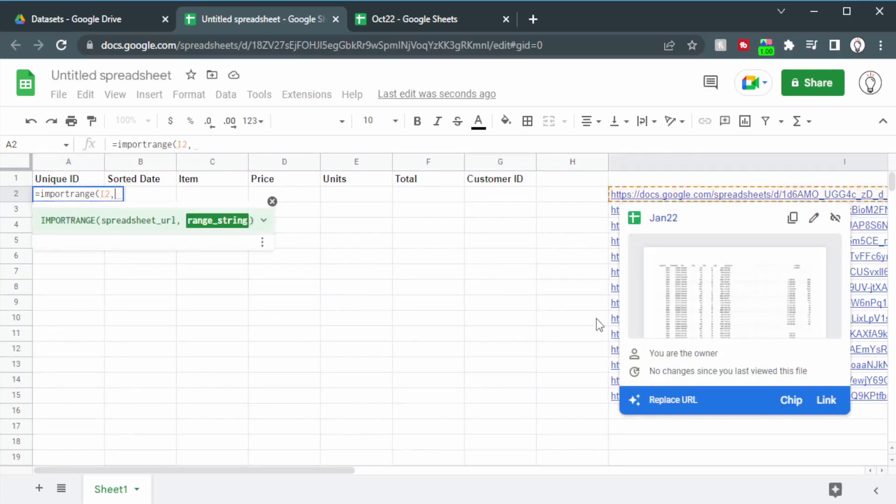
pyautogui.moveTo(352, 465); pyautogui.dragTo(627, 453)
pyautogui.click(733, 194)
pyautogui.press('Return')
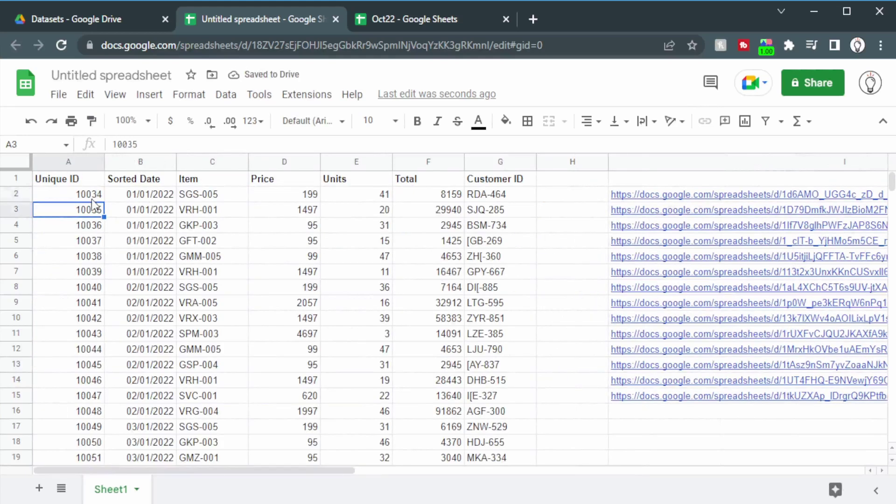
# Review A2's importrange formula and leave it unchanged.
pyautogui.click(91, 200)
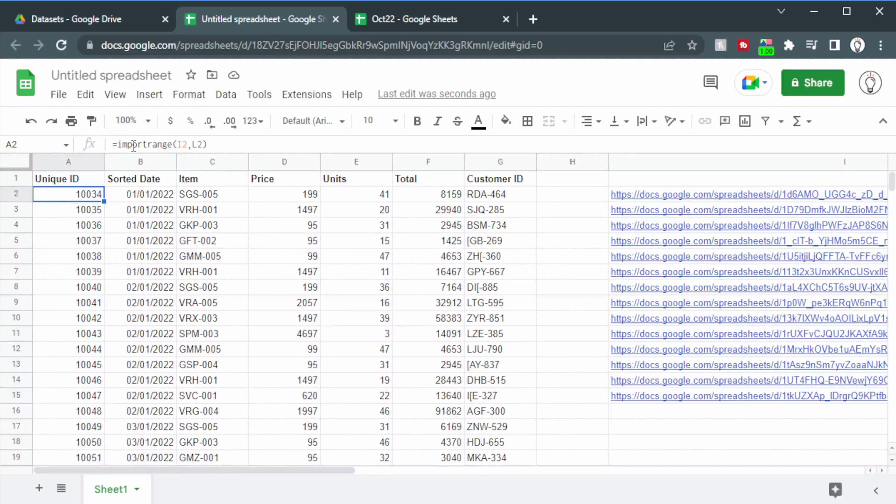
pyautogui.click(134, 146)
pyautogui.click(88, 201)
# Fill A2's importrange formula down to A15 and inspect the #REF! errors in A4–A9.
pyautogui.moveTo(103, 200); pyautogui.dragTo(101, 352)
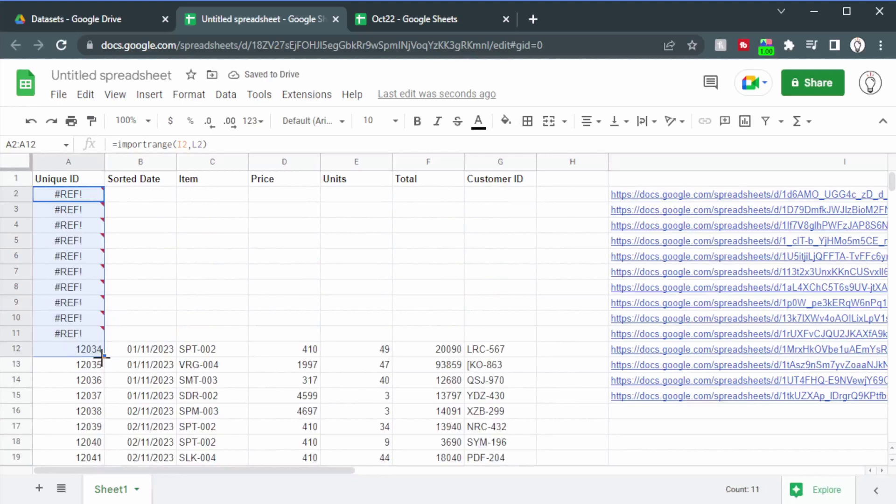
pyautogui.moveTo(104, 357); pyautogui.dragTo(103, 400)
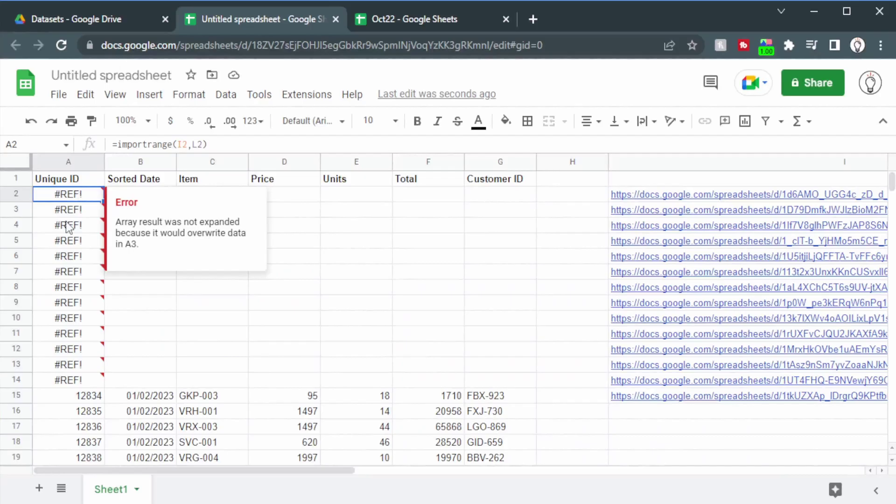
pyautogui.click(70, 227)
pyautogui.click(70, 240)
pyautogui.click(70, 256)
pyautogui.click(70, 271)
pyautogui.click(70, 299)
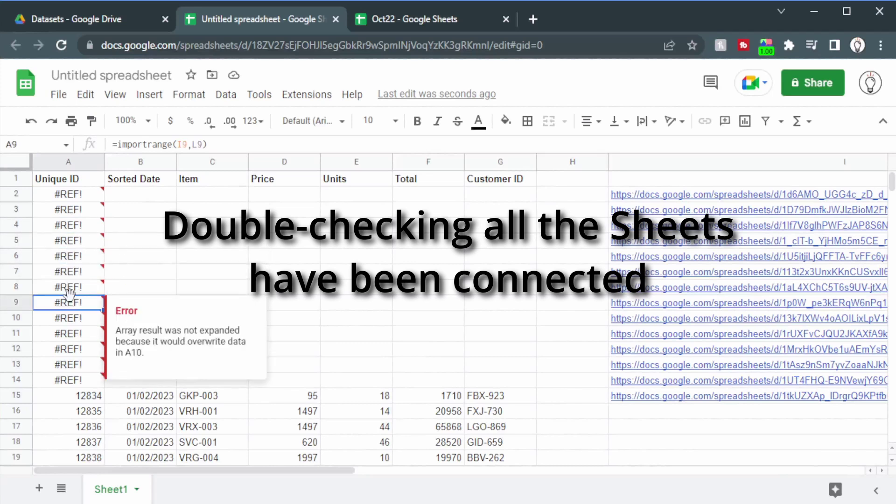
# Allow A10's import to access its linked sheet, then check A11's overlap error.
pyautogui.click(66, 321)
pyautogui.click(214, 269)
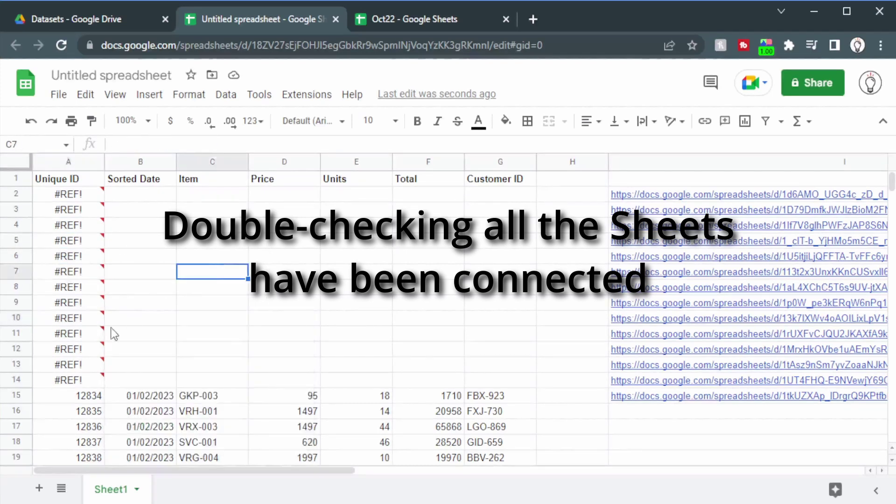
pyautogui.click(91, 316)
pyautogui.click(208, 420)
pyautogui.click(74, 335)
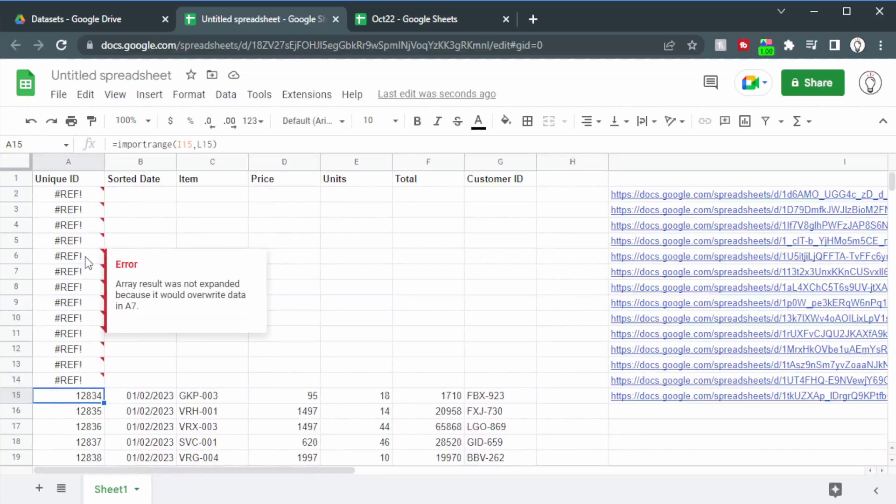
# Put =FORMULATEXT(A2) in B2 and fill it down to B15.
pyautogui.click(145, 197)
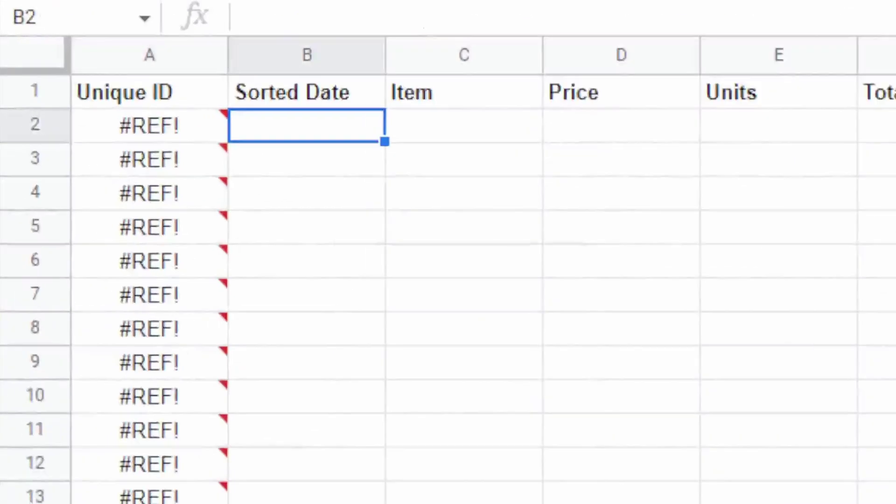
pyautogui.write('=formula(')
pyautogui.press('BackSpace')
pyautogui.write('t')
pyautogui.press('Tab')
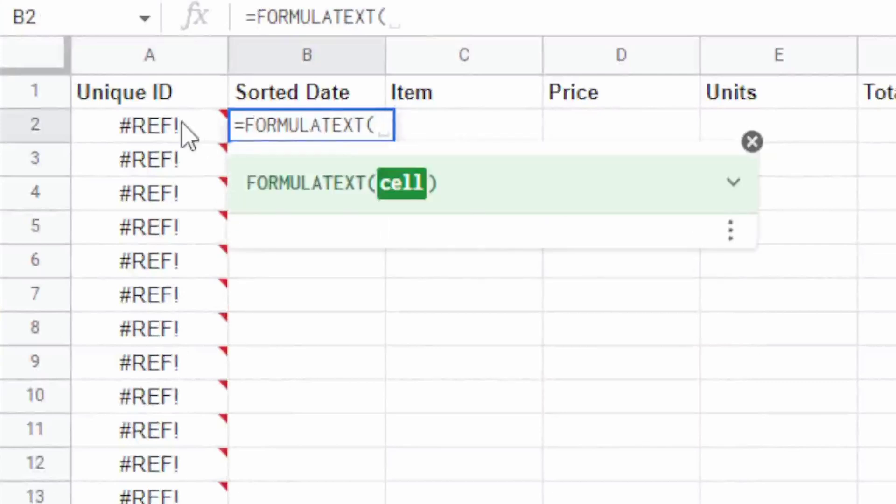
pyautogui.click(187, 132)
pyautogui.press('Return')
pyautogui.press('Up')
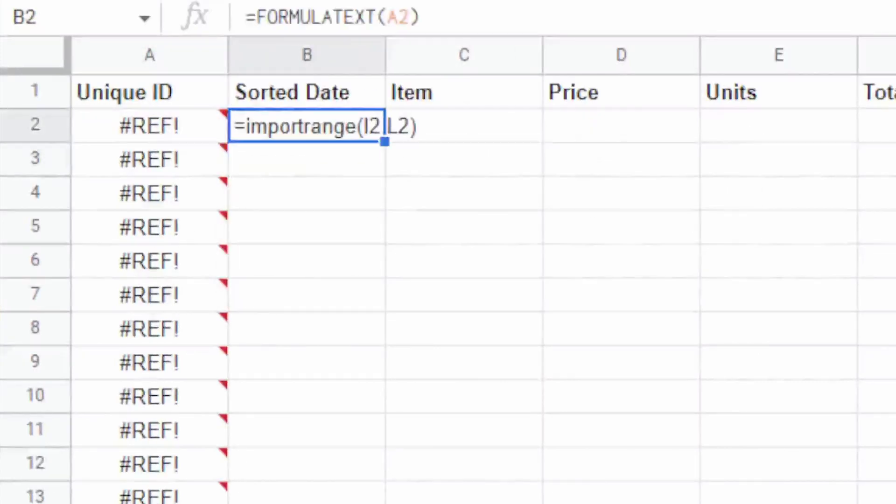
pyautogui.moveTo(385, 141); pyautogui.dragTo(367, 503)
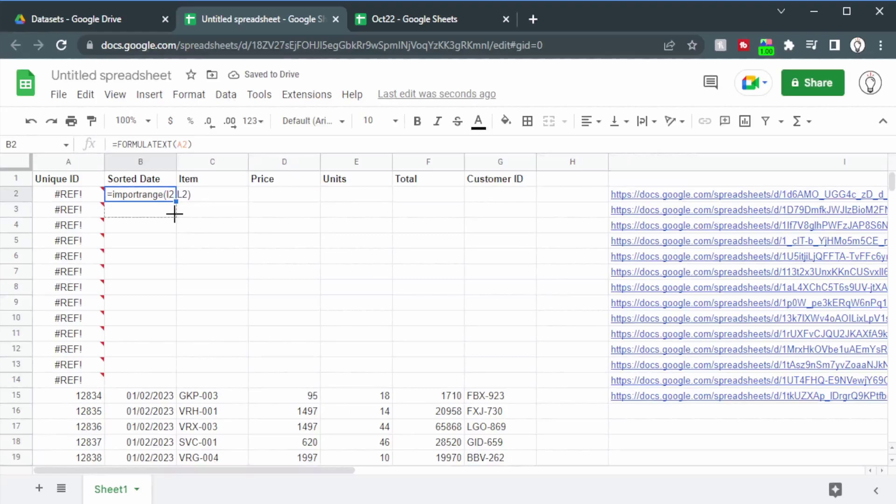
pyautogui.moveTo(168, 386); pyautogui.dragTo(169, 401)
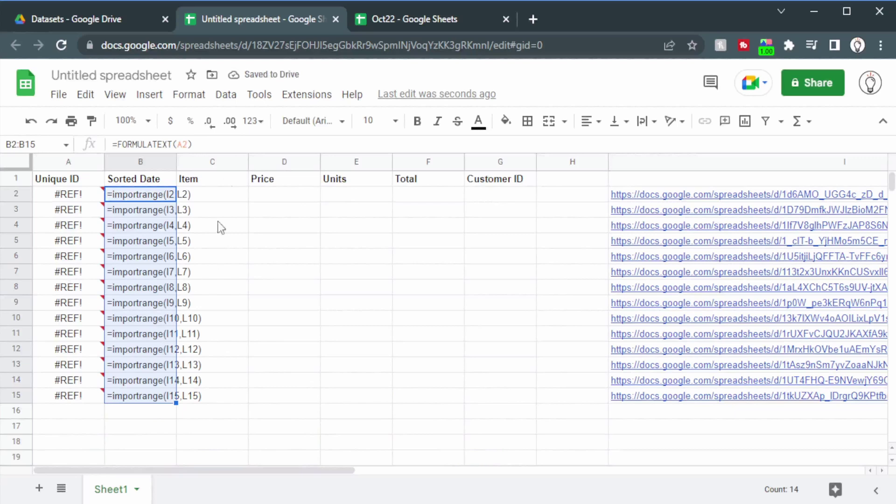
# Put =split(B2,"=") in C2, fill it to C15, and begin =join(";", in D2.
pyautogui.click(224, 197)
pyautogui.write('=t')
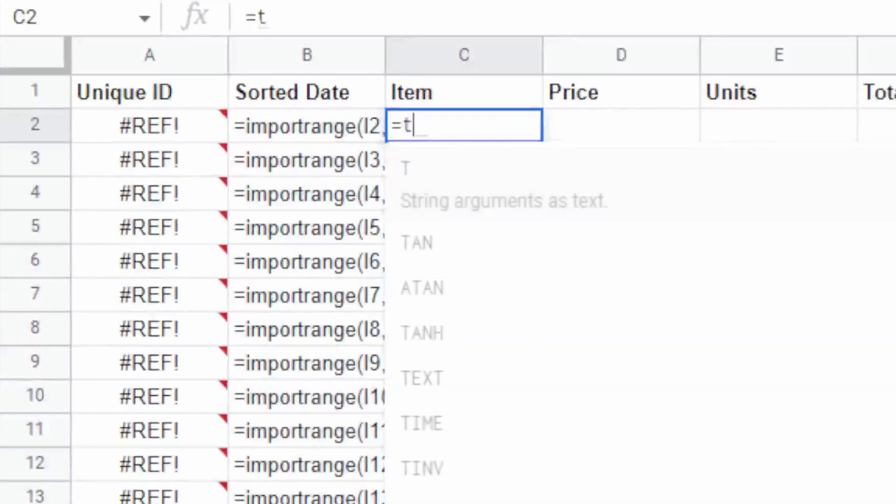
pyautogui.press('BackSpace')
pyautogui.write('sp')
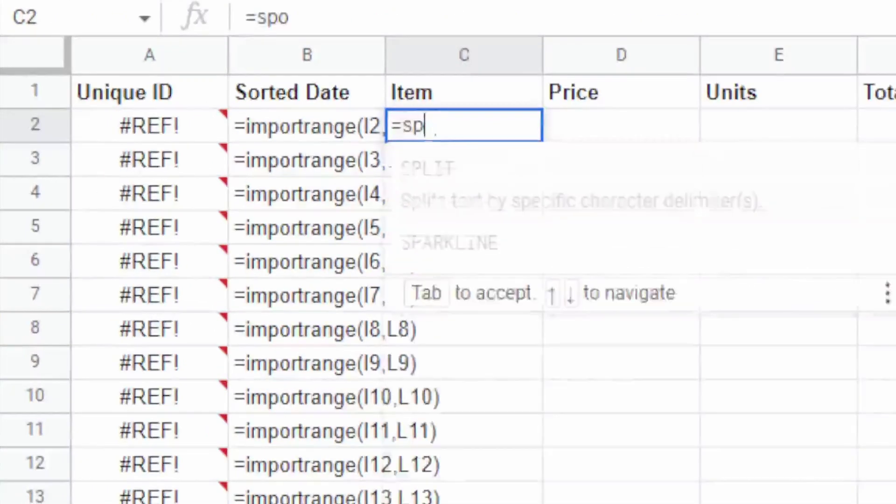
pyautogui.write('lit(')
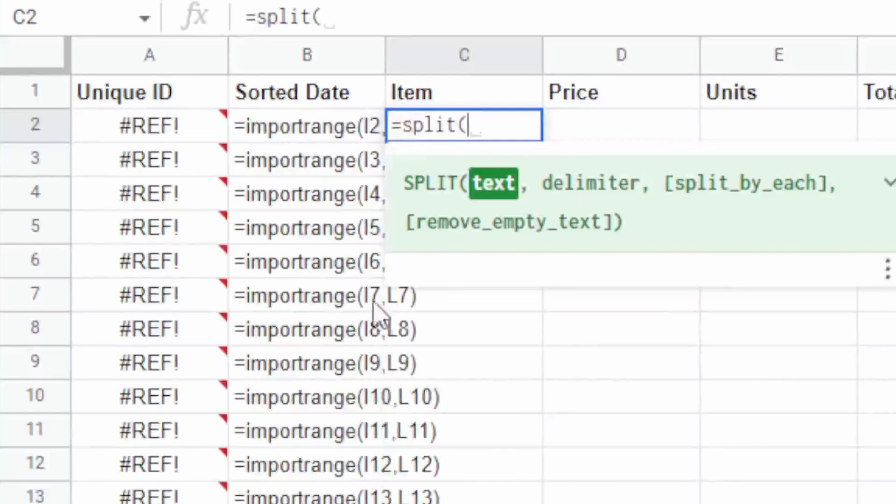
pyautogui.click(337, 138)
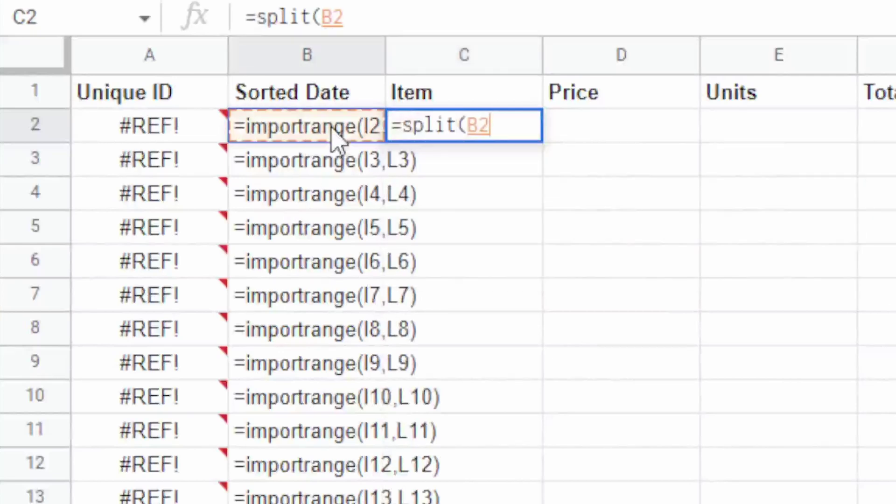
pyautogui.write(',"="')
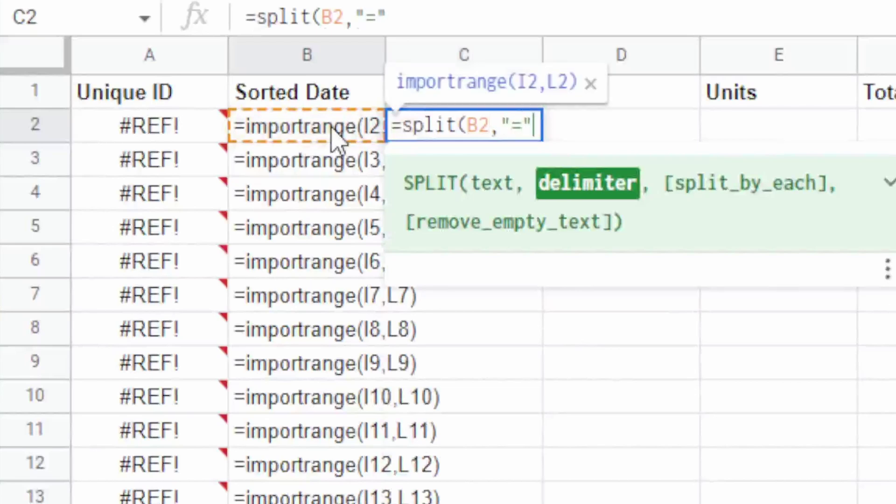
pyautogui.press('Return')
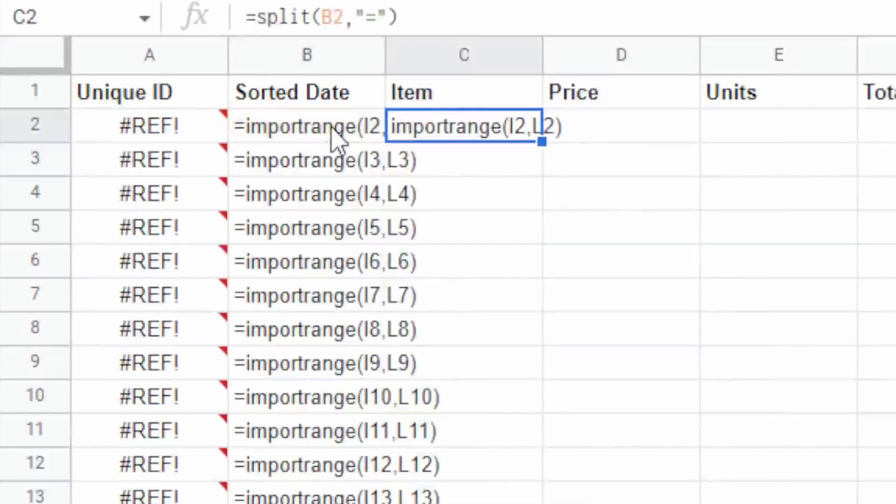
pyautogui.moveTo(536, 140); pyautogui.dragTo(536, 501)
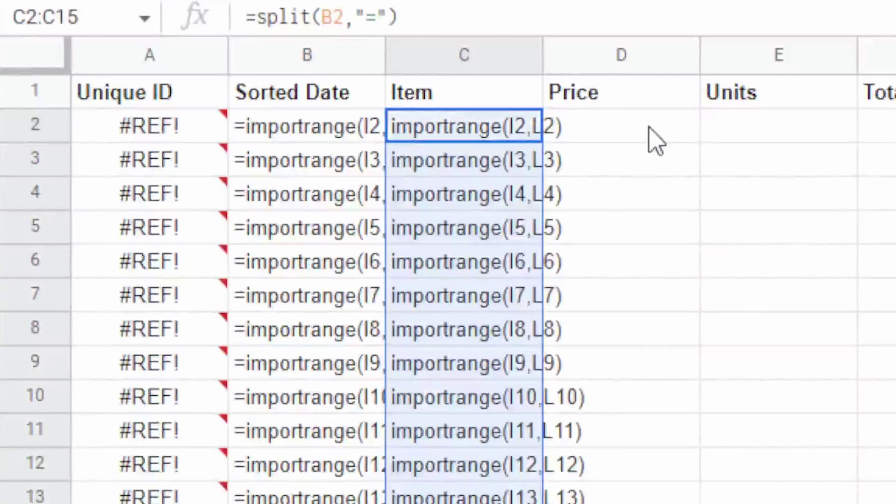
pyautogui.click(655, 135)
pyautogui.write('=join(";"')
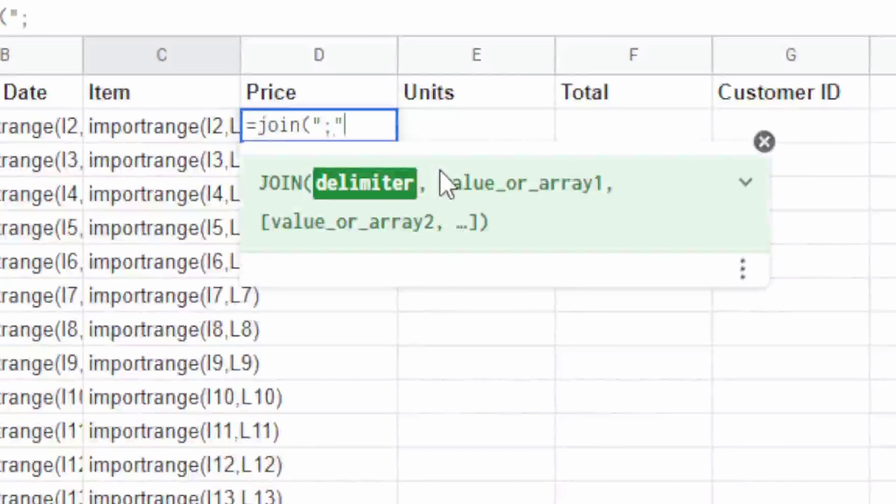
pyautogui.write(',')
# Join C2:C15 with semicolons in D2, then convert D2 to plain pasted values.
pyautogui.moveTo(163, 129); pyautogui.dragTo(182, 503)
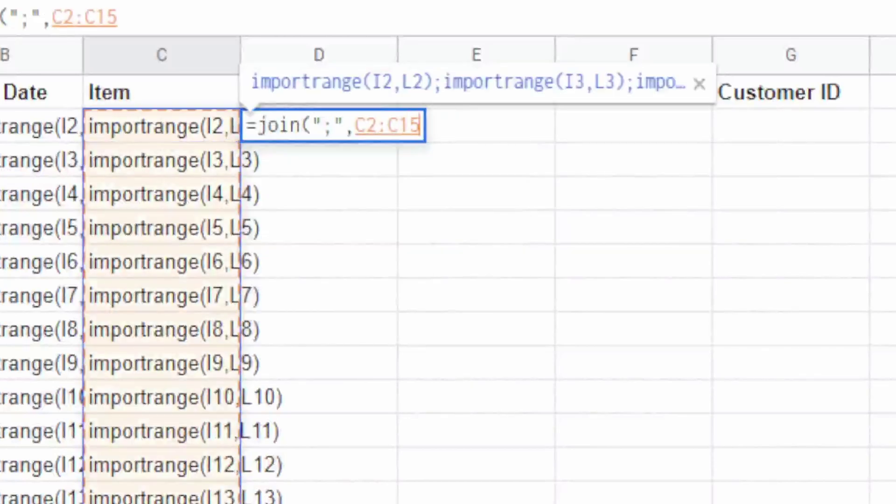
pyautogui.press('Return')
pyautogui.click(319, 125)
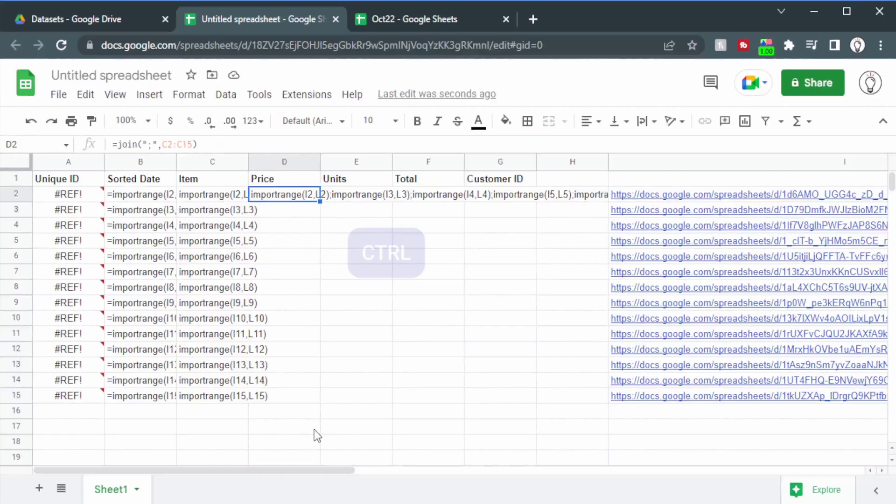
pyautogui.hotkey('ctrl', 'c')
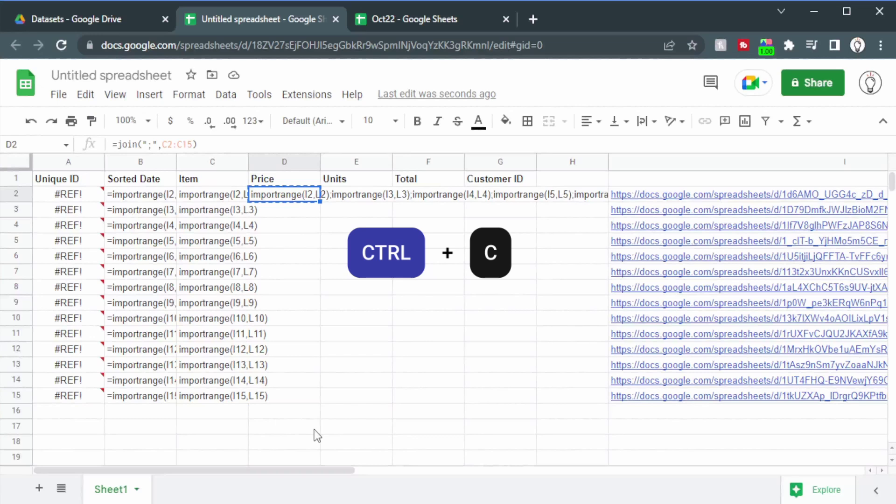
pyautogui.hotkey('ctrl', 'shift', 'v')
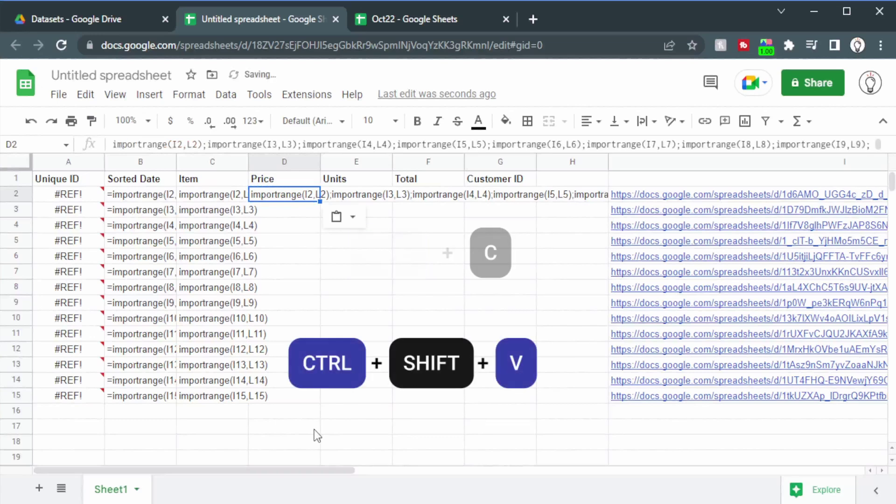
pyautogui.moveTo(134, 148); pyautogui.dragTo(593, 122)
pyautogui.press('Escape')
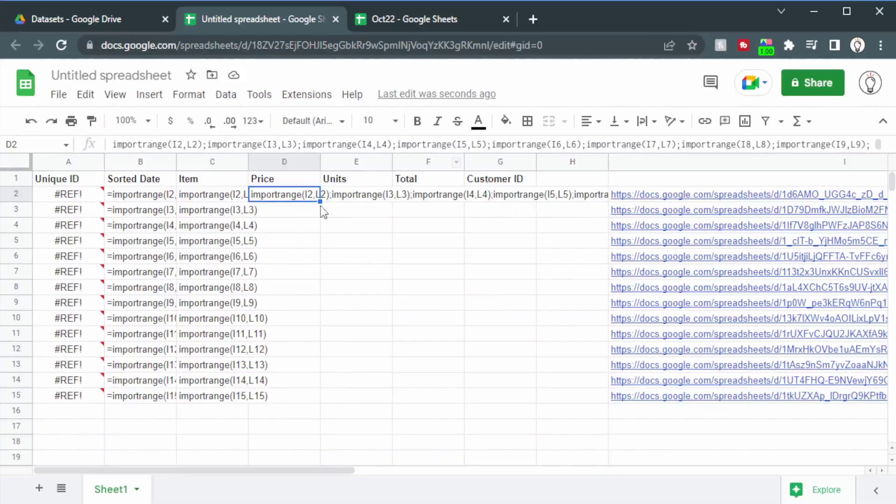
# Clear helper cells A2:C15 and move D2's joined importrange text into A2.
pyautogui.moveTo(98, 195); pyautogui.dragTo(211, 402)
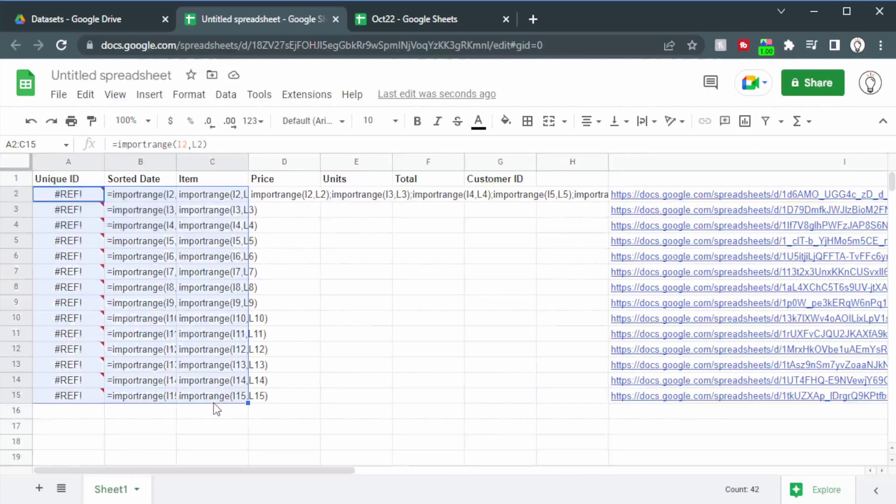
pyautogui.press('Delete')
pyautogui.click(280, 199)
pyautogui.hotkey('ctrl', 'x')
pyautogui.click(68, 197)
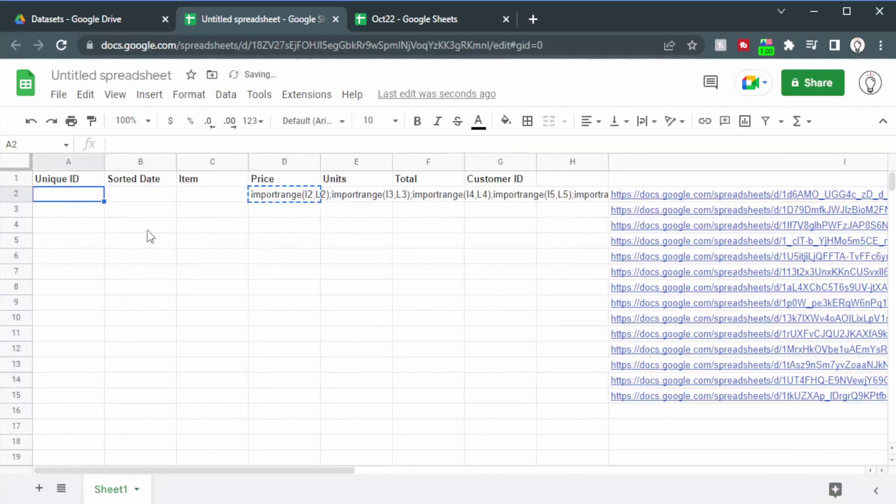
pyautogui.hotkey('ctrl', 'v')
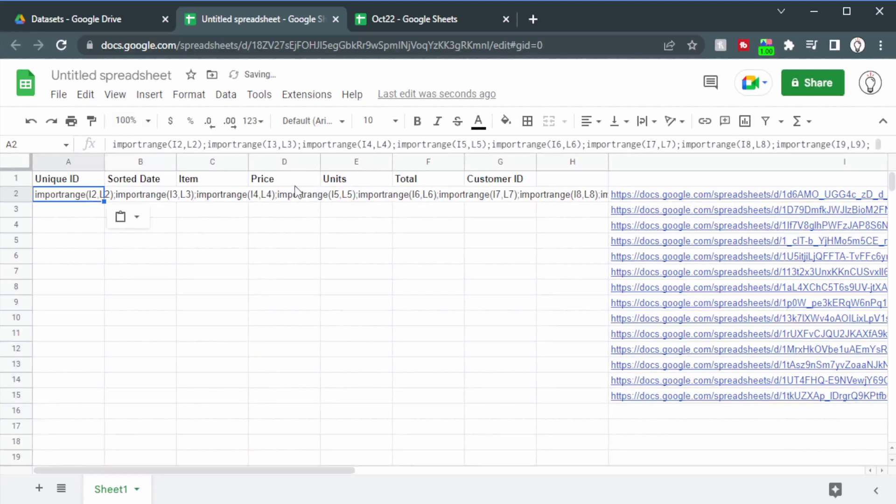
# Wrap A2's importrange text in ={ } to make one stacked array formula.
pyautogui.click(117, 144)
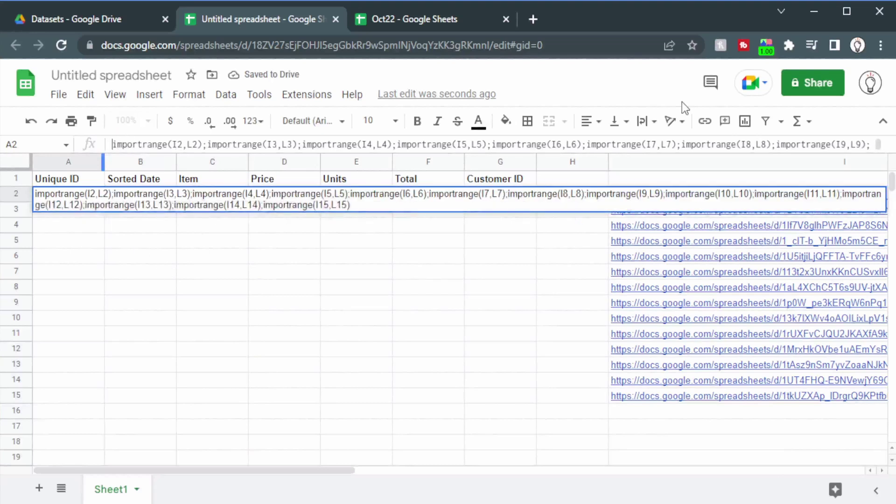
pyautogui.write('=')
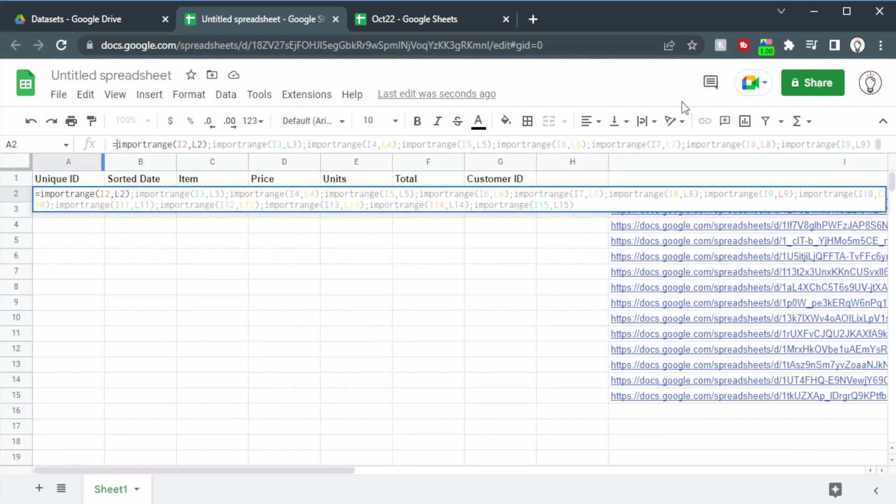
pyautogui.write('{')
pyautogui.press('End')
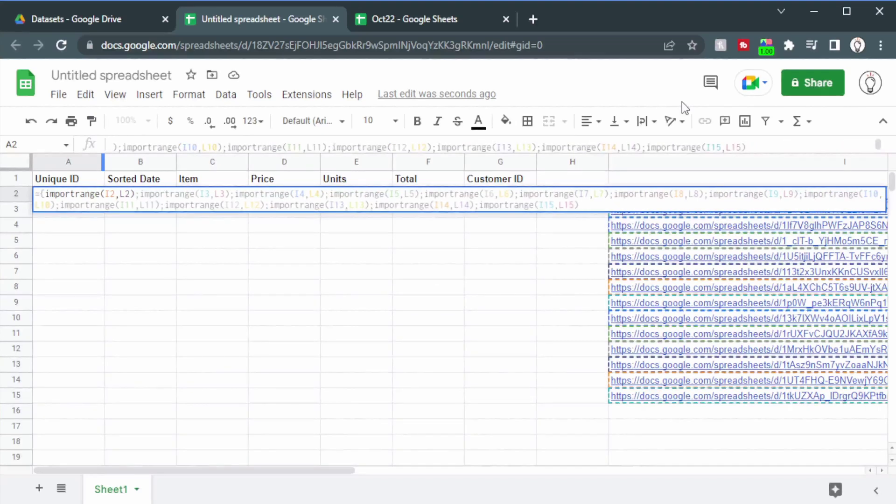
pyautogui.write('}')
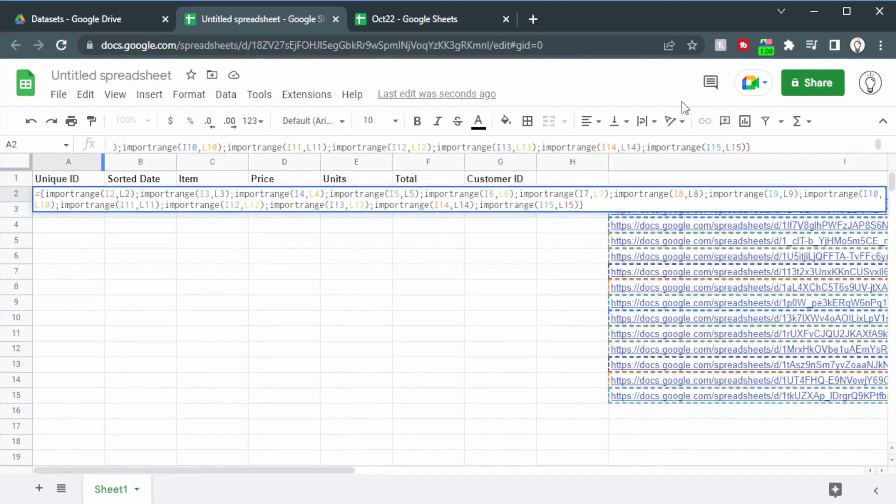
pyautogui.press('Home')
pyautogui.press('Return')
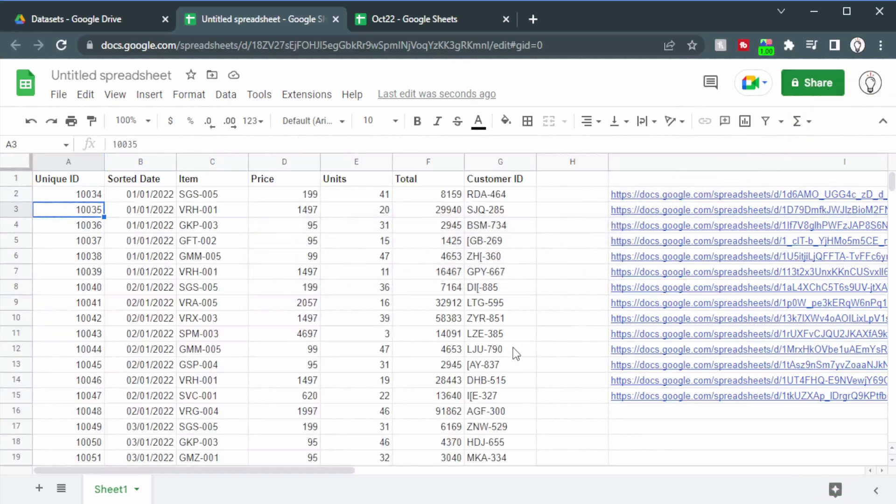
pyautogui.moveTo(892, 181); pyautogui.dragTo(891, 432)
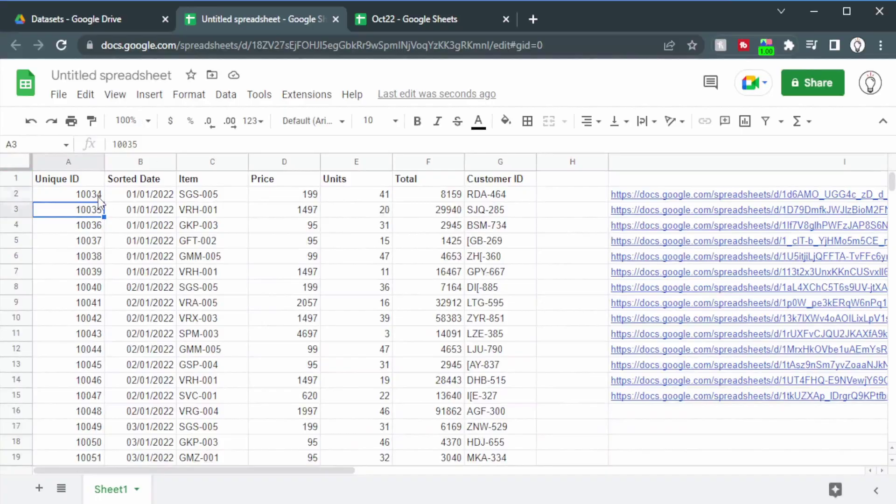
pyautogui.click(98, 197)
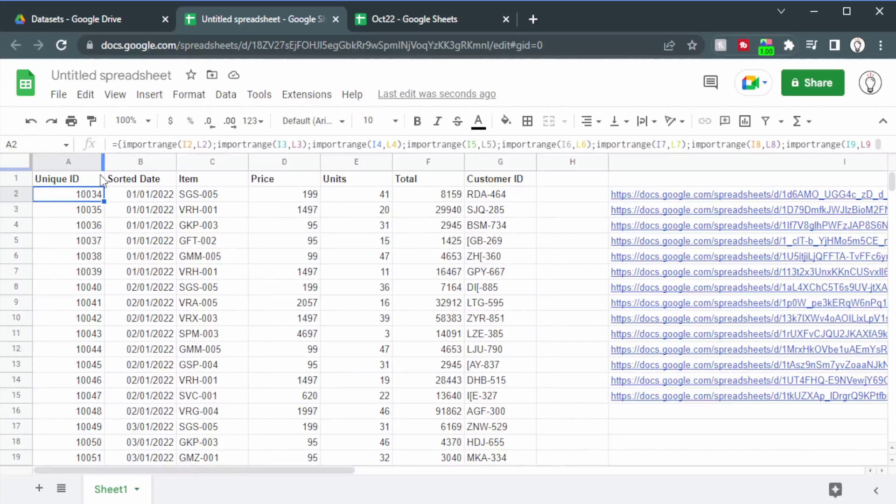
pyautogui.moveTo(841, 282)
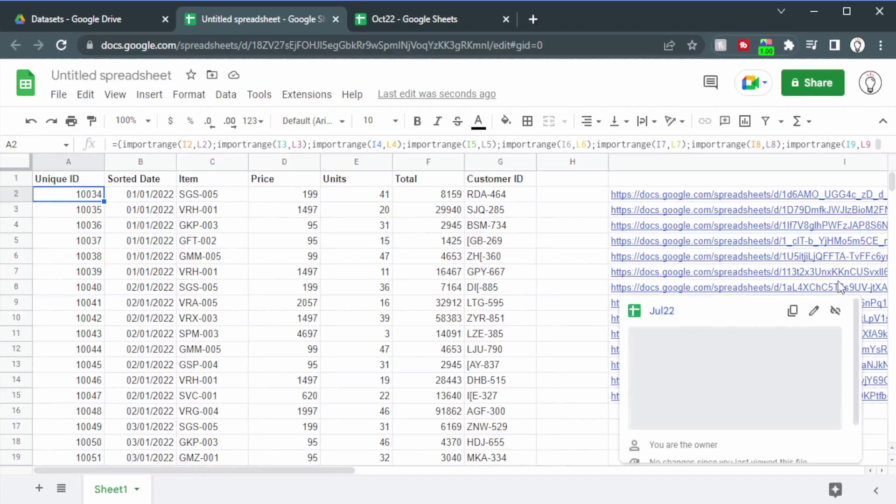
# Wrap A2's stacked imports in =query(..., "Where Col1 is not null").
pyautogui.press('Return')
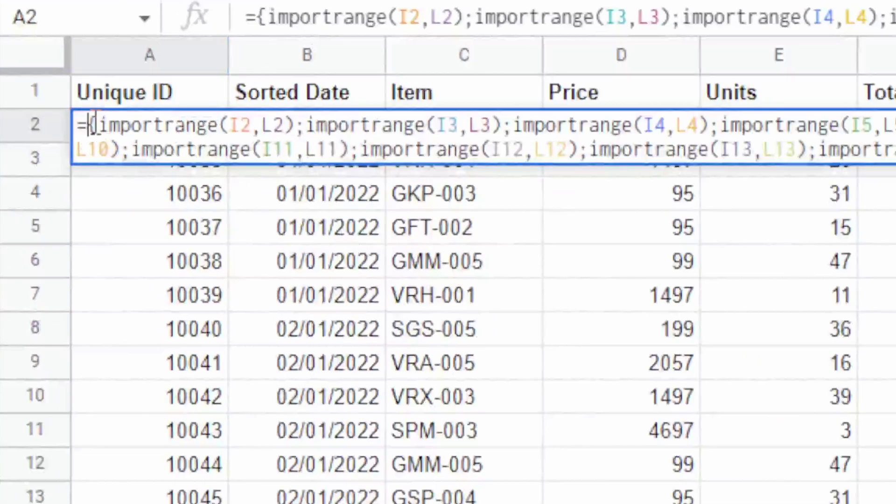
pyautogui.write('query(')
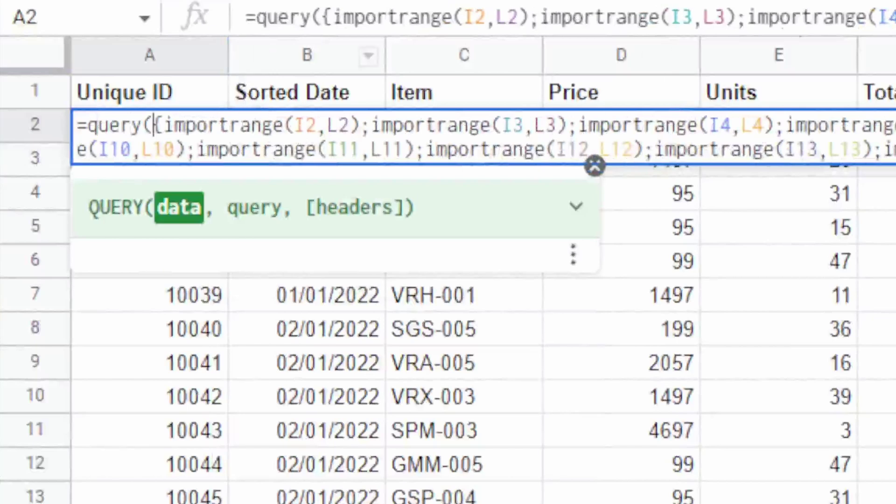
pyautogui.press('End')
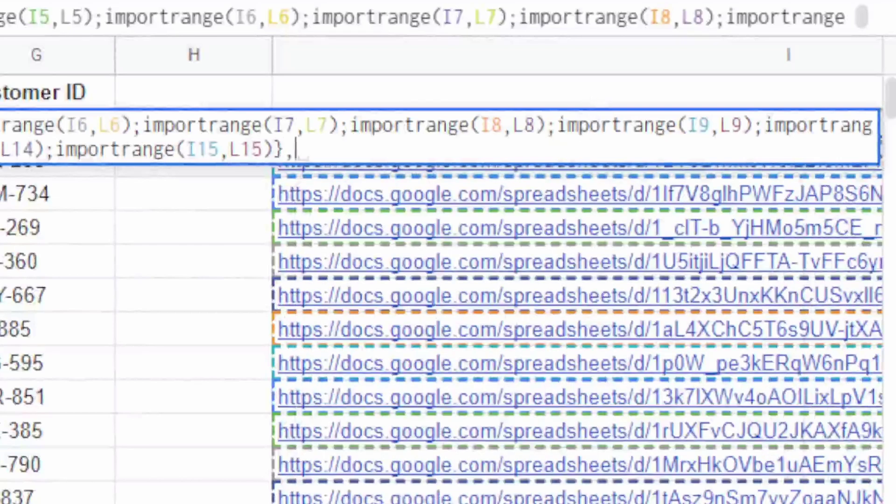
pyautogui.write(',"Where Col1 is ')
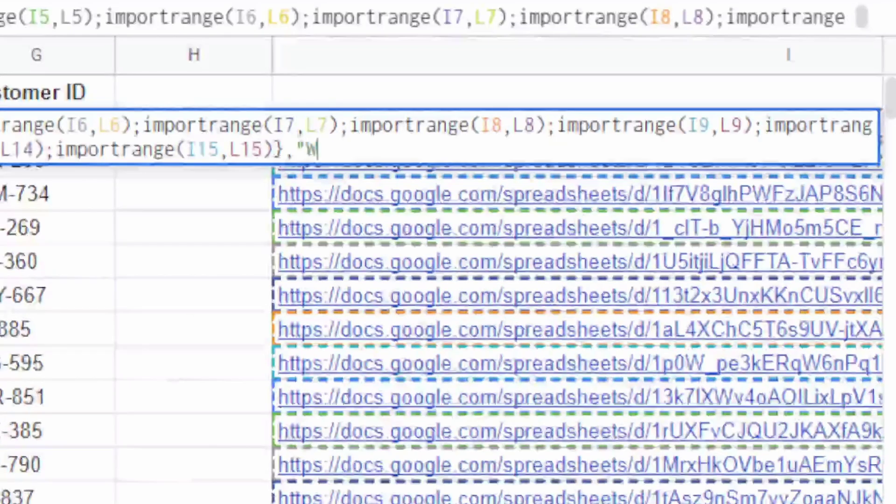
pyautogui.write('not null"')
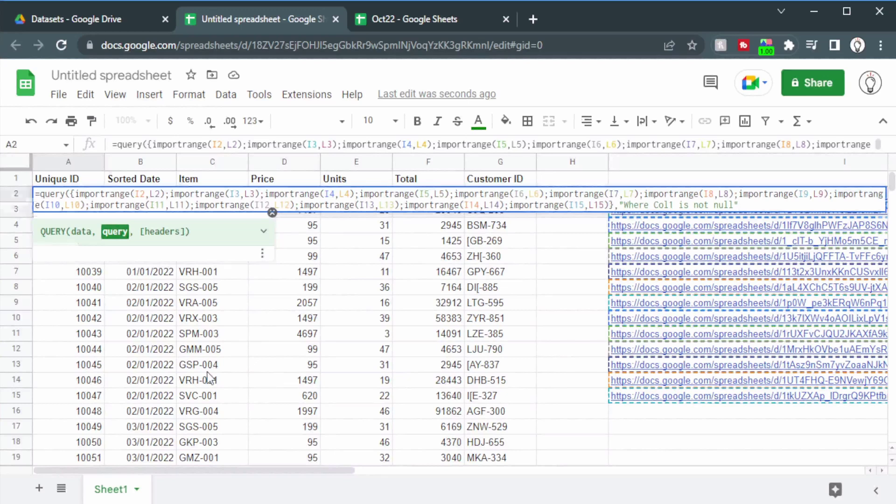
pyautogui.press('Return')
pyautogui.press('Up')
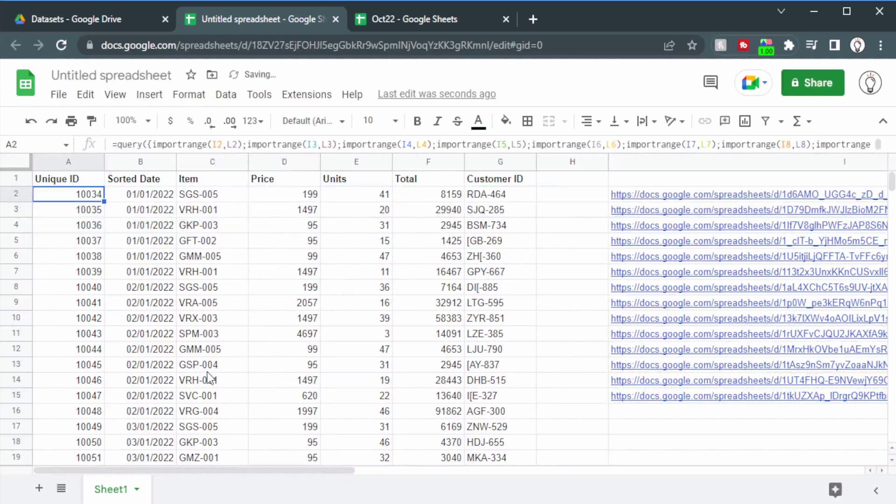
# Delete the empty rows 2809 to 13688 below the last sales row.
pyautogui.hotkey('ctrl', 'Down')
pyautogui.hotkey('ctrl', 'Down')
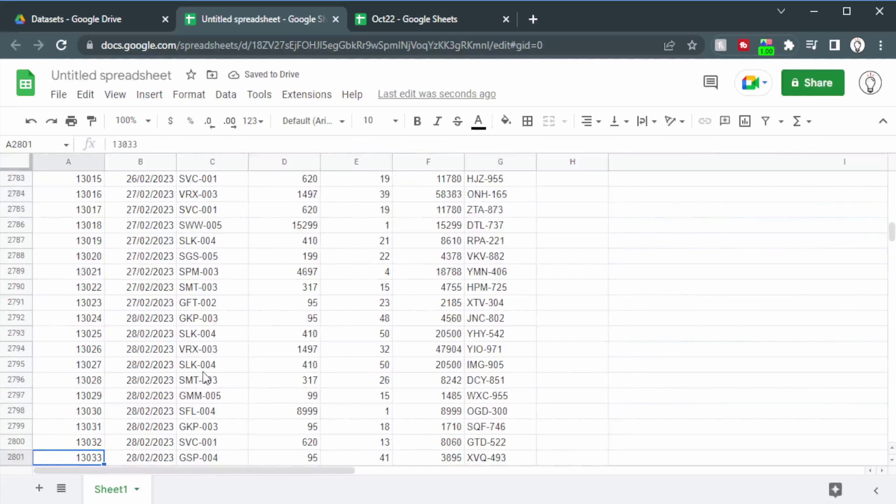
pyautogui.hotkey('ctrl', 'Up')
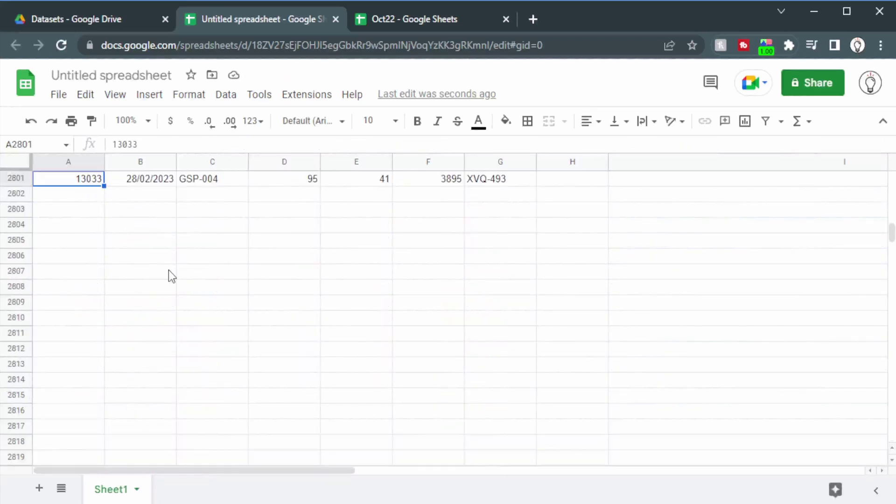
pyautogui.click(19, 304)
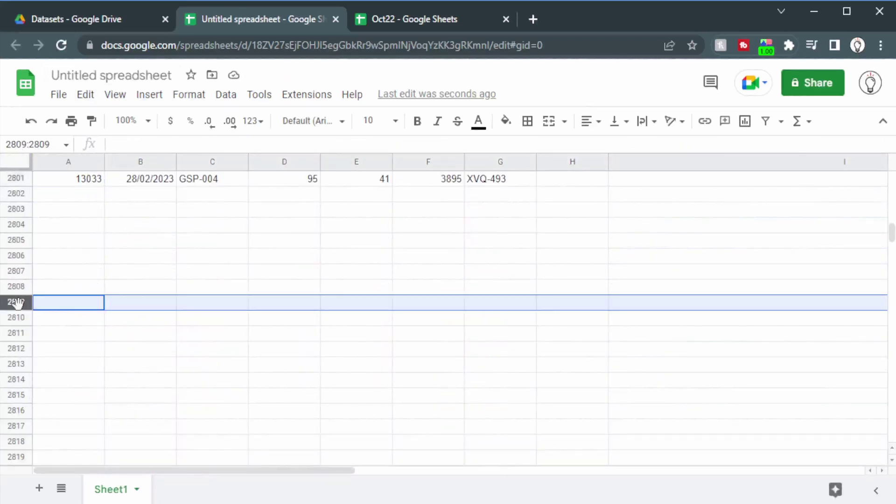
pyautogui.hotkey('ctrl', 'shift', 'Down')
pyautogui.rightClick(18, 303)
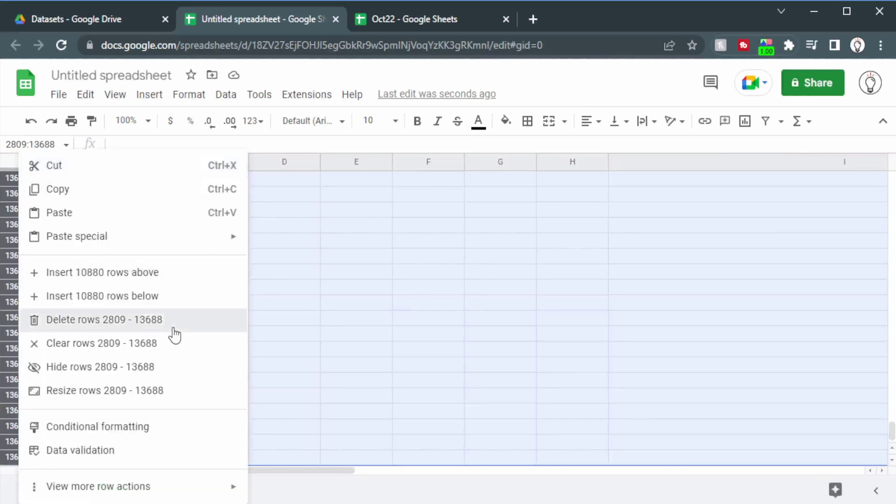
pyautogui.click(173, 327)
# Scroll back up and review the source link list and combined sales data.
pyautogui.scroll(20, 182, 229)
pyautogui.scroll(20, 183, 228)
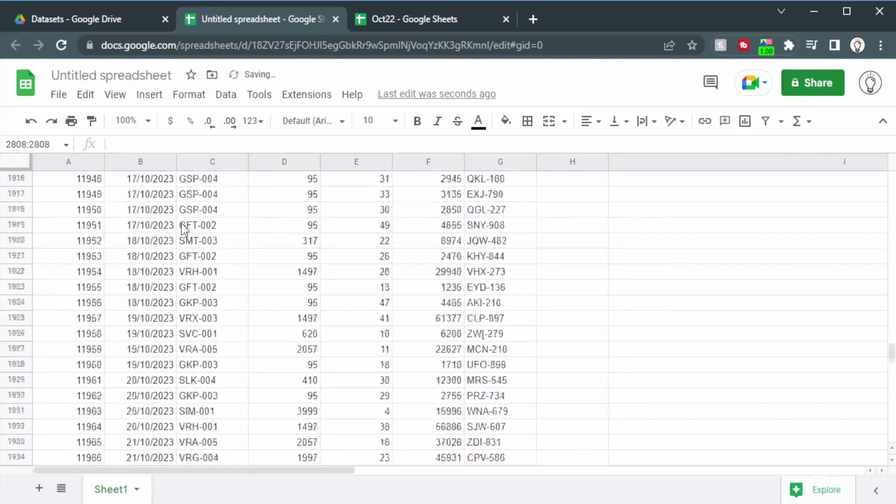
pyautogui.scroll(20, 190, 166)
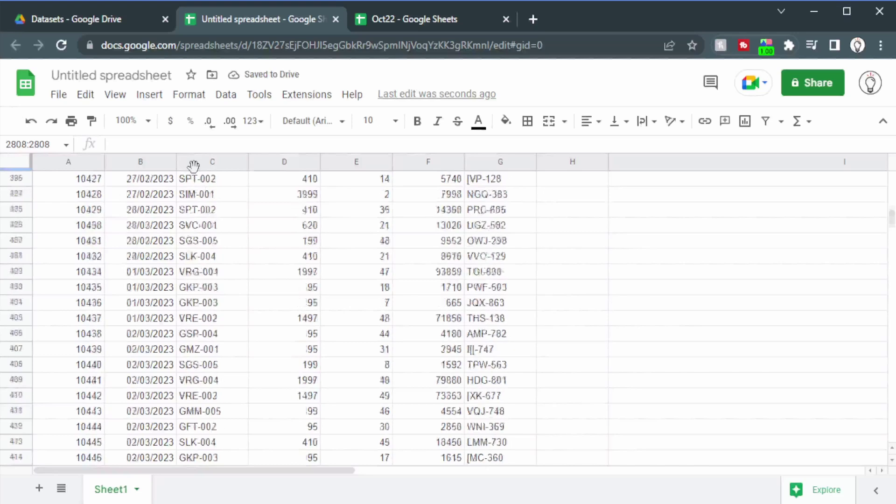
pyautogui.moveTo(747, 194); pyautogui.dragTo(853, 410)
pyautogui.moveTo(70, 210); pyautogui.dragTo(456, 338)
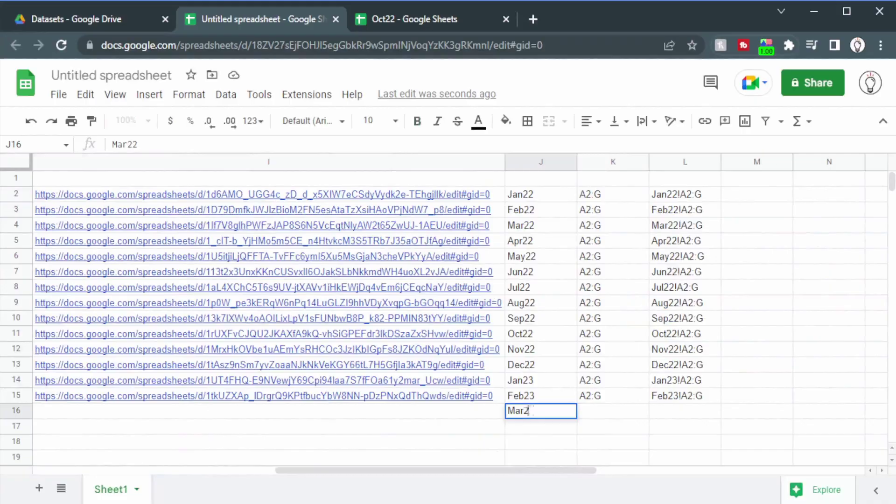
# Add Mar23 in J16, A2:G in K16, and copy the join formula into L16.
pyautogui.write('3')
pyautogui.press('Tab')
pyautogui.write('A2:g')
pyautogui.press('BackSpace')
pyautogui.press('BackSpace')
pyautogui.press('Tab')
pyautogui.press('Up')
pyautogui.hotkey('ctrl', 'c')
pyautogui.press('Down')
pyautogui.hotkey('ctrl', 'v')
pyautogui.press('Left')
pyautogui.press('Left')
pyautogui.press('Left')
pyautogui.press('Up')
pyautogui.press('Down')
pyautogui.hotkey('ctrl', 'Home')
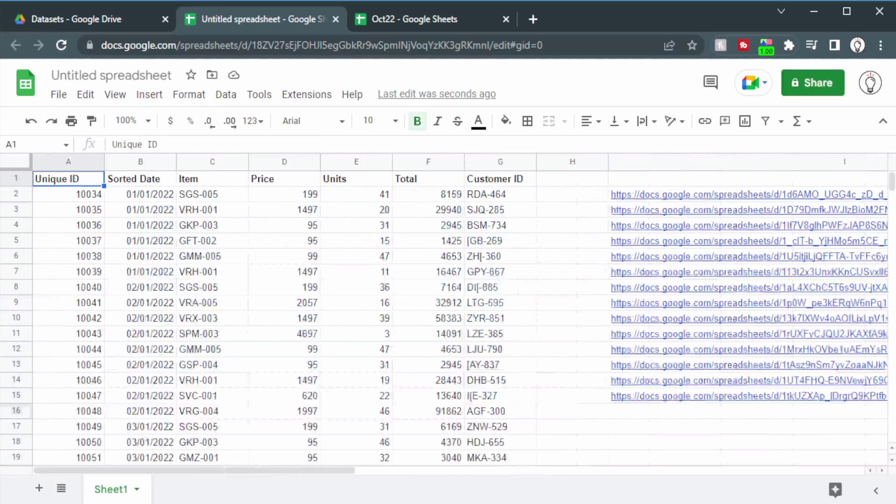
pyautogui.press('Down')
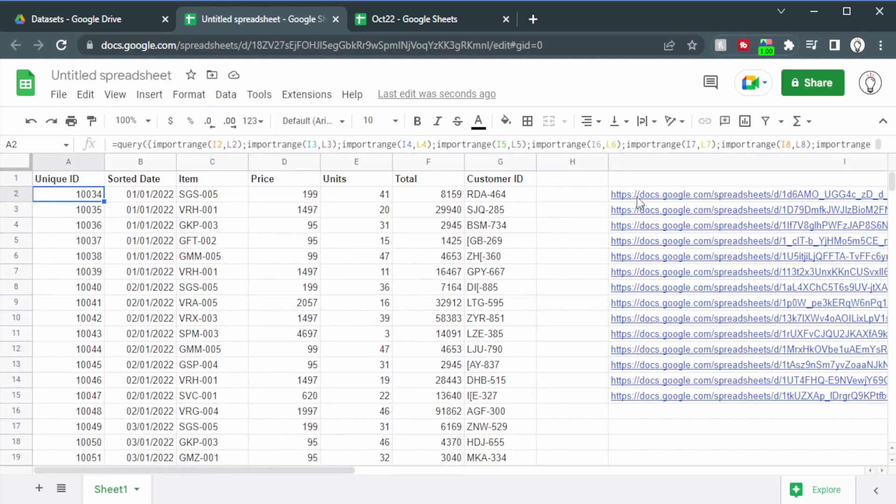
pyautogui.moveTo(636, 228)
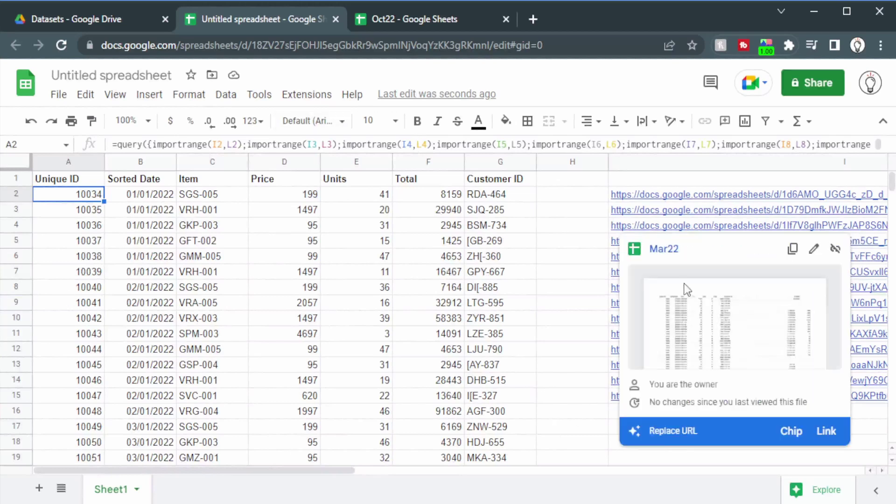
pyautogui.click(498, 432)
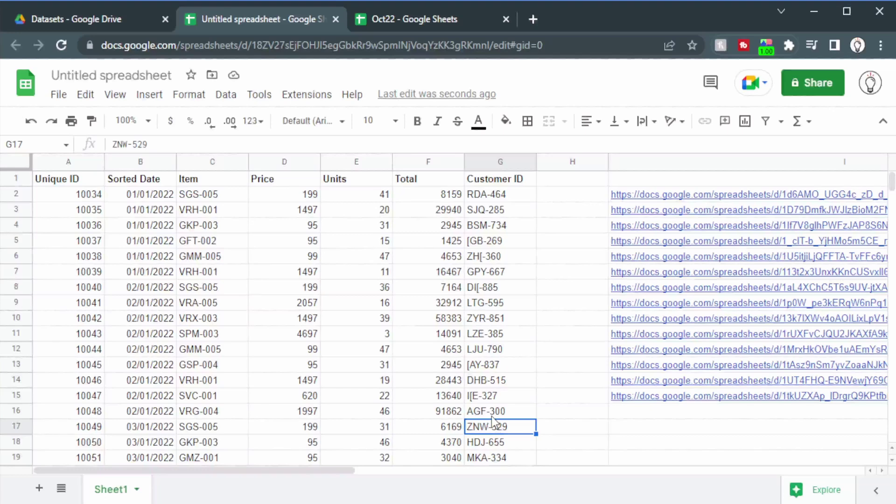